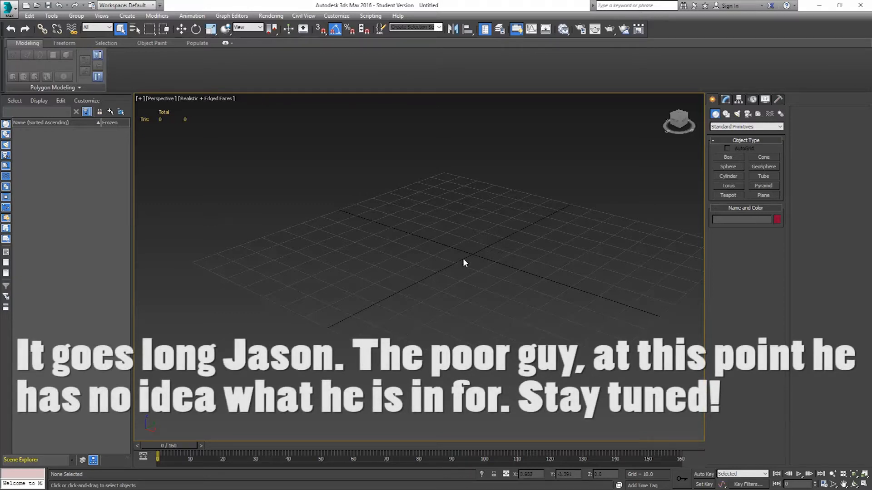
Create a plane about 6.3 by 6.1 units in the Top view.
{"action": "middle_click_drag", "start_coordinate": [481, 226], "coordinate": [403, 247]}
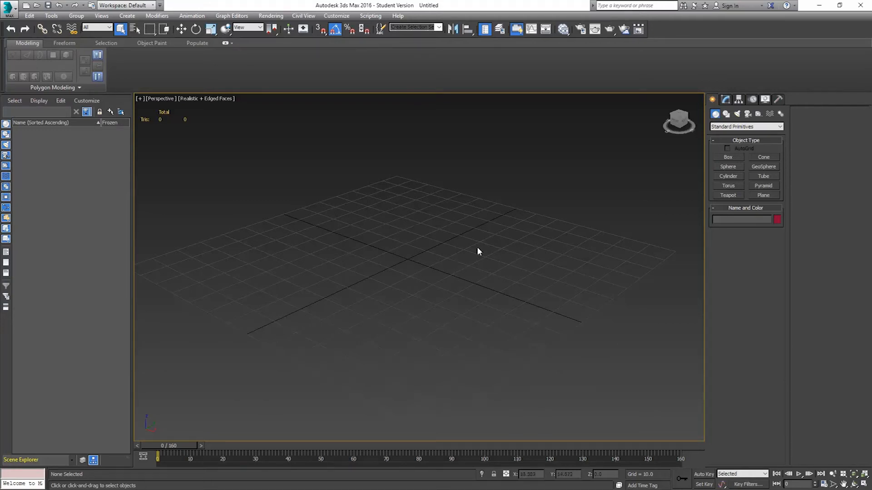
{"action": "middle_click_drag", "start_coordinate": [482, 244], "coordinate": [463, 255]}
{"action": "left_click", "coordinate": [765, 195]}
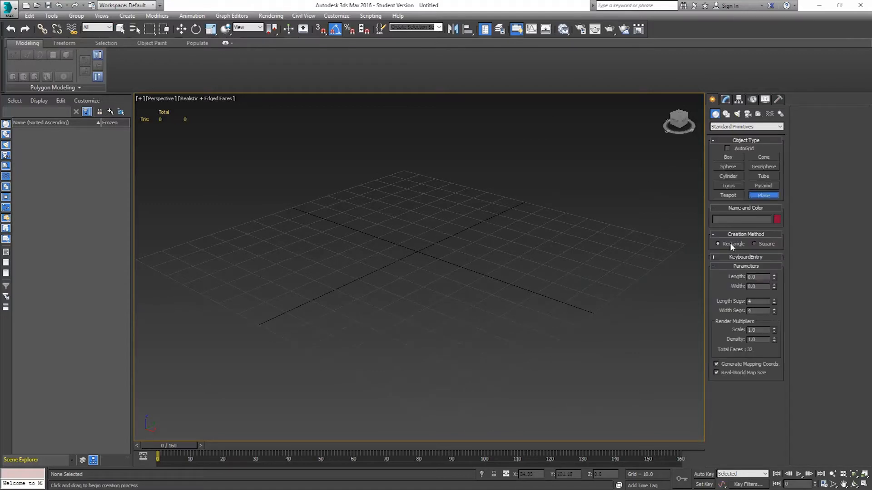
{"action": "key", "text": "t"}
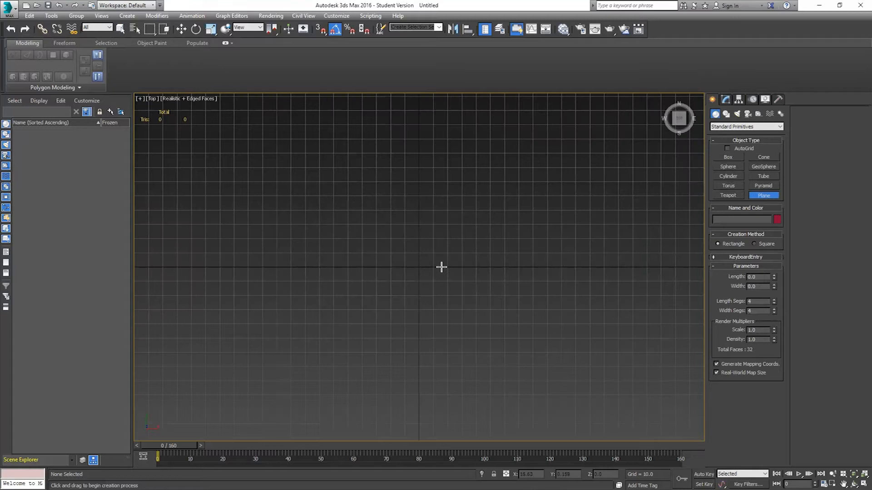
{"action": "scroll", "coordinate": [413, 278], "scroll_direction": "up", "scroll_amount": 5}
{"action": "middle_click_drag", "start_coordinate": [431, 259], "coordinate": [441, 276]}
{"action": "left_click_drag", "start_coordinate": [406, 230], "coordinate": [457, 282]}
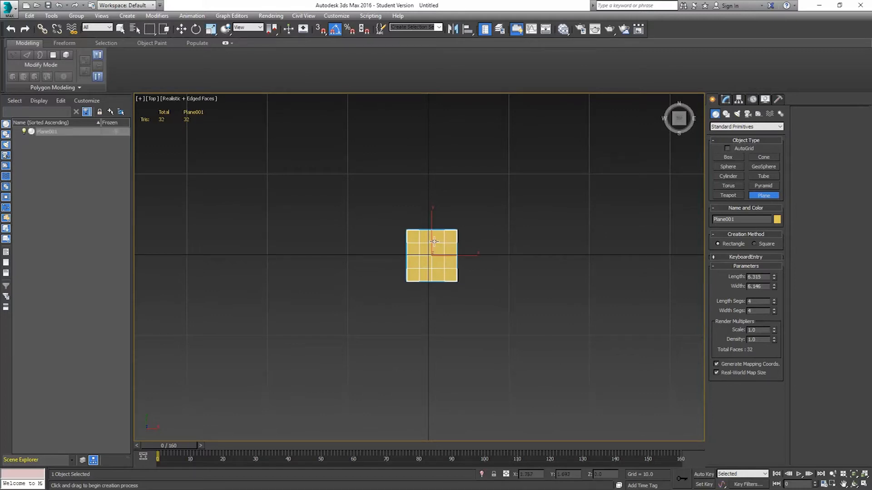
Set the plane's length and width to 5 and reduce its length and width segments to 1.
{"action": "left_click_drag", "start_coordinate": [763, 276], "coordinate": [728, 277]}
{"action": "type", "text": "5"}
{"action": "key", "text": "Tab"}
{"action": "type", "text": "5"}
{"action": "key", "text": "Return"}
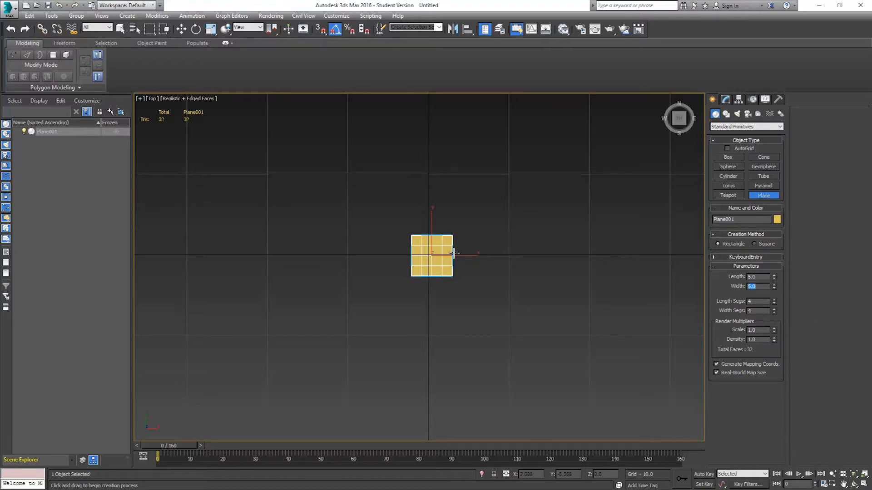
{"action": "right_click", "coordinate": [773, 301]}
{"action": "right_click", "coordinate": [774, 312]}
Open the Slate Material Editor and add a Standard material node to the view.
{"action": "left_click", "coordinate": [562, 31]}
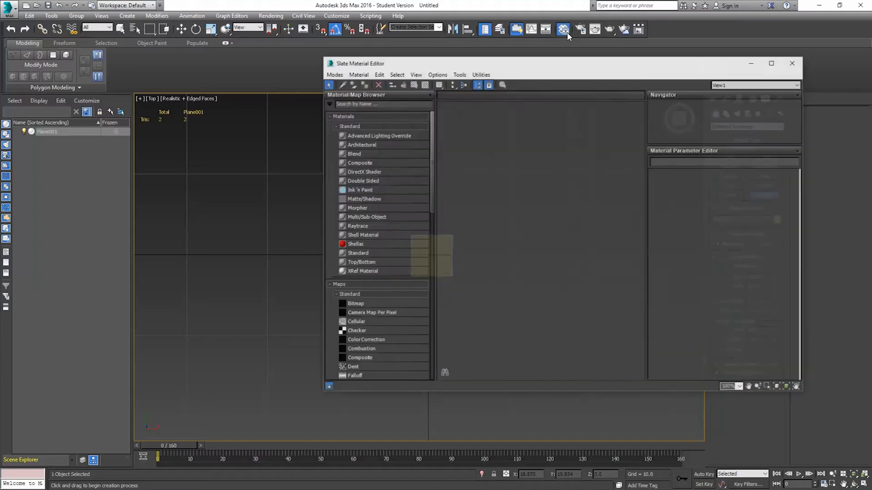
{"action": "left_click_drag", "start_coordinate": [554, 58], "coordinate": [602, 26]}
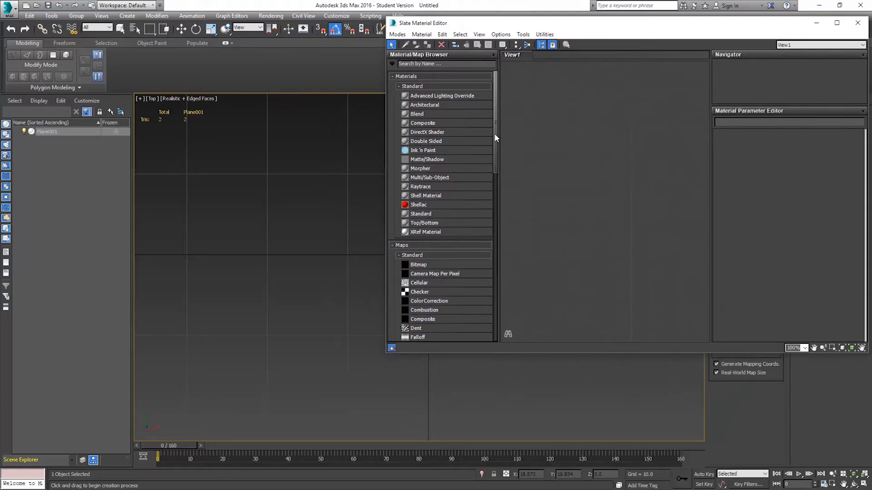
{"action": "left_click_drag", "start_coordinate": [494, 133], "coordinate": [497, 126]}
{"action": "left_click", "coordinate": [419, 217]}
{"action": "left_click_drag", "start_coordinate": [420, 216], "coordinate": [592, 156]}
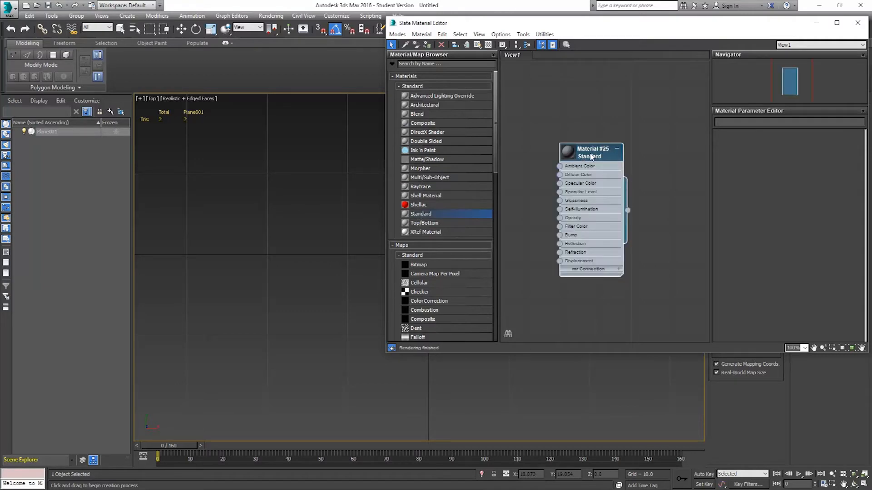
Rename the new Standard material to Leaf_Red.
{"action": "left_click_drag", "start_coordinate": [588, 155], "coordinate": [613, 129]}
{"action": "double_click", "coordinate": [613, 129]}
{"action": "left_click", "coordinate": [754, 123]}
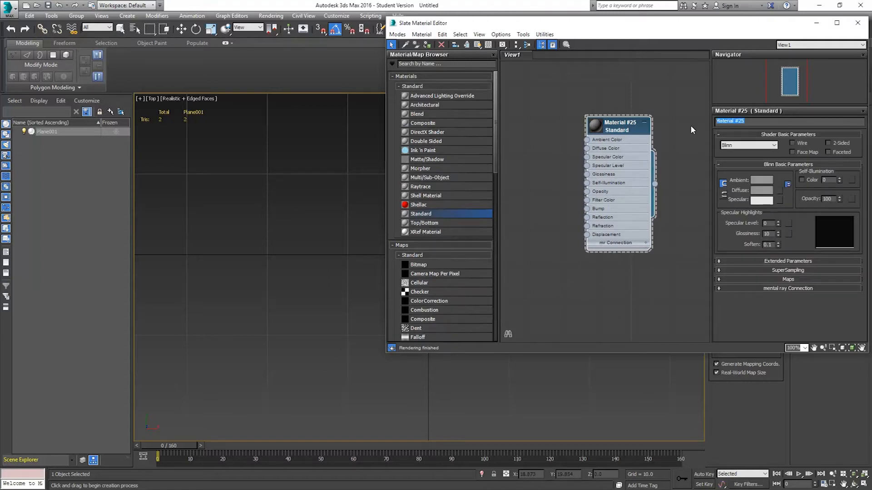
{"action": "type", "text": "le"}
{"action": "type", "text": "Lea"}
{"action": "type", "text": "f_Red"}
{"action": "key", "text": "Return"}
Add a Bitmap node using leaf_red.tga from the Leafy Tree References folder.
{"action": "left_click_drag", "start_coordinate": [418, 264], "coordinate": [530, 195]}
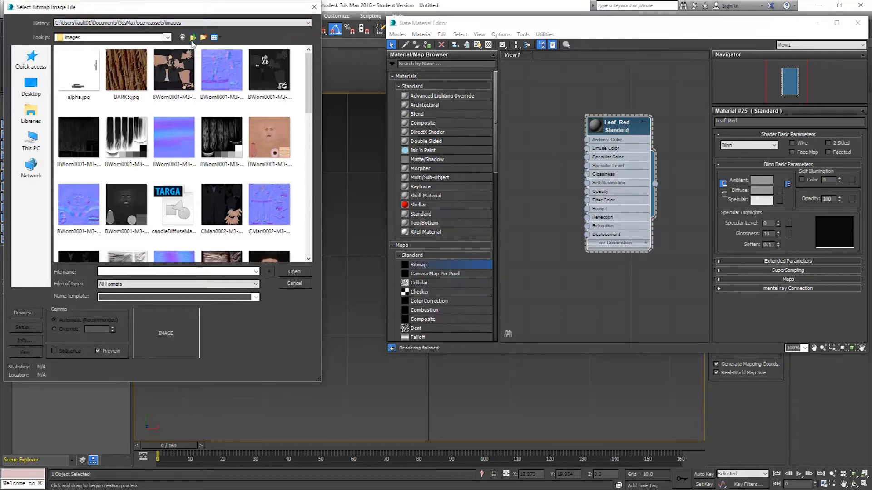
{"action": "left_click", "coordinate": [193, 37]}
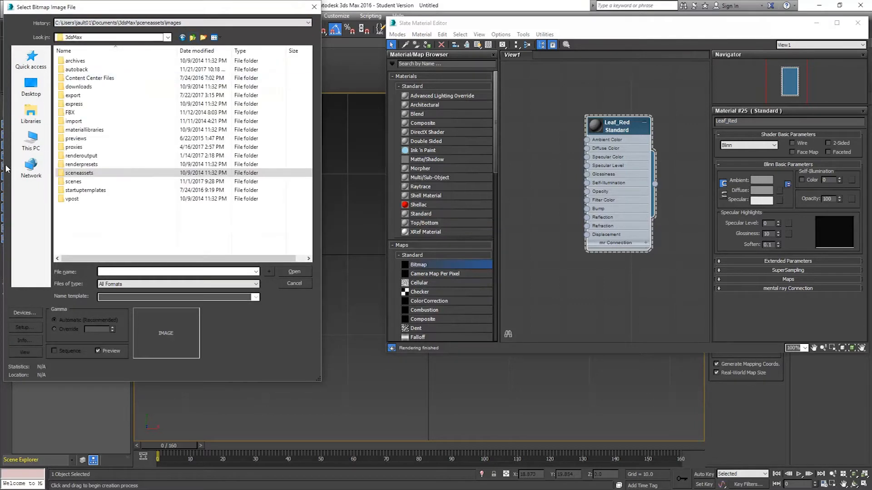
{"action": "left_click", "coordinate": [26, 144]}
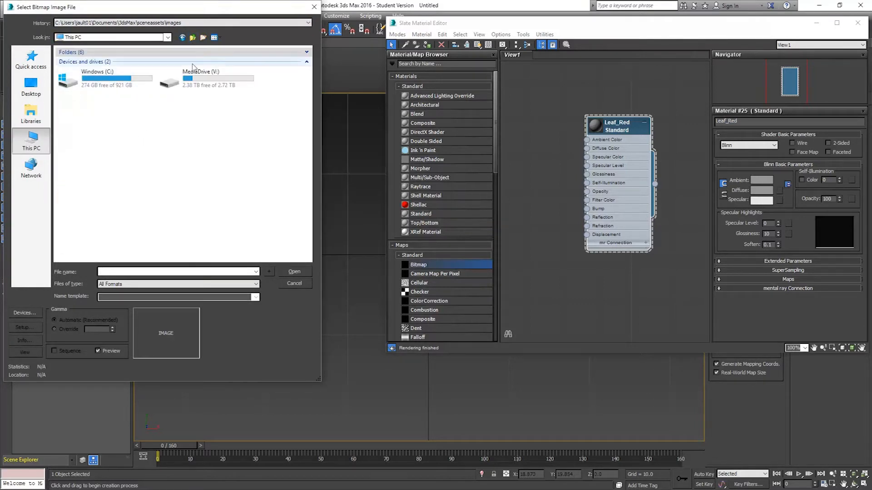
{"action": "double_click", "coordinate": [202, 75]}
{"action": "double_click", "coordinate": [75, 60]}
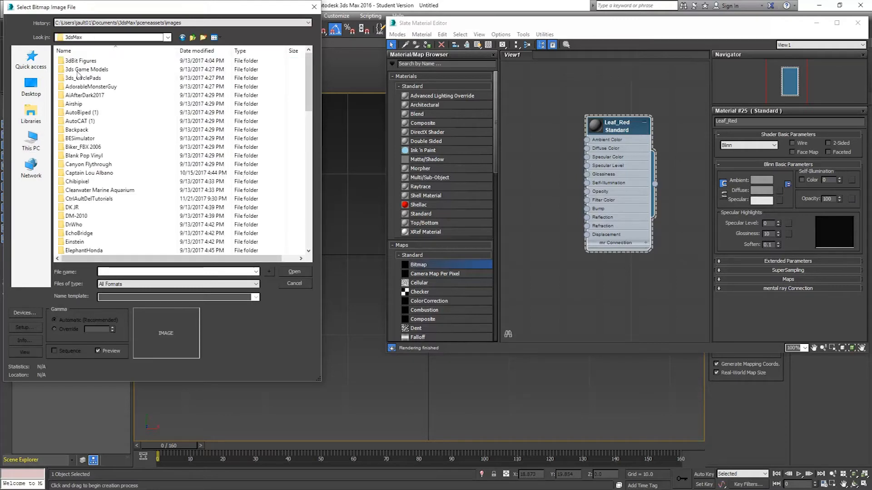
{"action": "double_click", "coordinate": [88, 199]}
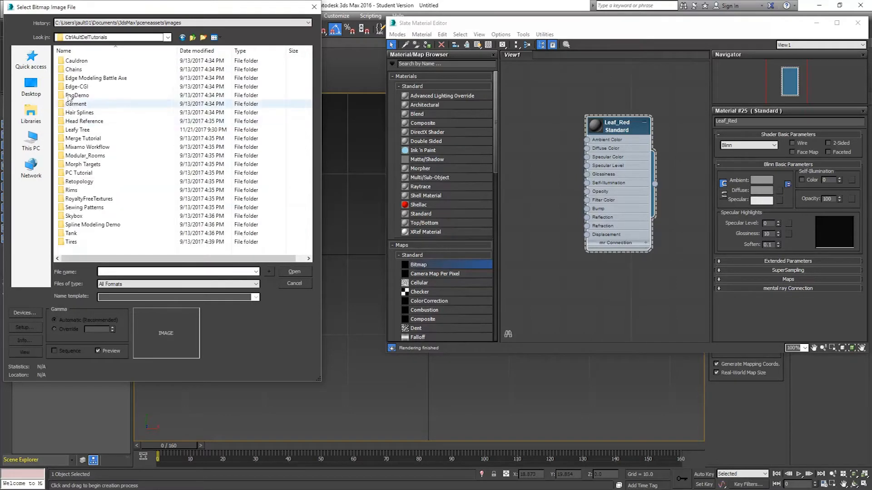
{"action": "double_click", "coordinate": [78, 130]}
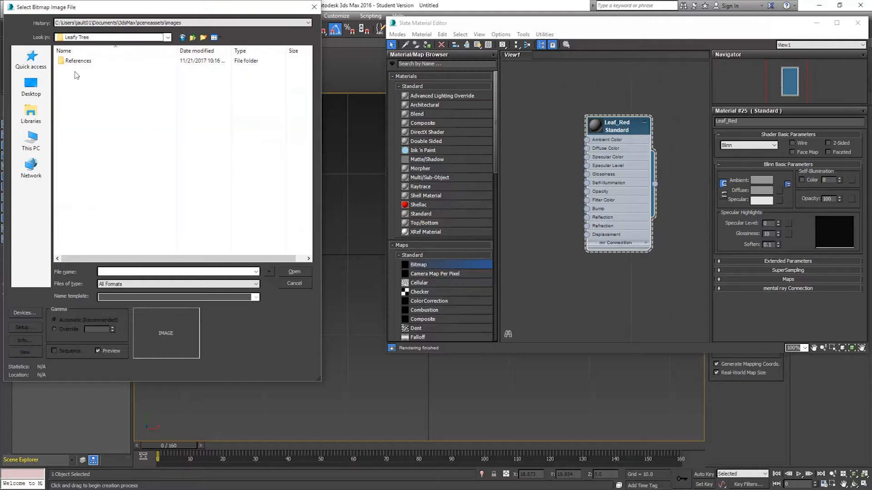
{"action": "double_click", "coordinate": [84, 62]}
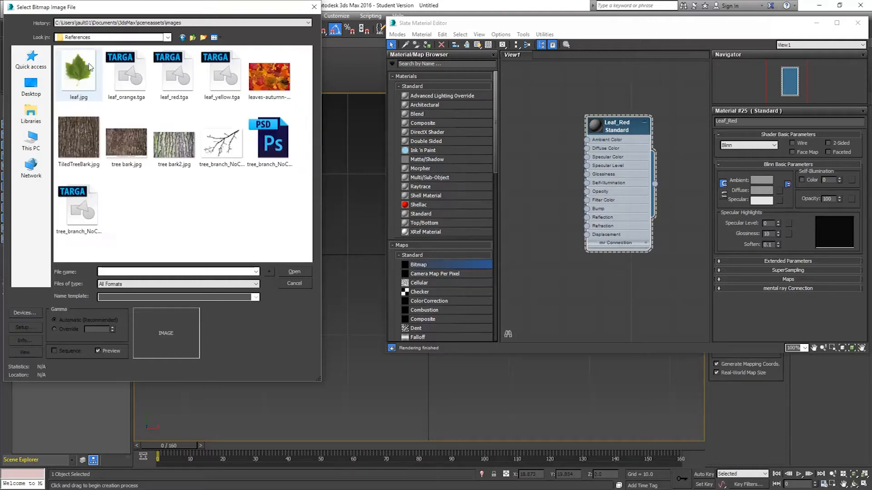
{"action": "double_click", "coordinate": [181, 83]}
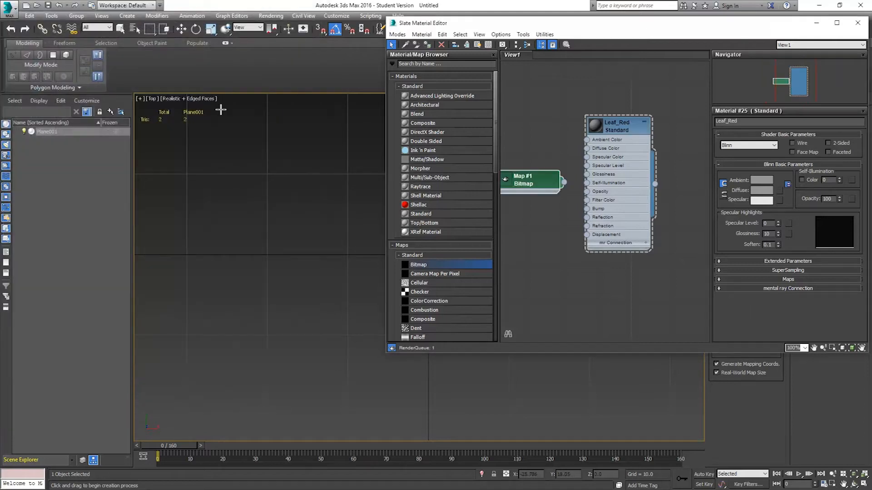
Open Map #1's parameters and turn off Use Real-World Scale.
{"action": "left_click_drag", "start_coordinate": [543, 182], "coordinate": [534, 157]}
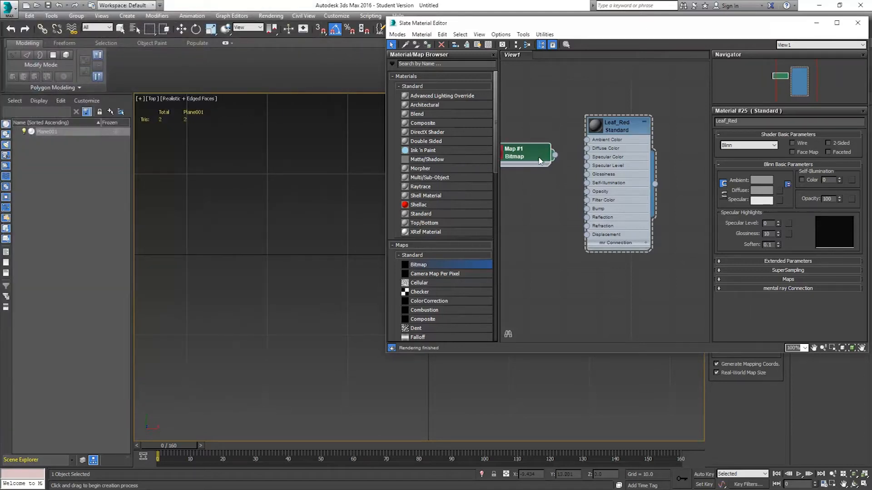
{"action": "middle_click_drag", "start_coordinate": [547, 165], "coordinate": [579, 156]}
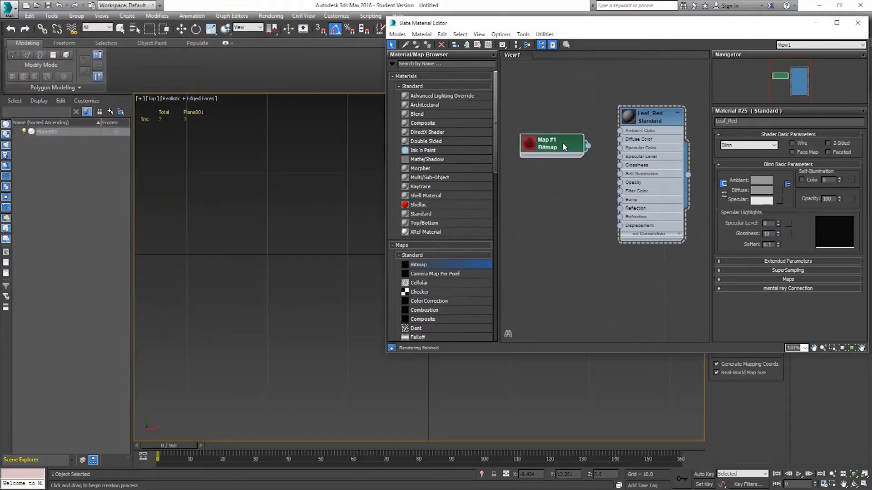
{"action": "double_click", "coordinate": [568, 148]}
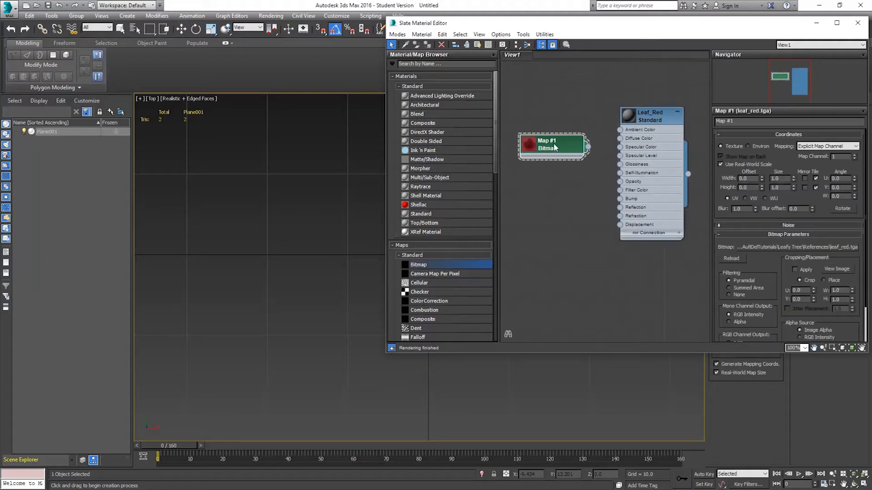
{"action": "left_click", "coordinate": [721, 164]}
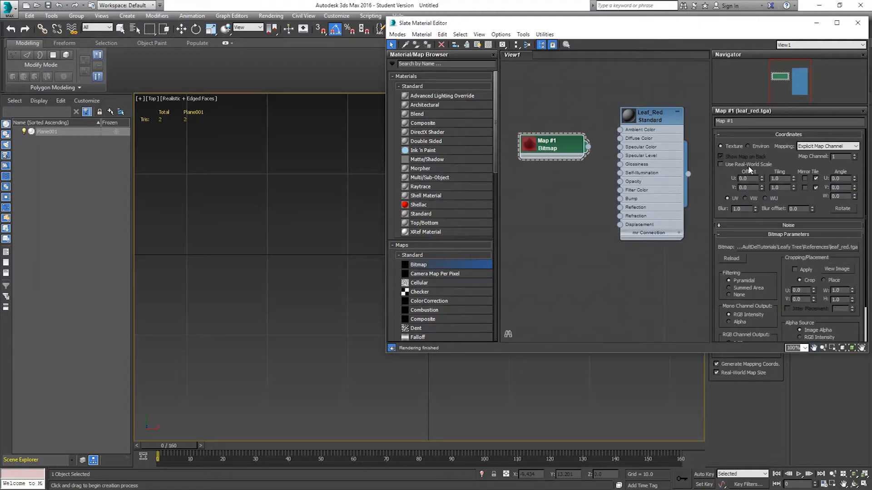
{"action": "left_click", "coordinate": [777, 187]}
Set Map #1's Alpha Source to None (Opaque) and wire it into the material's Diffuse Color.
{"action": "left_click_drag", "start_coordinate": [765, 269], "coordinate": [760, 208]}
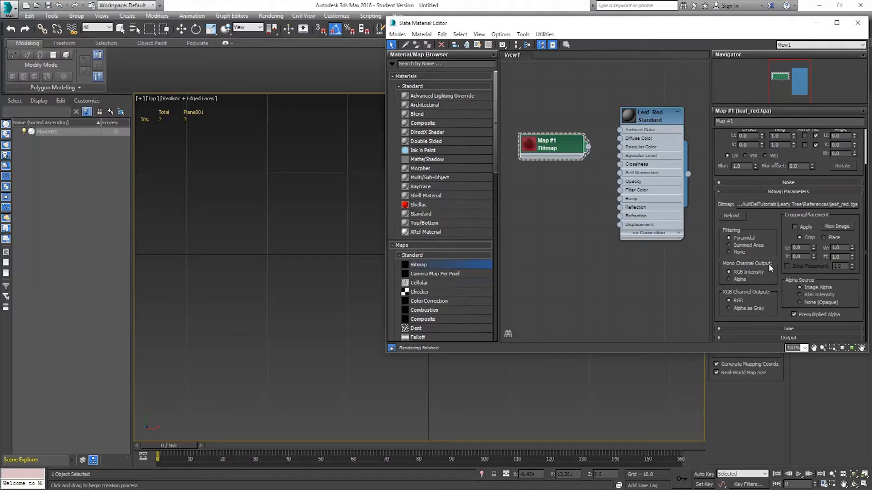
{"action": "left_click", "coordinate": [818, 303]}
{"action": "left_click_drag", "start_coordinate": [602, 150], "coordinate": [620, 138]}
Duplicate the bitmap node and set the copy's Mono Channel Output to Alpha and Alpha Source to Image Alpha.
{"action": "left_click_drag", "start_coordinate": [567, 150], "coordinate": [566, 184], "text": "shift"}
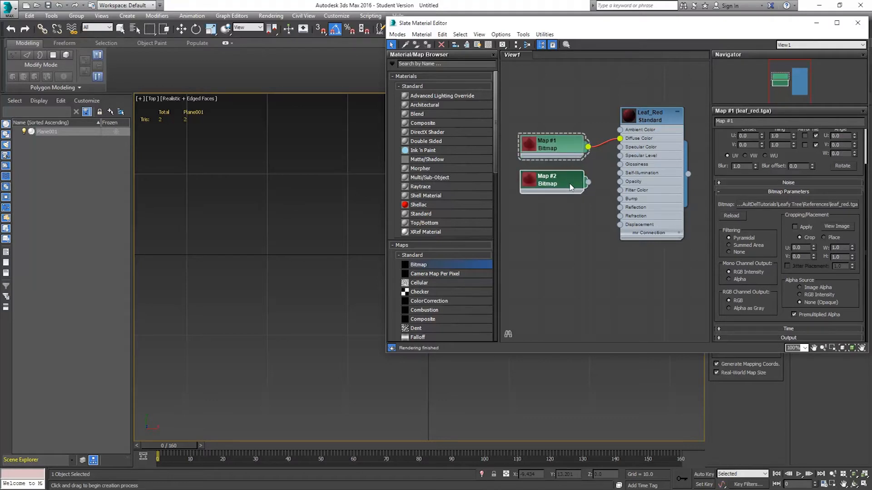
{"action": "left_click", "coordinate": [566, 184]}
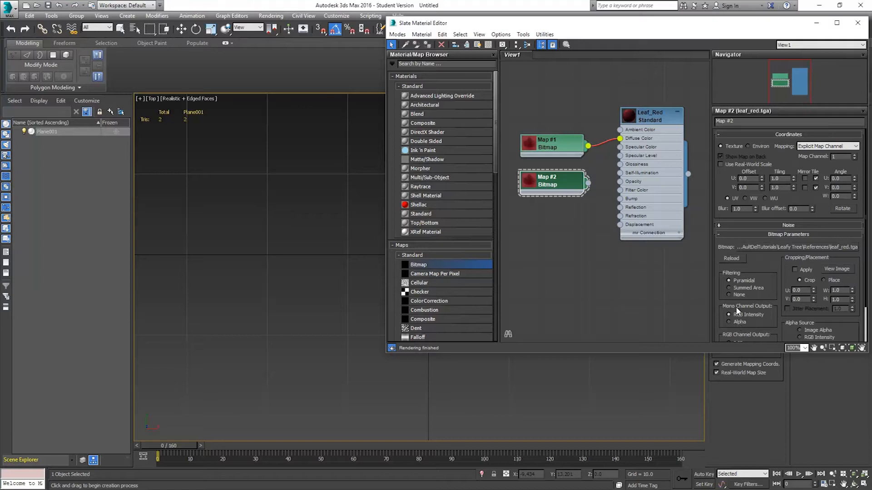
{"action": "left_click", "coordinate": [738, 322]}
{"action": "left_click_drag", "start_coordinate": [774, 325], "coordinate": [777, 283]}
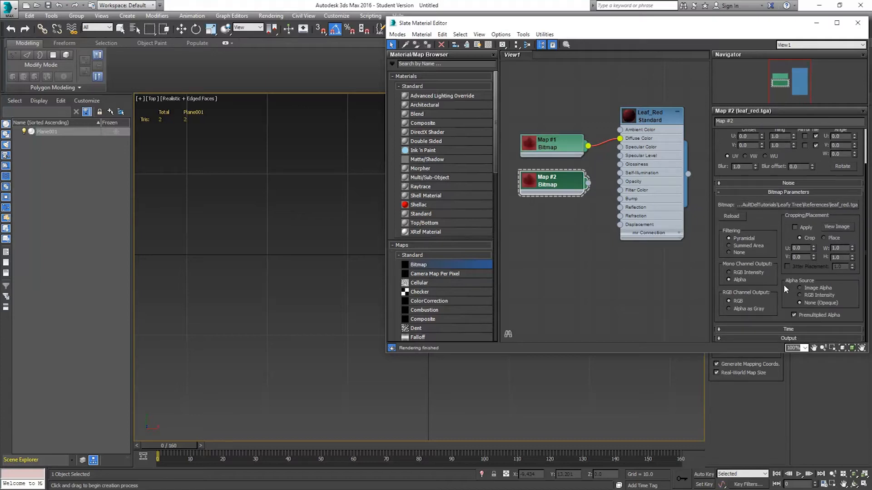
{"action": "left_click", "coordinate": [815, 289]}
Wire Map #2 into the material's Opacity and switch the material preview object to Box.
{"action": "left_click_drag", "start_coordinate": [588, 183], "coordinate": [619, 182]}
{"action": "double_click", "coordinate": [628, 115]}
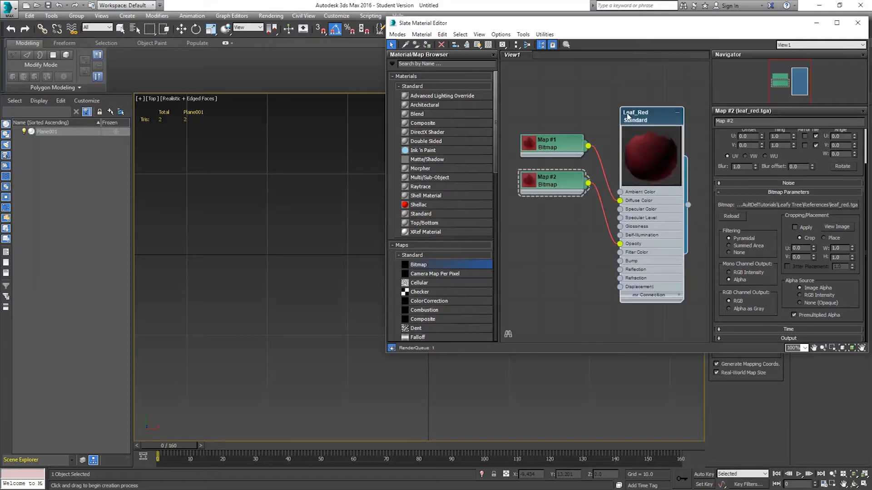
{"action": "right_click", "coordinate": [656, 160]}
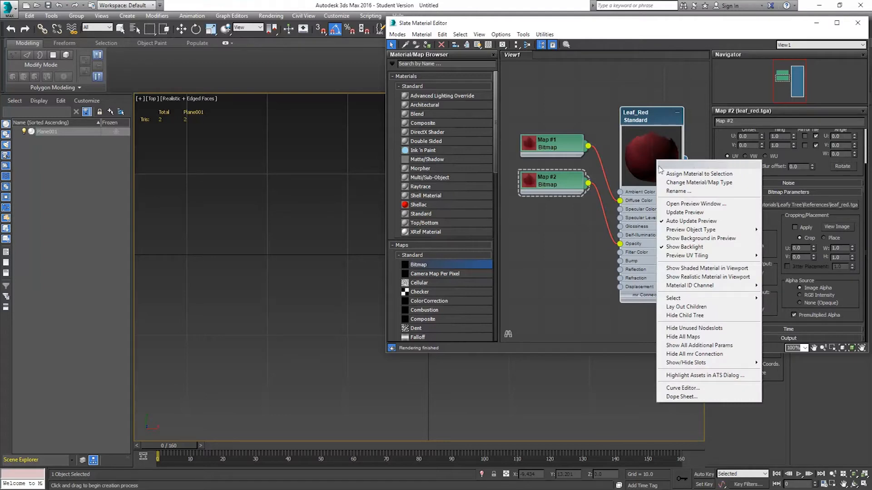
{"action": "mouse_move", "coordinate": [687, 232]}
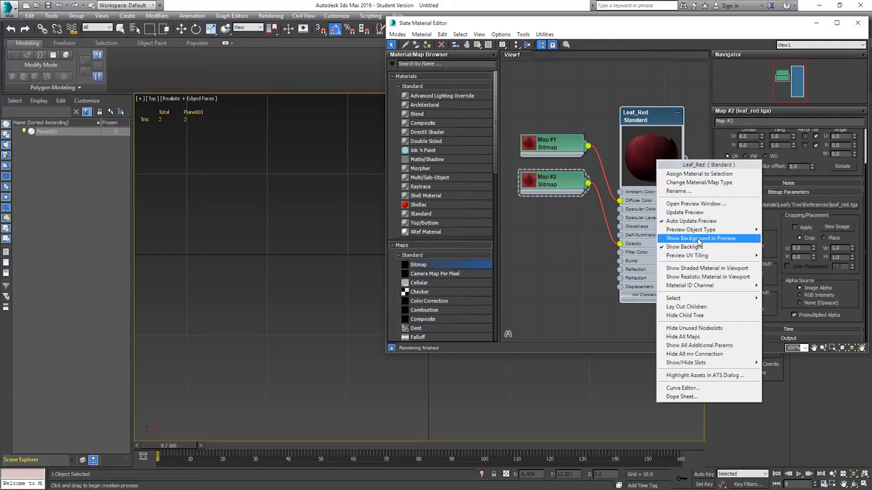
{"action": "mouse_move", "coordinate": [699, 231]}
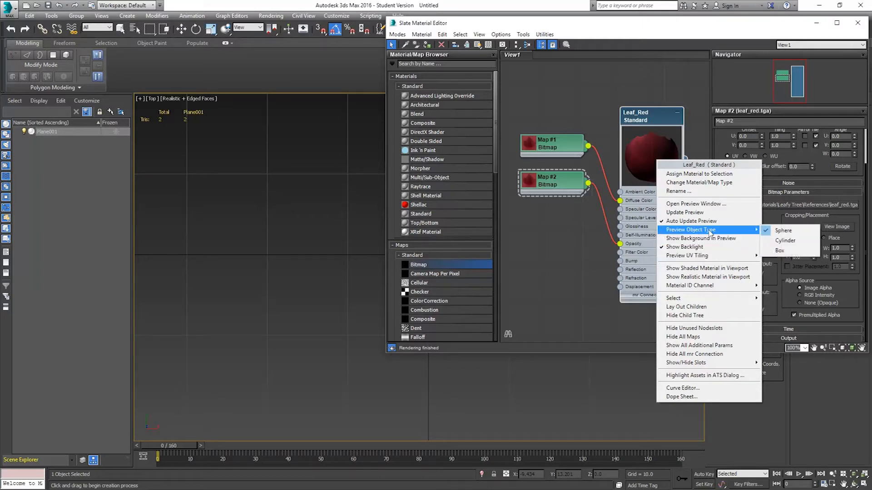
{"action": "left_click", "coordinate": [780, 250]}
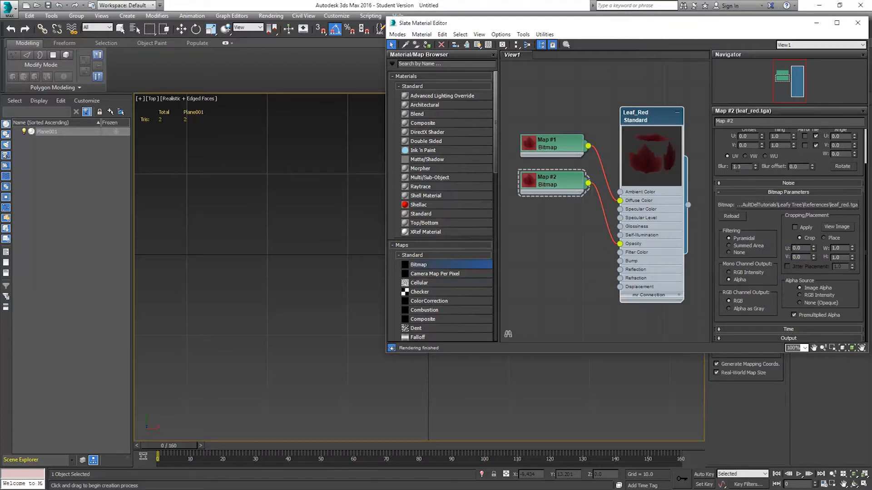
Enable 2-Sided on the Leaf_Red material, collapse its node, and tidy the two map nodes.
{"action": "double_click", "coordinate": [648, 115]}
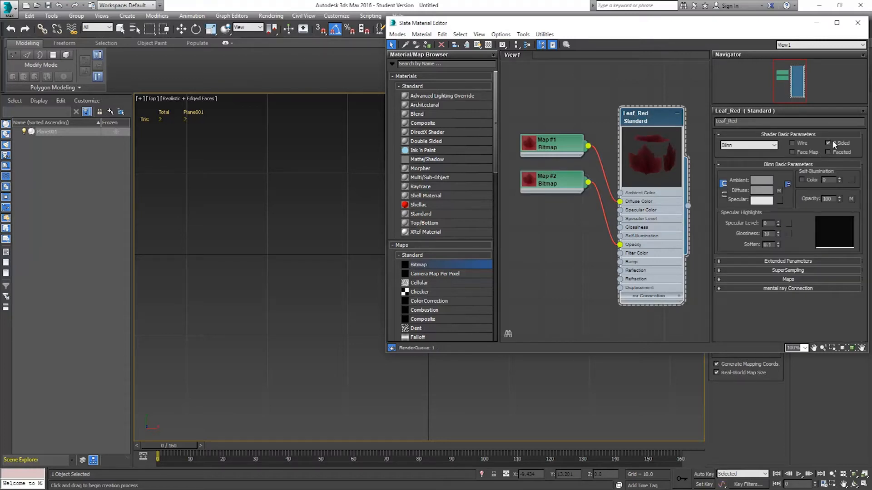
{"action": "left_click", "coordinate": [828, 143]}
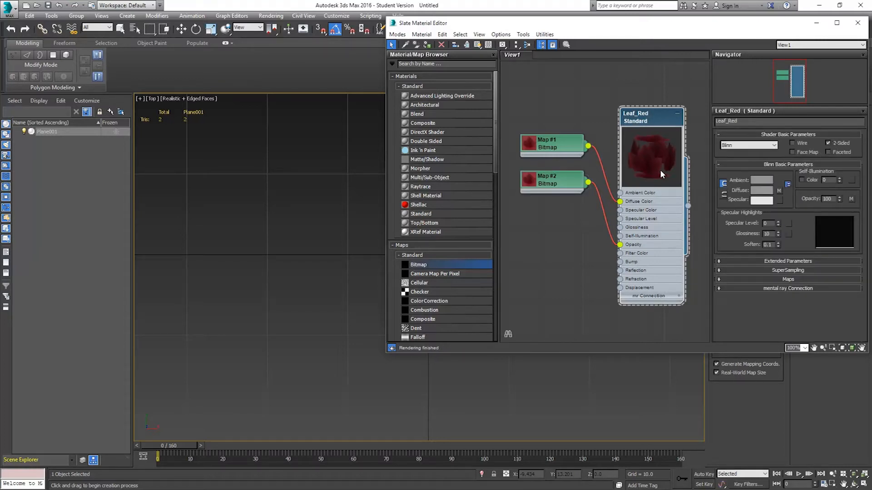
{"action": "left_click", "coordinate": [677, 115]}
{"action": "left_click_drag", "start_coordinate": [566, 151], "coordinate": [567, 133]}
{"action": "left_click_drag", "start_coordinate": [571, 178], "coordinate": [568, 160]}
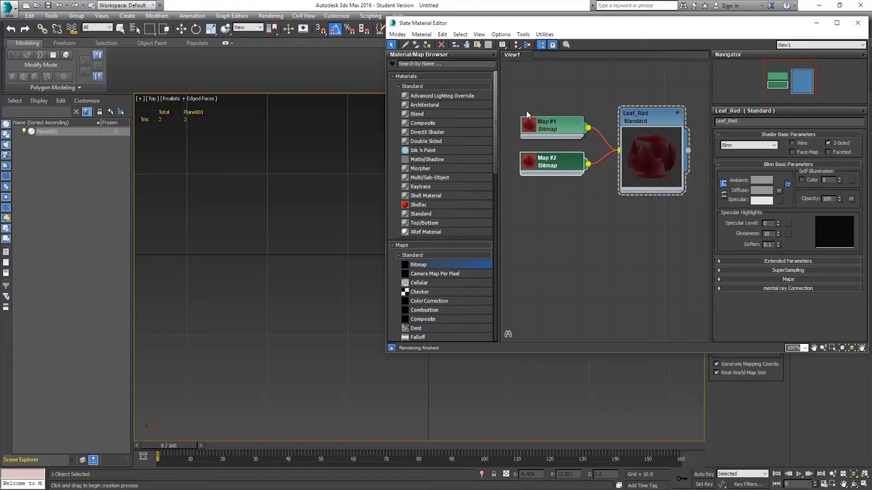
Duplicate the Leaf_Red material together with its two bitmap nodes.
{"action": "left_click_drag", "start_coordinate": [502, 80], "coordinate": [702, 237]}
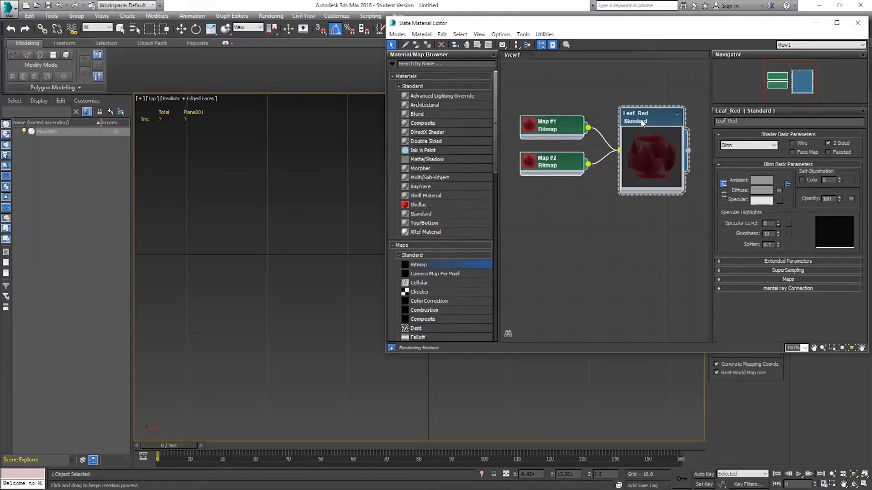
{"action": "left_click_drag", "start_coordinate": [649, 113], "coordinate": [649, 213], "text": "shift"}
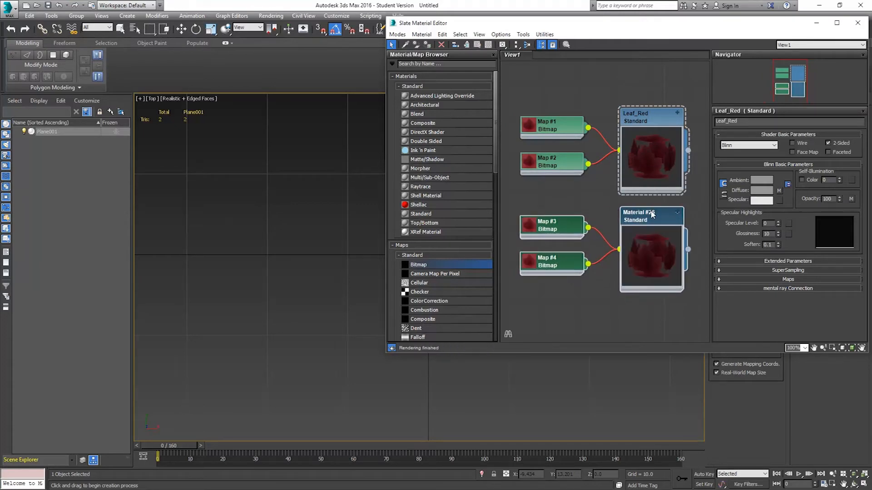
Rename the duplicated material to Leaf Orange.
{"action": "left_click", "coordinate": [651, 215]}
{"action": "left_click", "coordinate": [749, 120]}
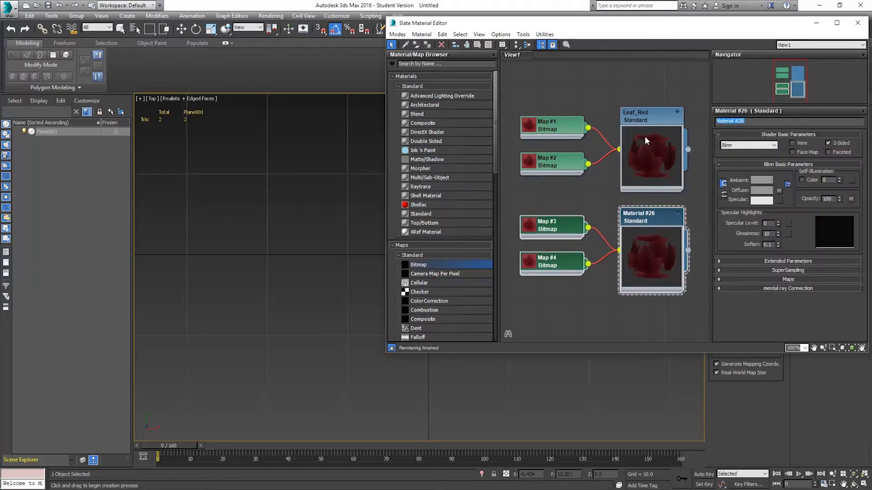
{"action": "type", "text": "Leaf Orange"}
{"action": "key", "text": "Return"}
Replace Map #3's bitmap with leaf_orange.tga.
{"action": "double_click", "coordinate": [567, 228]}
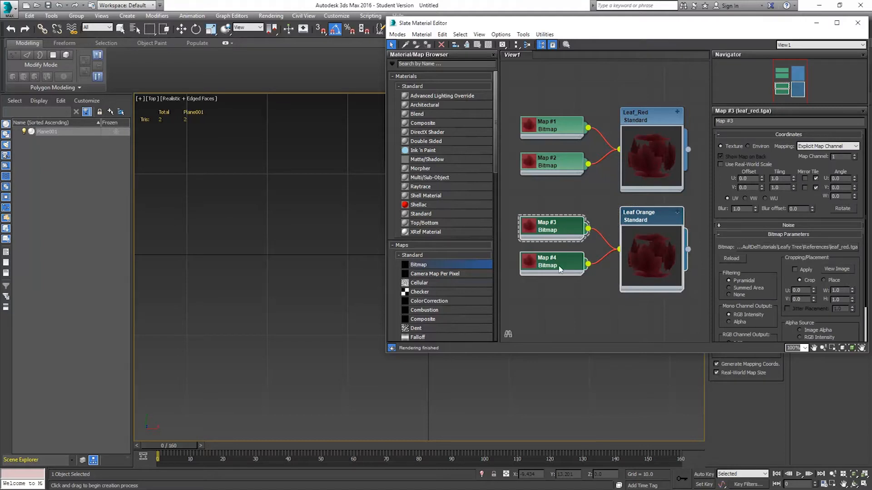
{"action": "left_click", "coordinate": [765, 247]}
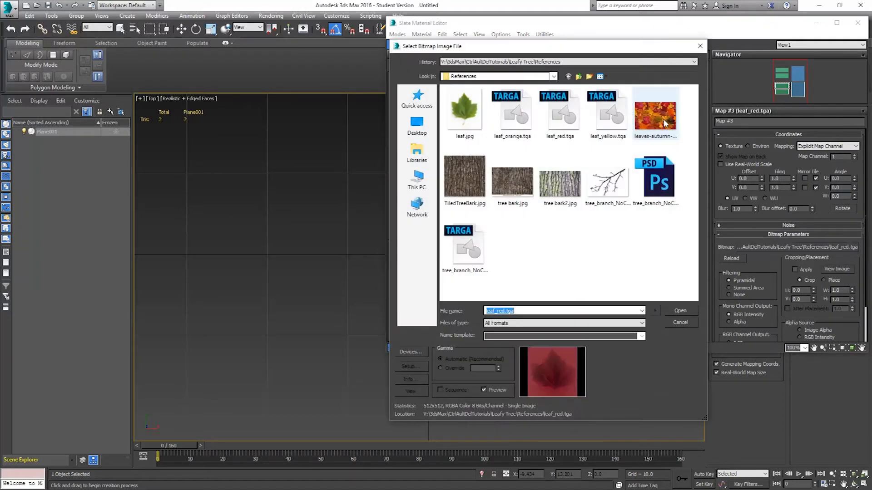
{"action": "double_click", "coordinate": [522, 124]}
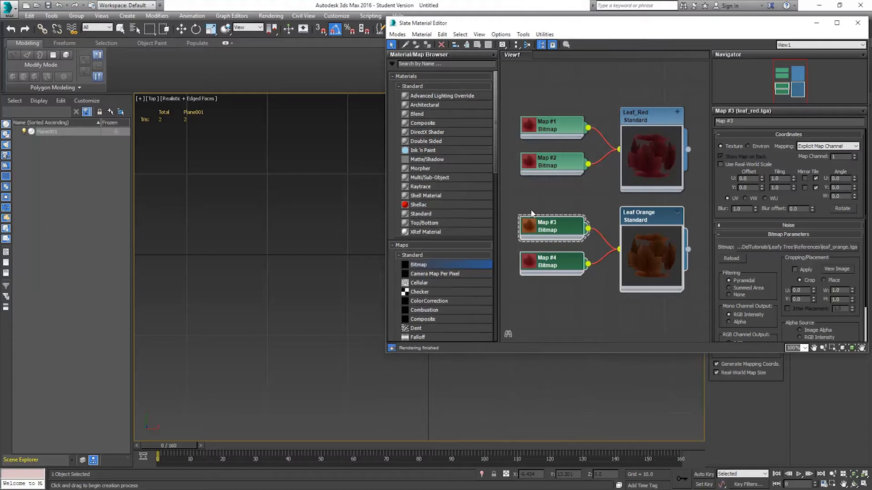
{"action": "left_click_drag", "start_coordinate": [508, 194], "coordinate": [692, 300]}
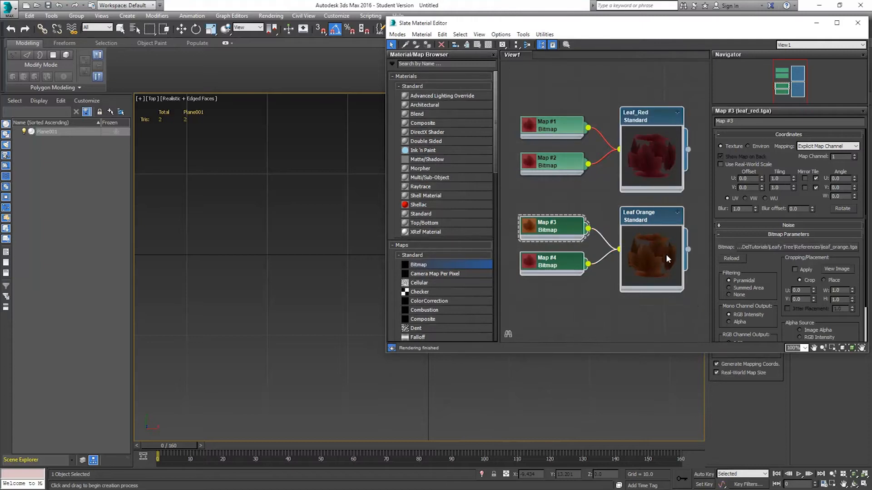
{"action": "left_click_drag", "start_coordinate": [652, 212], "coordinate": [654, 303], "text": "shift"}
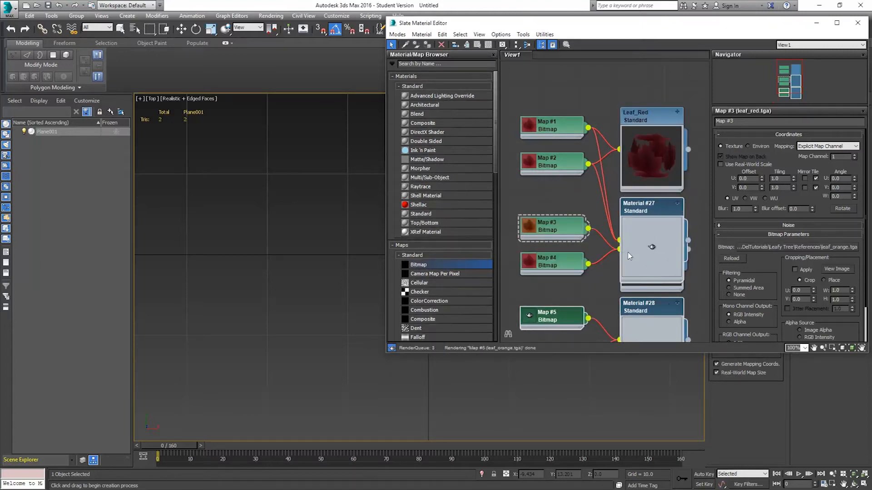
{"action": "key", "text": "ctrl+z"}
Duplicate the Leaf Orange material with its bitmap nodes and place the copy below it.
{"action": "mouse_move", "coordinate": [501, 205]}
{"action": "left_mouse_down"}
{"action": "mouse_move", "coordinate": [706, 276]}
{"action": "mouse_move", "coordinate": [708, 309]}
{"action": "left_mouse_up"}
{"action": "left_click_drag", "start_coordinate": [645, 228], "coordinate": [645, 325], "text": "shift"}
{"action": "middle_click_drag", "start_coordinate": [655, 288], "coordinate": [657, 172]}
Rename the new material to Leaf Yellow.
{"action": "double_click", "coordinate": [651, 202]}
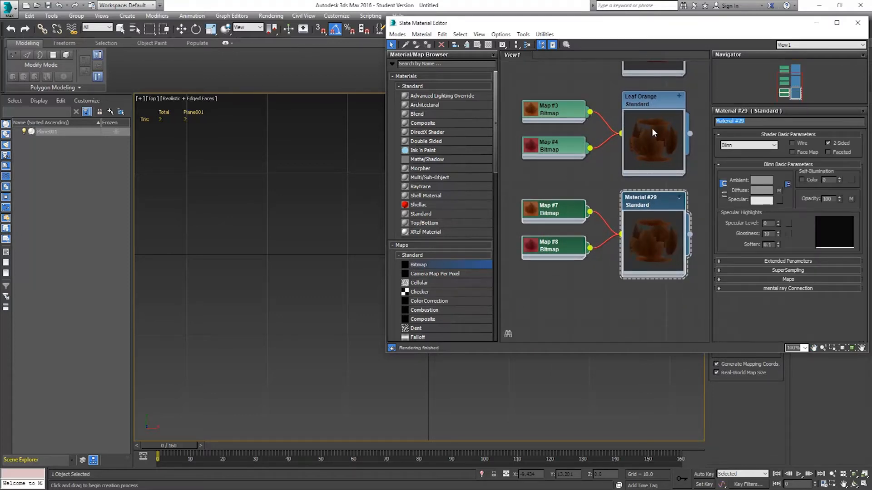
{"action": "type", "text": "Leaf Yellow"}
{"action": "key", "text": "Return"}
Replace Map #7's bitmap with leaf_yellow.tga.
{"action": "double_click", "coordinate": [562, 220]}
{"action": "left_click", "coordinate": [802, 252]}
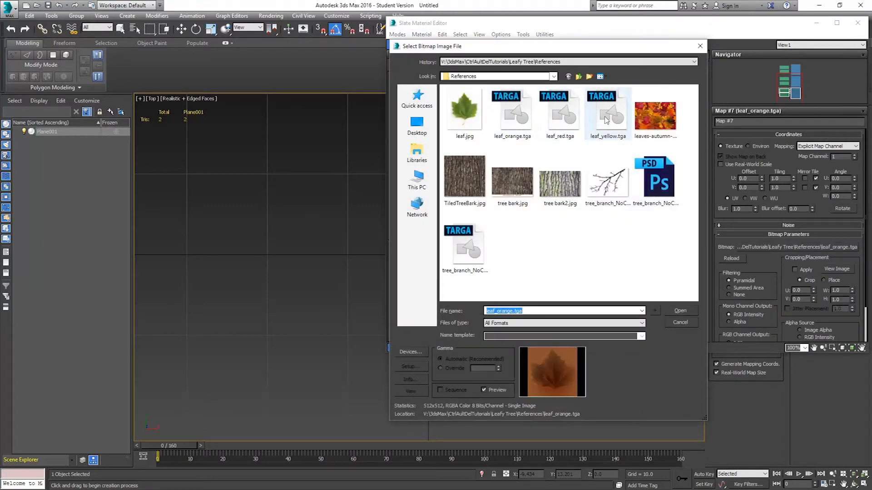
{"action": "double_click", "coordinate": [607, 113]}
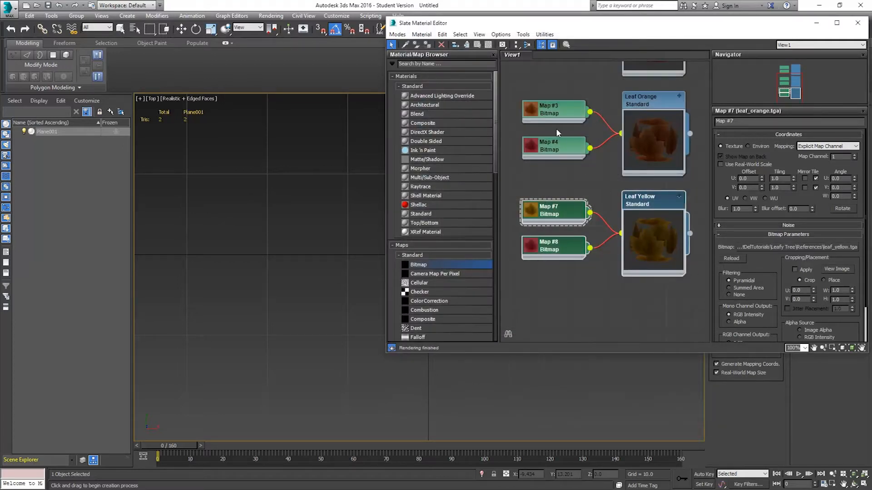
Rearrange the three material groups in the node view and move the editor window aside.
{"action": "middle_click_drag", "start_coordinate": [554, 167], "coordinate": [558, 208]}
{"action": "middle_click_drag", "start_coordinate": [560, 249], "coordinate": [555, 233]}
{"action": "middle_click_drag", "start_coordinate": [576, 134], "coordinate": [570, 181]}
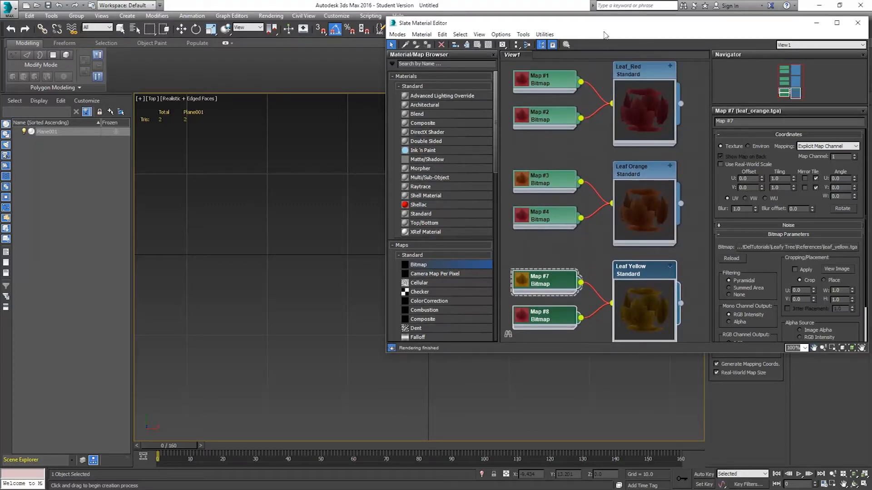
{"action": "left_click_drag", "start_coordinate": [498, 28], "coordinate": [651, 82]}
{"action": "left_click_drag", "start_coordinate": [812, 162], "coordinate": [443, 256]}
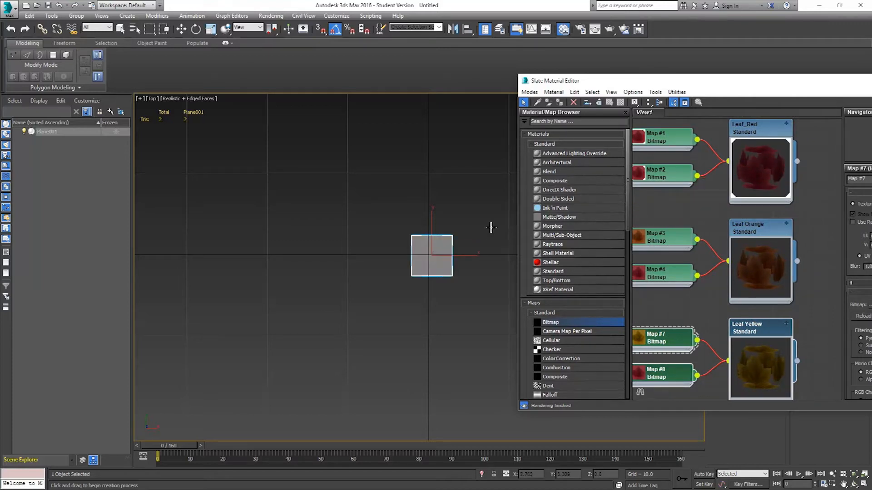
Select Leaf_Red and show its shaded material on the plane in the viewport.
{"action": "double_click", "coordinate": [772, 134]}
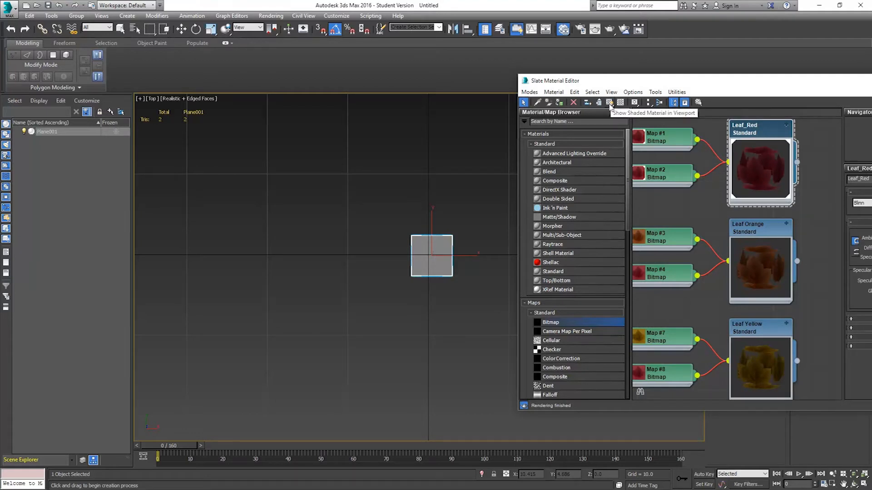
{"action": "left_click", "coordinate": [609, 104]}
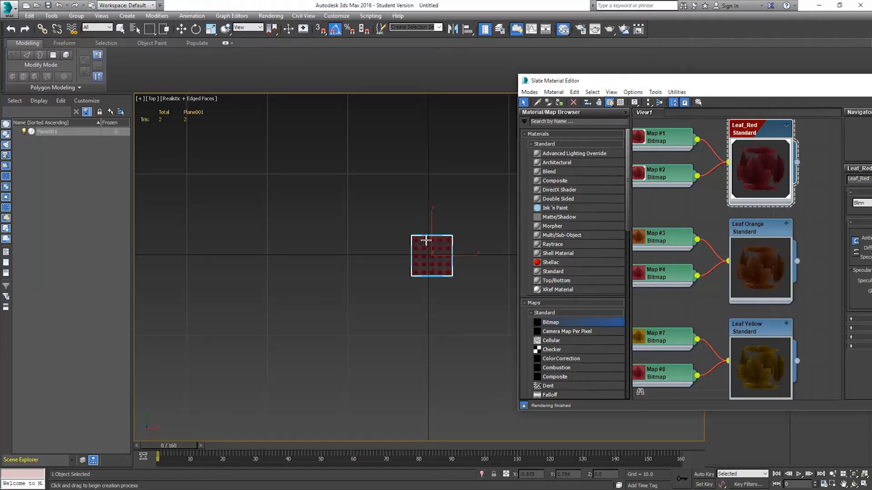
Close the material editor and turn off Real-World Map Size for the plane.
{"action": "scroll", "coordinate": [438, 252], "scroll_direction": "up", "scroll_amount": 6}
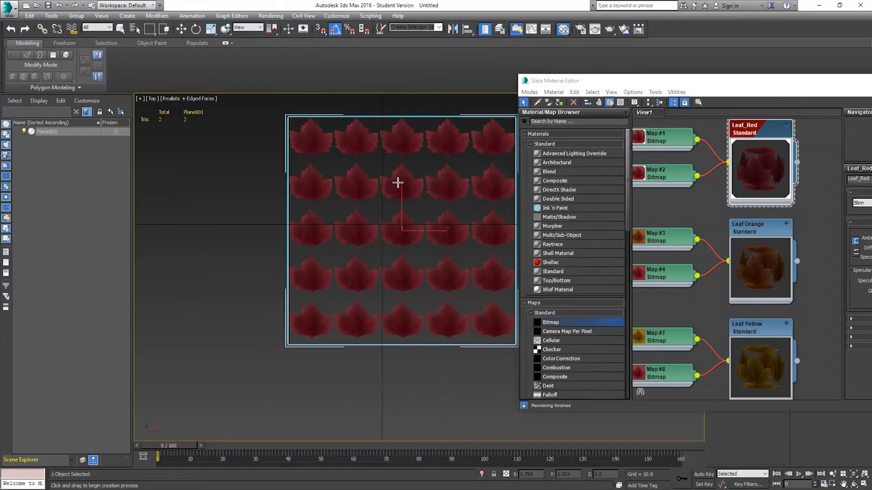
{"action": "left_click_drag", "start_coordinate": [828, 86], "coordinate": [619, 100]}
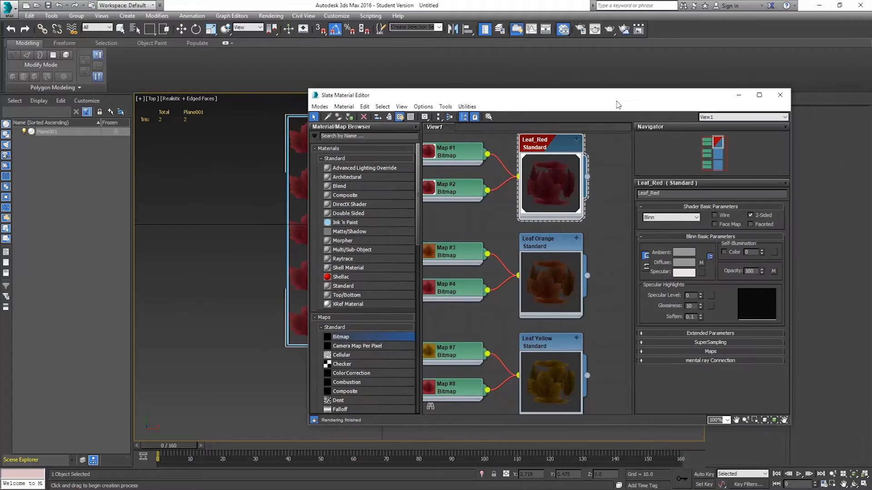
{"action": "left_click", "coordinate": [777, 96]}
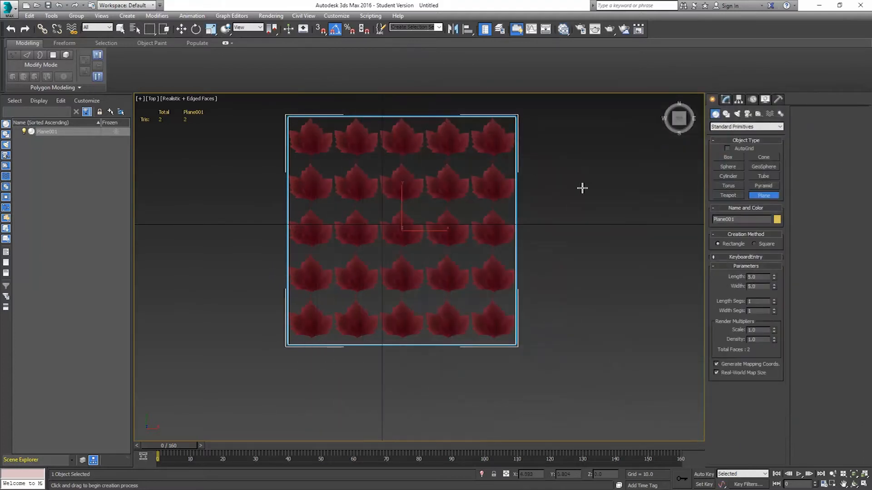
{"action": "left_click", "coordinate": [744, 373]}
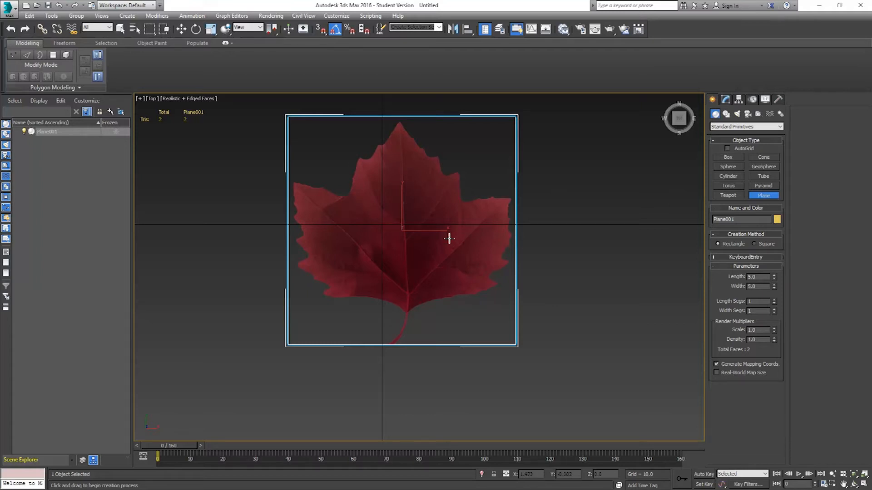
Select the plane and reset its X and Y position to 0.
{"action": "scroll", "coordinate": [448, 237], "scroll_direction": "down", "scroll_amount": 5}
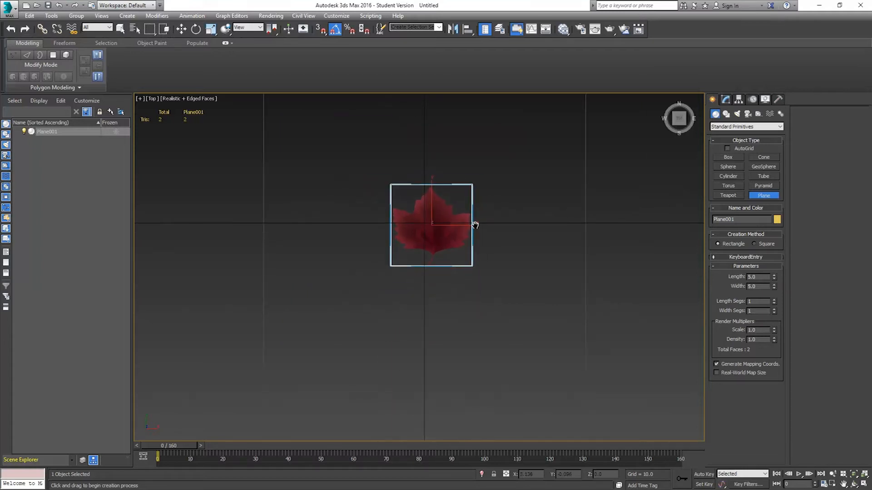
{"action": "key", "text": "p"}
{"action": "middle_click_drag", "start_coordinate": [469, 260], "coordinate": [481, 223], "text": "alt"}
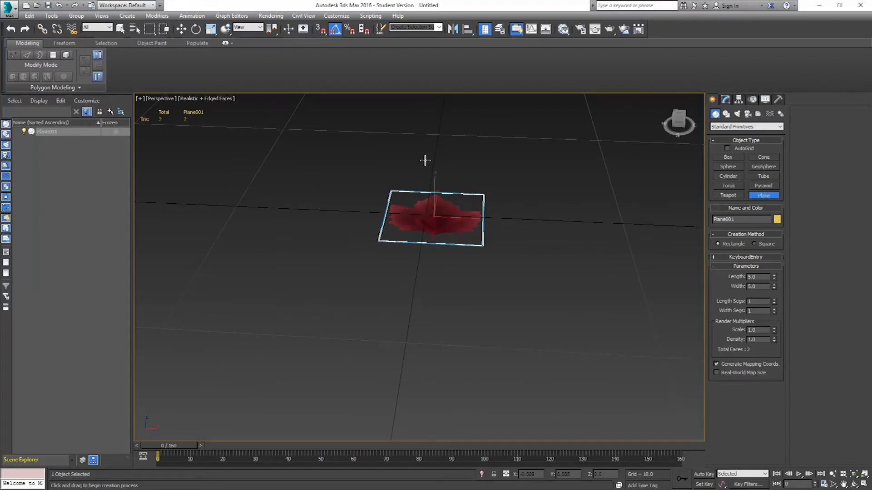
{"action": "left_click", "coordinate": [182, 29]}
{"action": "right_click", "coordinate": [546, 455]}
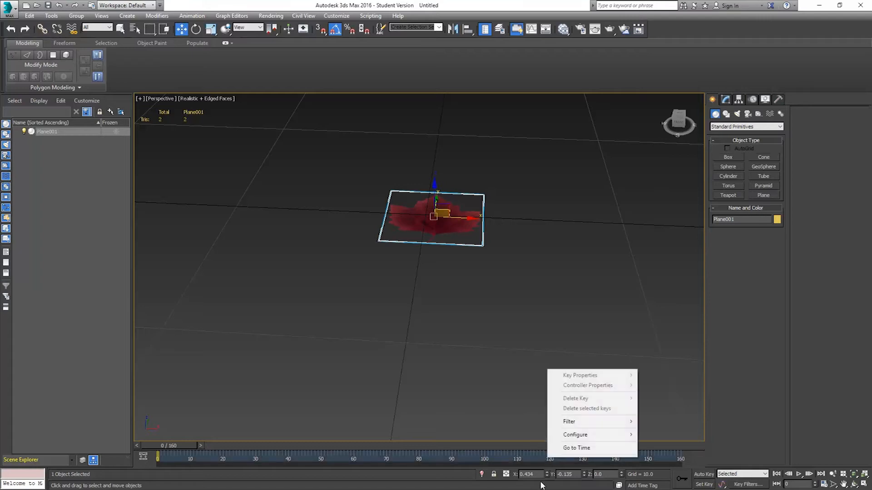
{"action": "left_click", "coordinate": [505, 210]}
{"action": "left_click", "coordinate": [449, 219]}
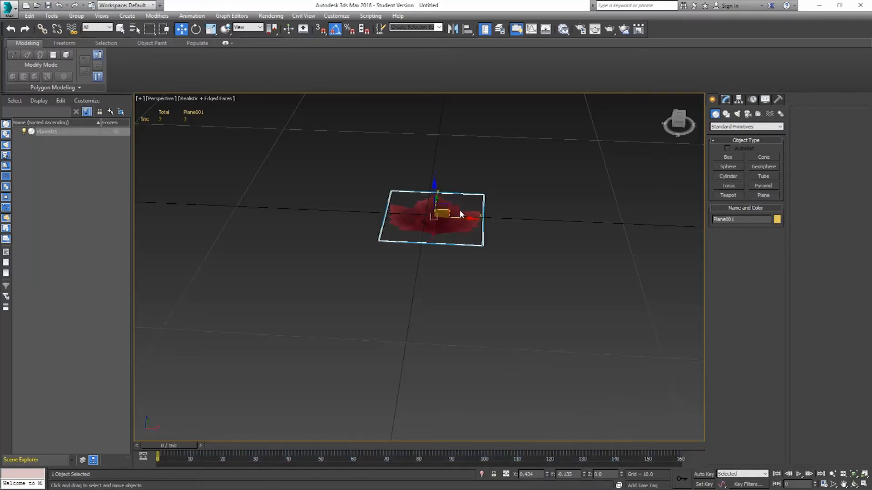
{"action": "right_click", "coordinate": [547, 475]}
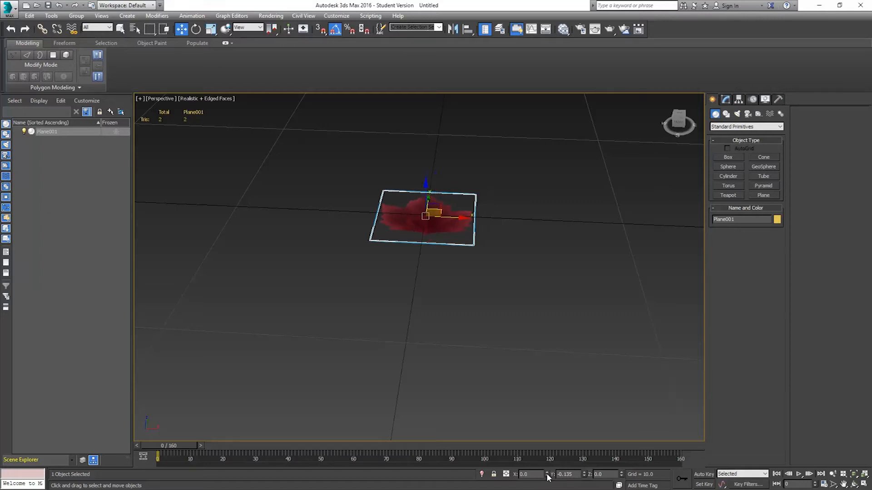
{"action": "right_click", "coordinate": [584, 475]}
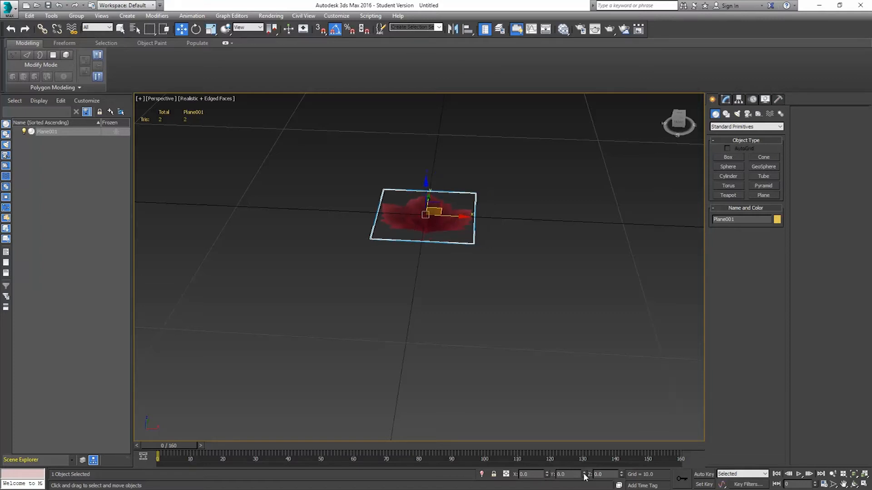
Convert the plane to Editable Poly and select its polygon.
{"action": "right_click", "coordinate": [443, 221]}
{"action": "mouse_move", "coordinate": [491, 309]}
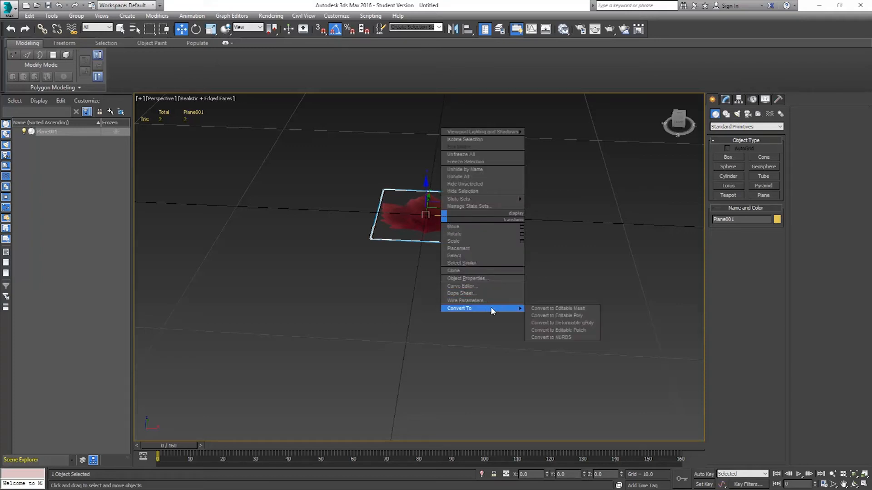
{"action": "left_click", "coordinate": [560, 316]}
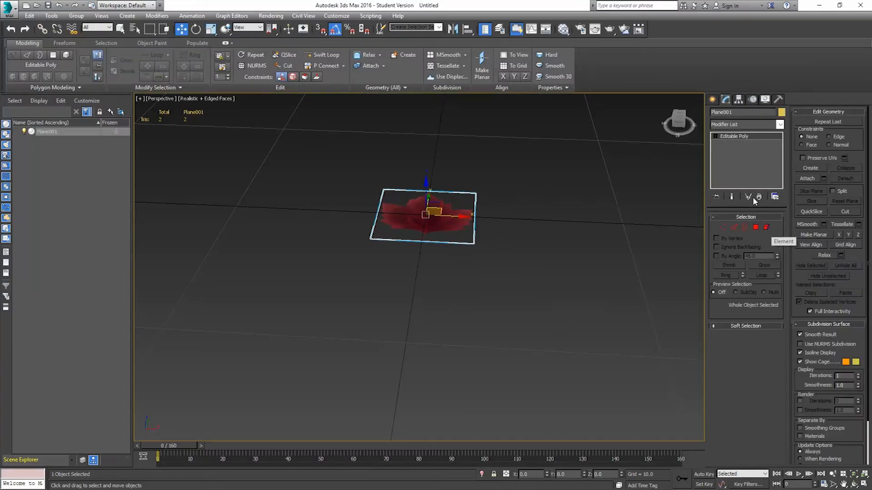
{"action": "left_click", "coordinate": [765, 228]}
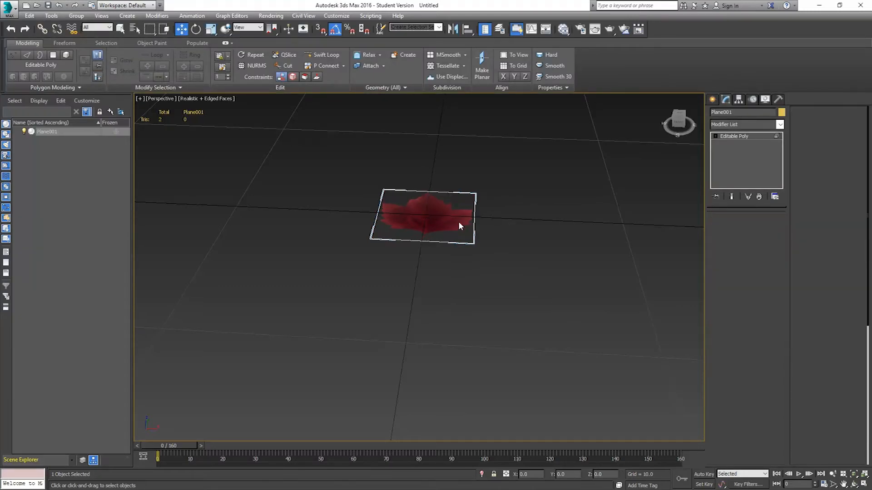
{"action": "left_click", "coordinate": [455, 209]}
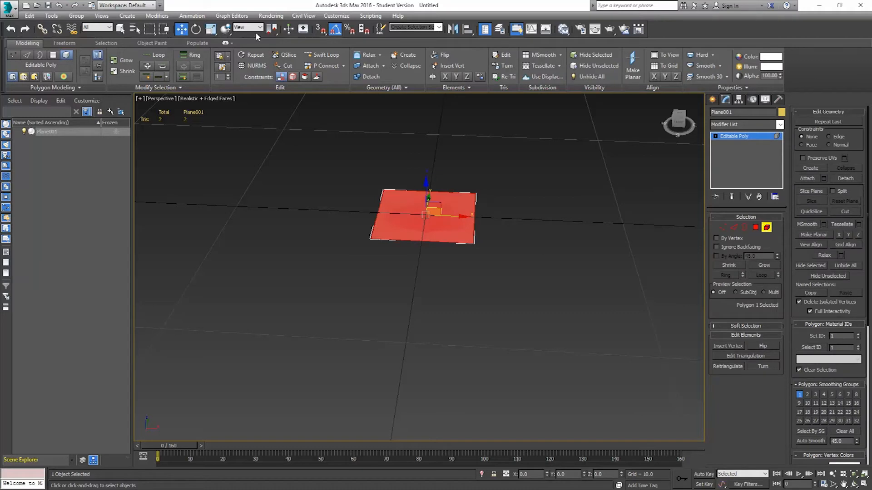
Rotate the polygon 90 degrees about X so it stands upright.
{"action": "left_click", "coordinate": [195, 29]}
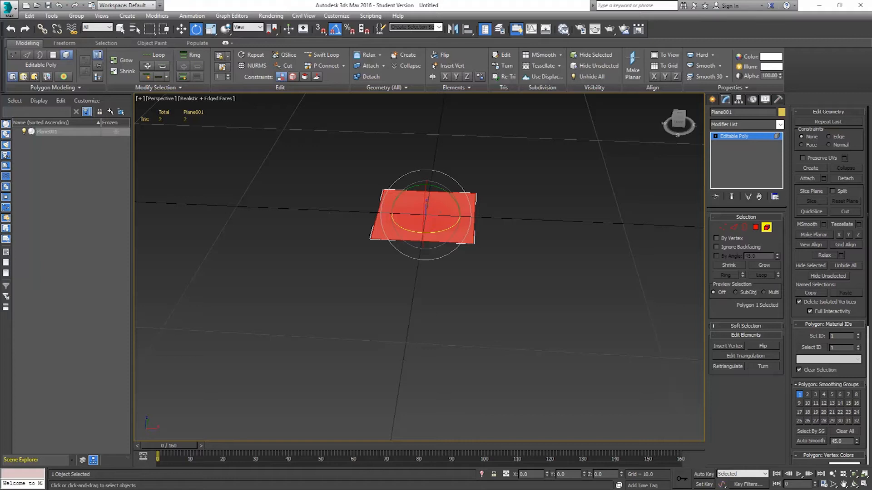
{"action": "left_click_drag", "start_coordinate": [425, 209], "coordinate": [424, 259]}
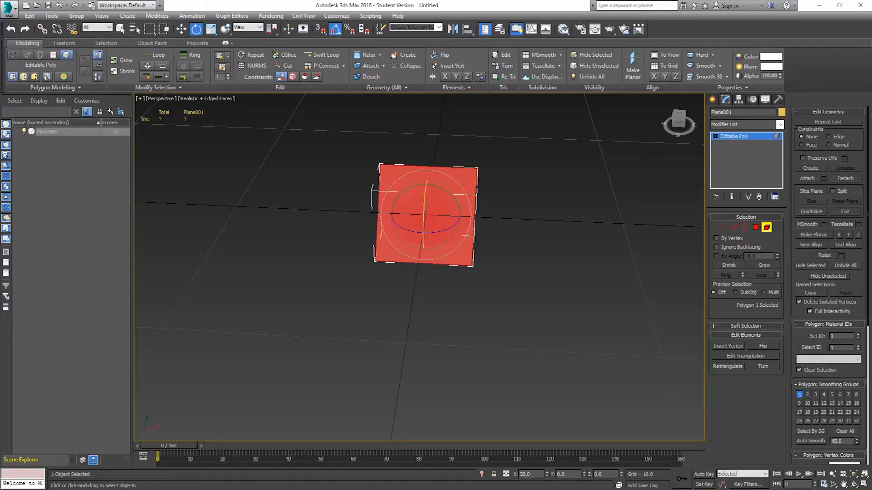
{"action": "key", "text": "ctrl+z"}
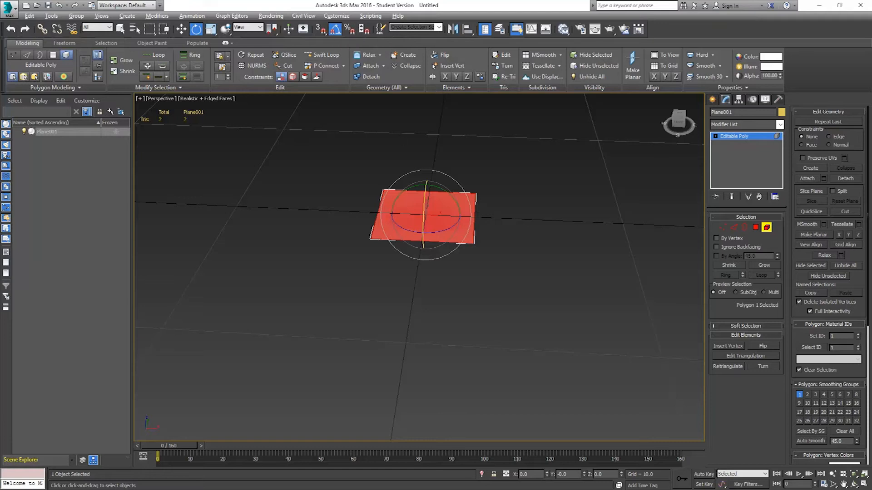
{"action": "middle_click_drag", "start_coordinate": [417, 273], "coordinate": [347, 256], "text": "alt"}
{"action": "left_click_drag", "start_coordinate": [399, 216], "coordinate": [401, 292]}
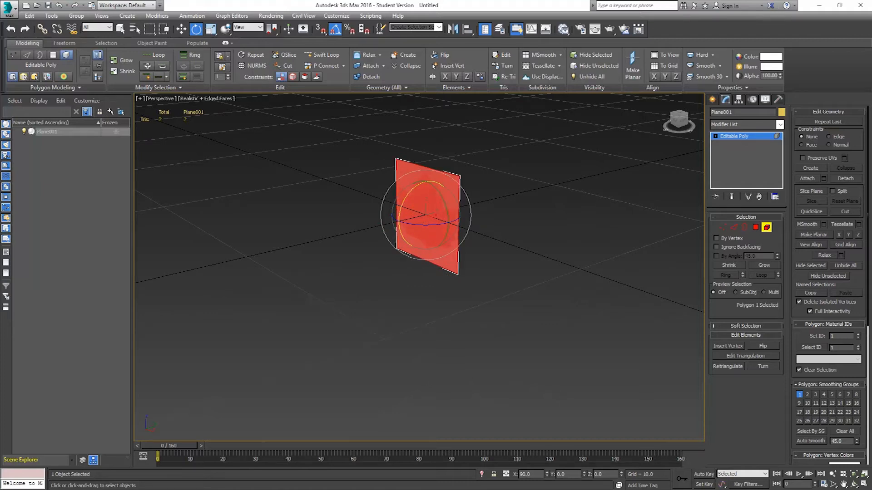
{"action": "mouse_move", "coordinate": [401, 292]}
{"action": "left_mouse_down"}
{"action": "mouse_move", "coordinate": [401, 278]}
{"action": "mouse_move", "coordinate": [401, 292]}
{"action": "left_mouse_up"}
{"action": "key", "text": "w"}
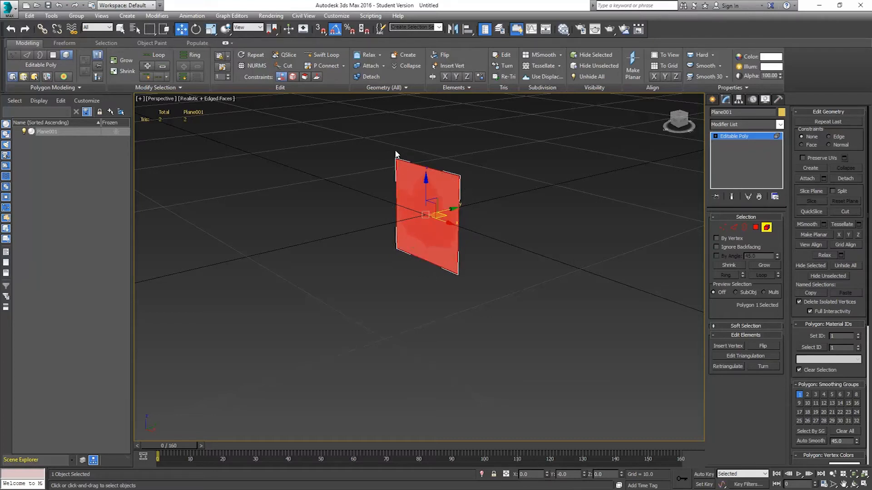
In the front view, move the upright polygon up so its lower edge sits on the ground line.
{"action": "key", "text": "f"}
{"action": "middle_click_drag", "start_coordinate": [450, 246], "coordinate": [451, 239]}
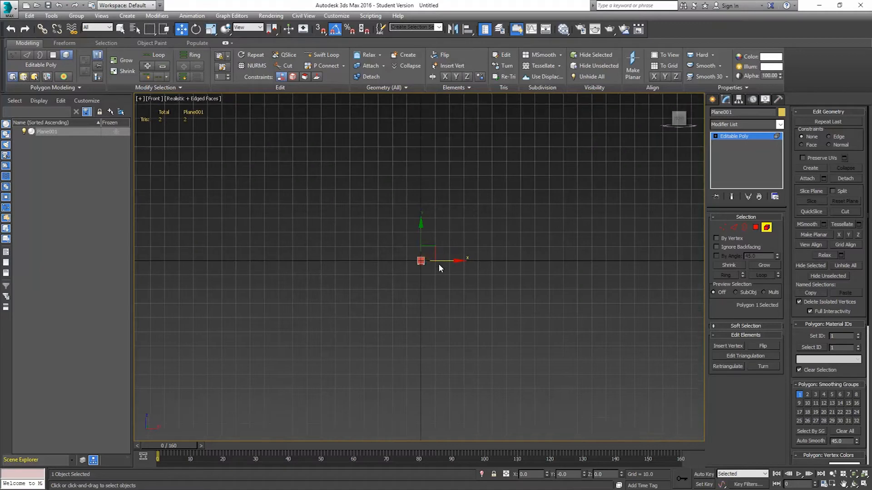
{"action": "scroll", "coordinate": [431, 268], "scroll_direction": "up", "scroll_amount": 10}
{"action": "middle_click_drag", "start_coordinate": [354, 207], "coordinate": [452, 271]}
{"action": "scroll", "coordinate": [449, 261], "scroll_direction": "up", "scroll_amount": 6}
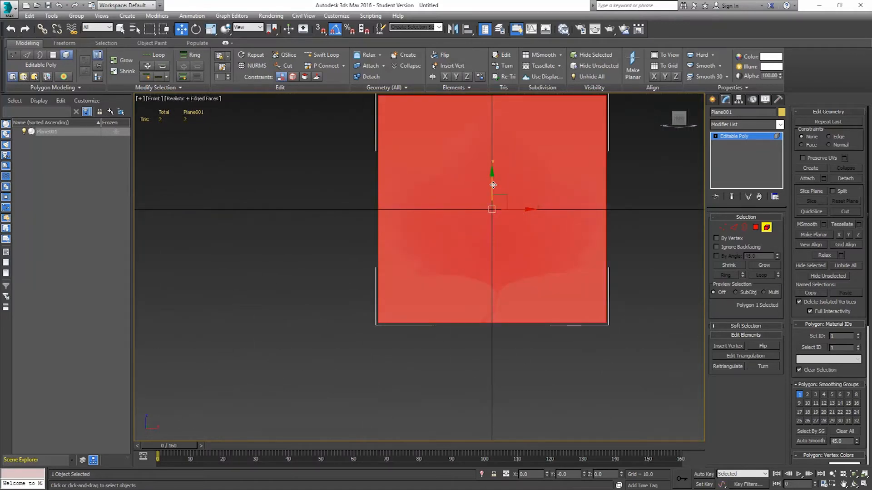
{"action": "left_click_drag", "start_coordinate": [491, 182], "coordinate": [487, 70]}
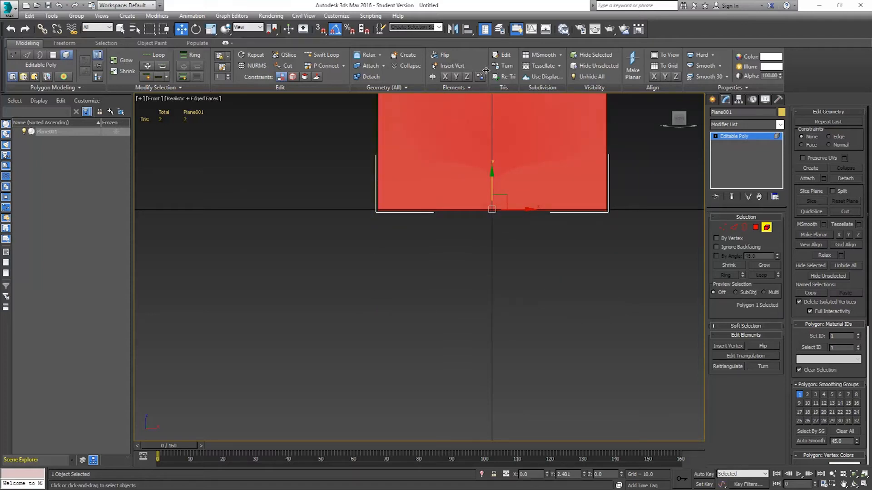
{"action": "left_click_drag", "start_coordinate": [486, 71], "coordinate": [486, 72]}
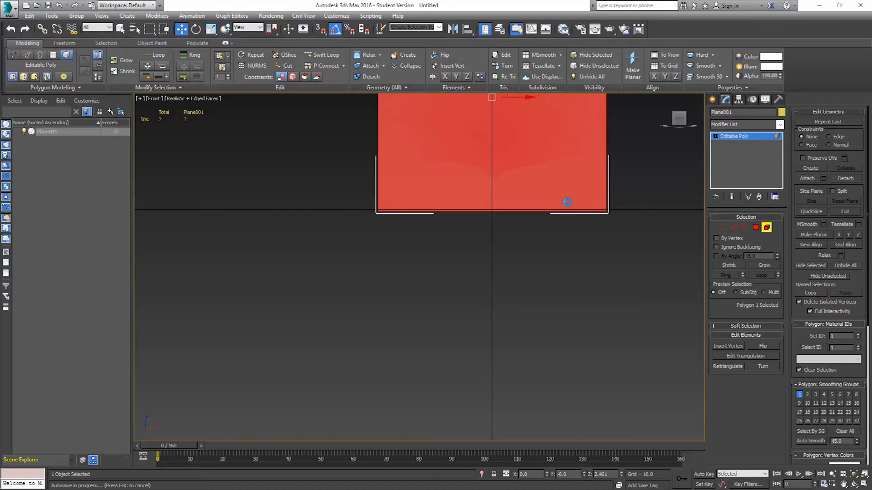
Nudge the polygon sideways so the leaf stem meets the origin, then leave polygon sub-object level.
{"action": "scroll", "coordinate": [506, 223], "scroll_direction": "up", "scroll_amount": 5}
{"action": "scroll", "coordinate": [507, 199], "scroll_direction": "up", "scroll_amount": 1}
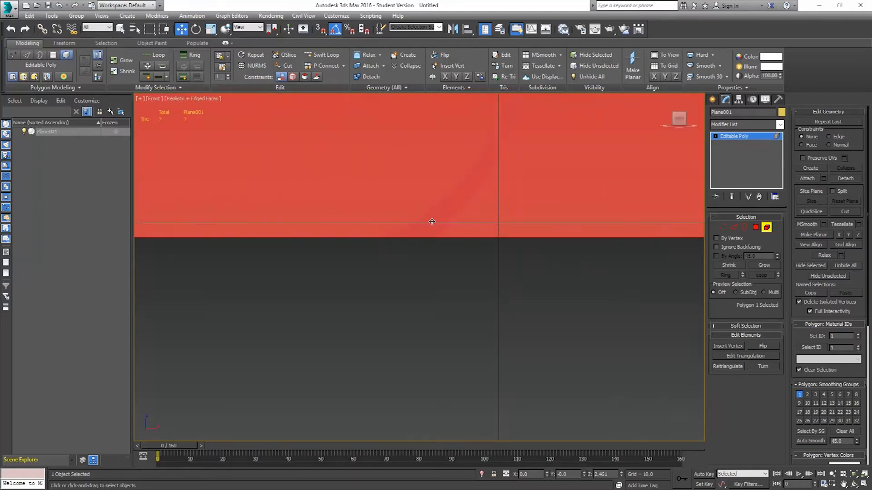
{"action": "key", "text": "F2"}
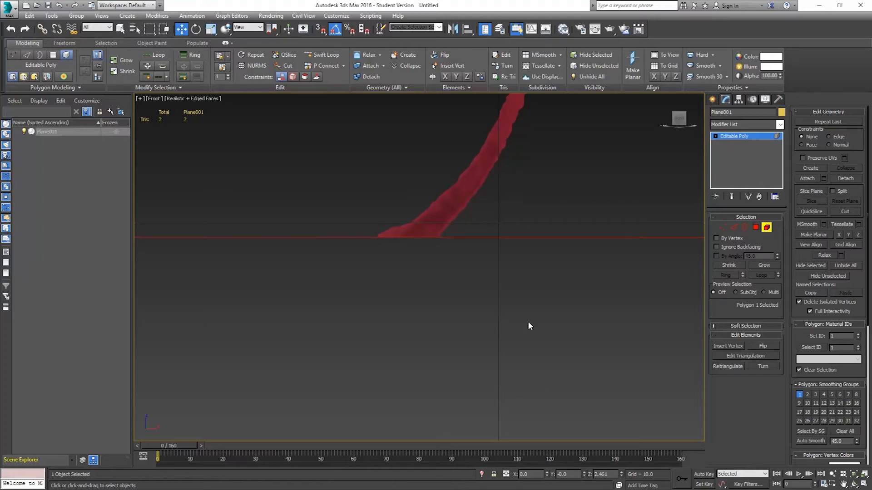
{"action": "scroll", "coordinate": [528, 323], "scroll_direction": "down", "scroll_amount": 6}
{"action": "middle_click_drag", "start_coordinate": [547, 178], "coordinate": [500, 255]}
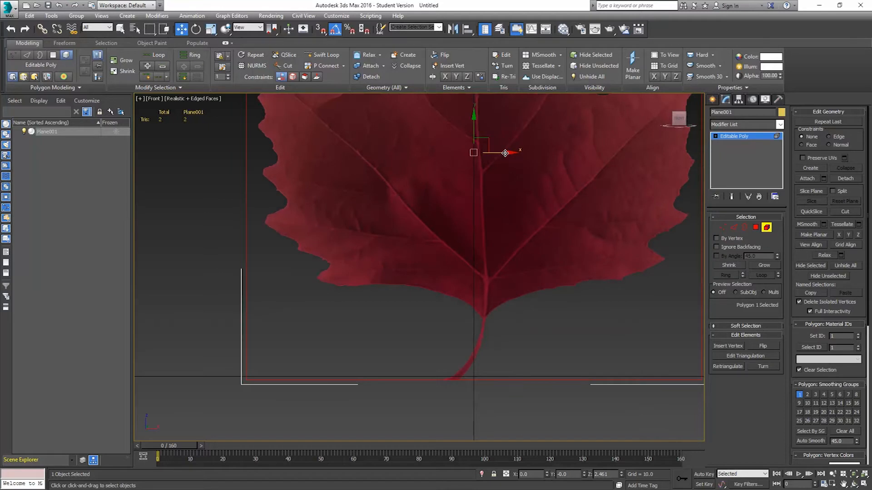
{"action": "left_click_drag", "start_coordinate": [507, 153], "coordinate": [520, 158]}
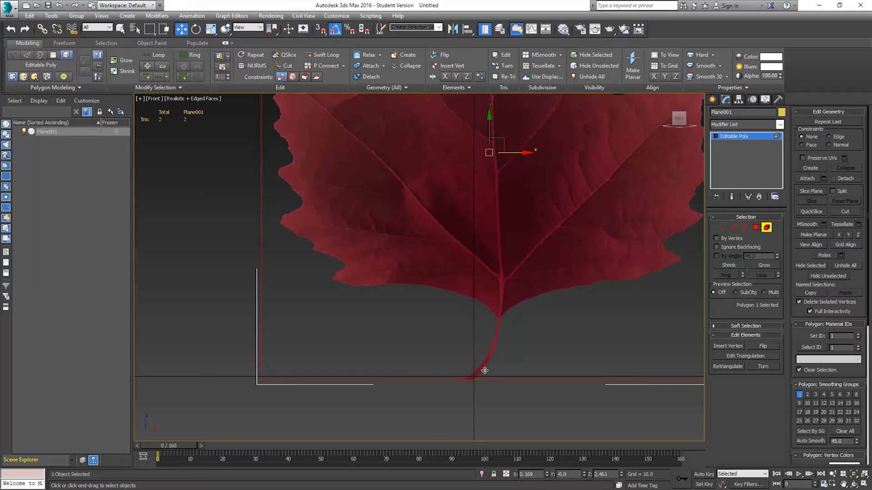
{"action": "left_click", "coordinate": [767, 227]}
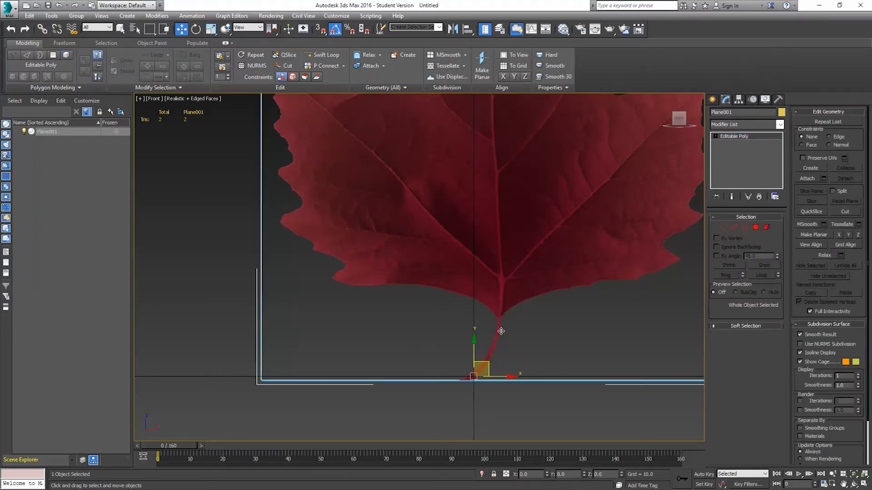
Rename the plane leaf_red_001.
{"action": "scroll", "coordinate": [502, 375], "scroll_direction": "up", "scroll_amount": 5}
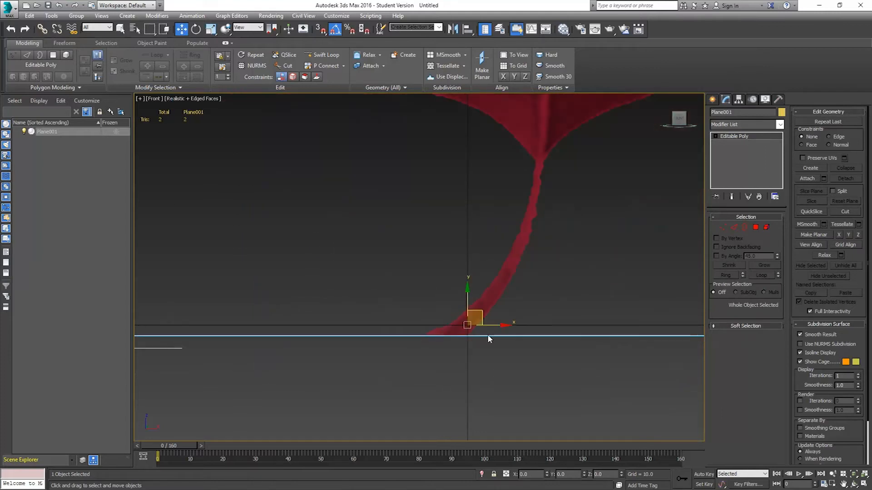
{"action": "double_click", "coordinate": [732, 114]}
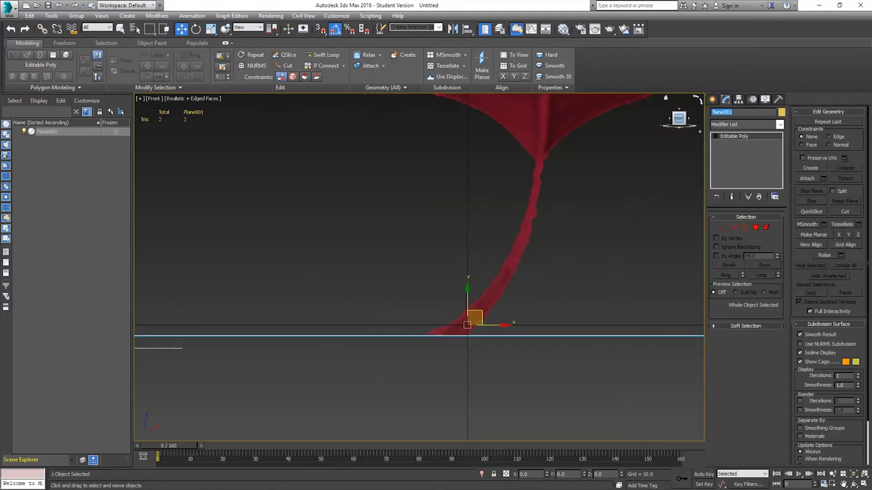
{"action": "key", "text": "BackSpace"}
{"action": "type", "text": "leaf_red_001"}
{"action": "key", "text": "Return"}
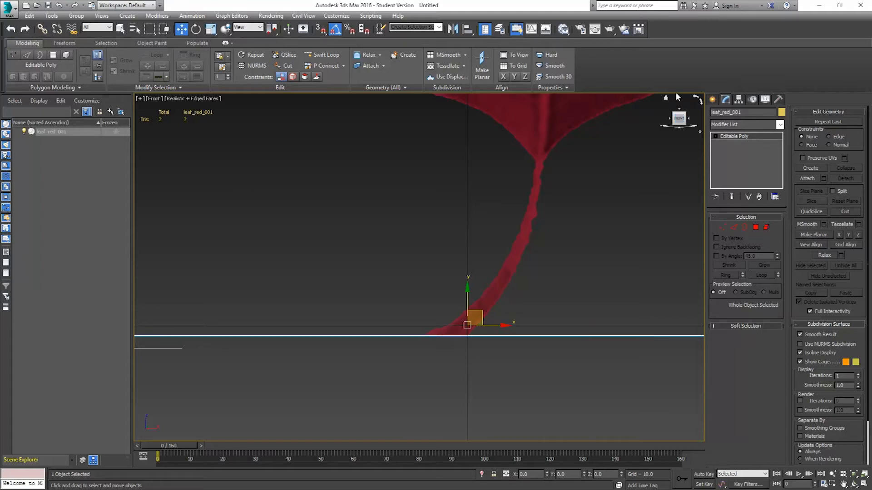
Clone the leaf plane to the right as a copy named leaf_orange_001.
{"action": "key", "text": "z"}
{"action": "scroll", "coordinate": [484, 304], "scroll_direction": "down", "scroll_amount": 5}
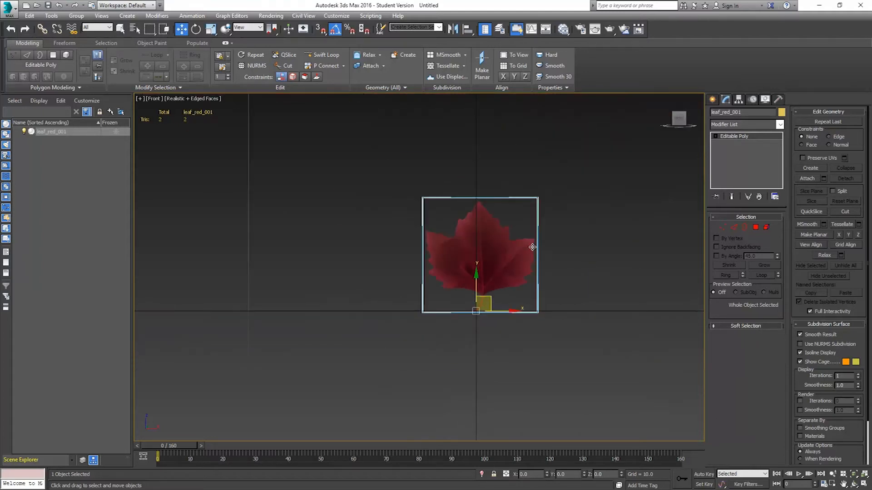
{"action": "left_click_drag", "start_coordinate": [452, 340], "coordinate": [588, 340], "text": "shift"}
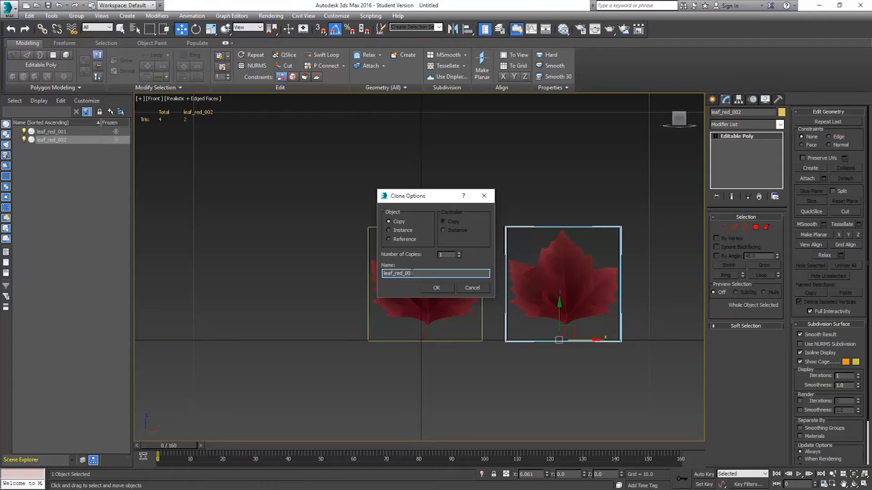
{"action": "type", "text": "or"}
{"action": "key", "text": "Return"}
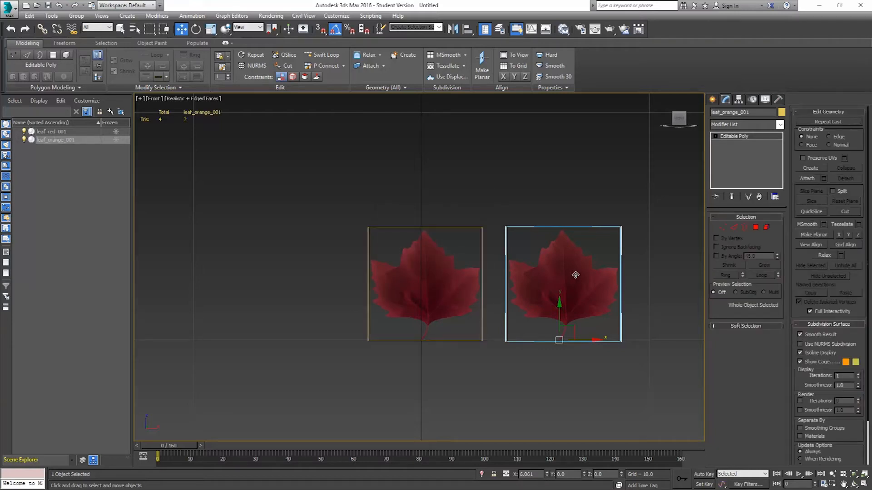
Assign the Leaf Orange material to the copied plane and show its map in the viewport.
{"action": "scroll", "coordinate": [477, 278], "scroll_direction": "down", "scroll_amount": 5}
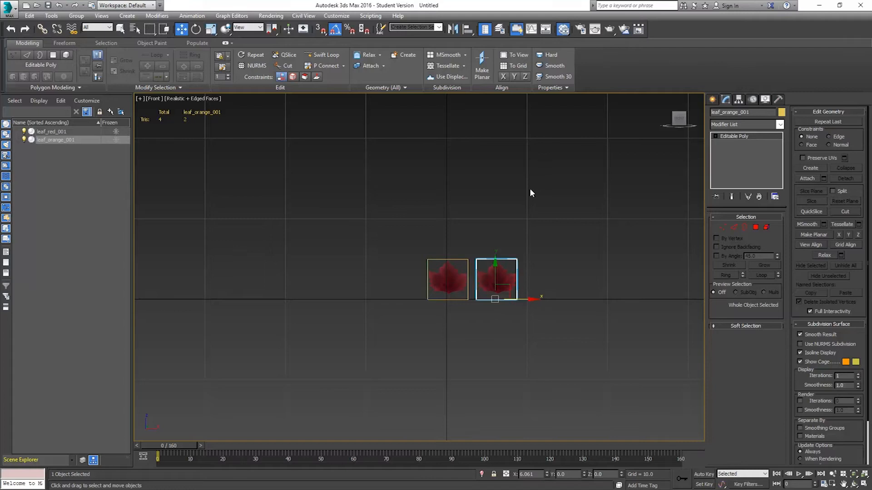
{"action": "key", "text": "m"}
{"action": "left_click_drag", "start_coordinate": [526, 102], "coordinate": [717, 48]}
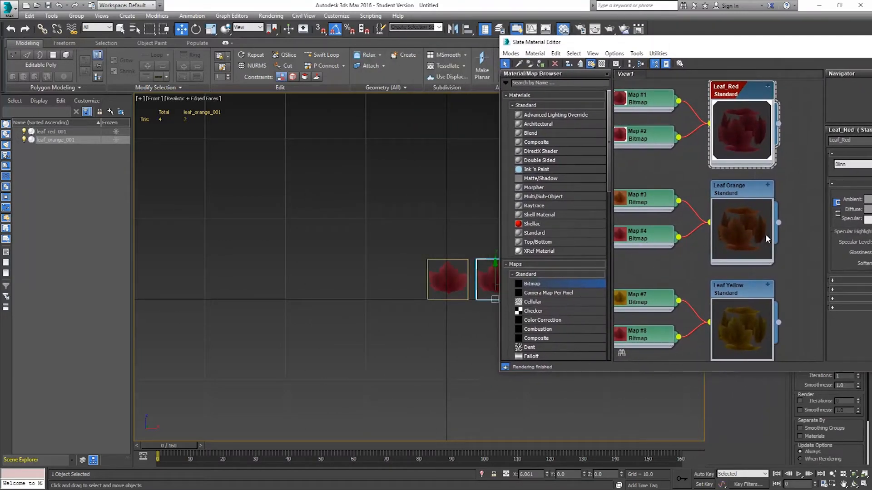
{"action": "middle_click_drag", "start_coordinate": [401, 312], "coordinate": [260, 328]}
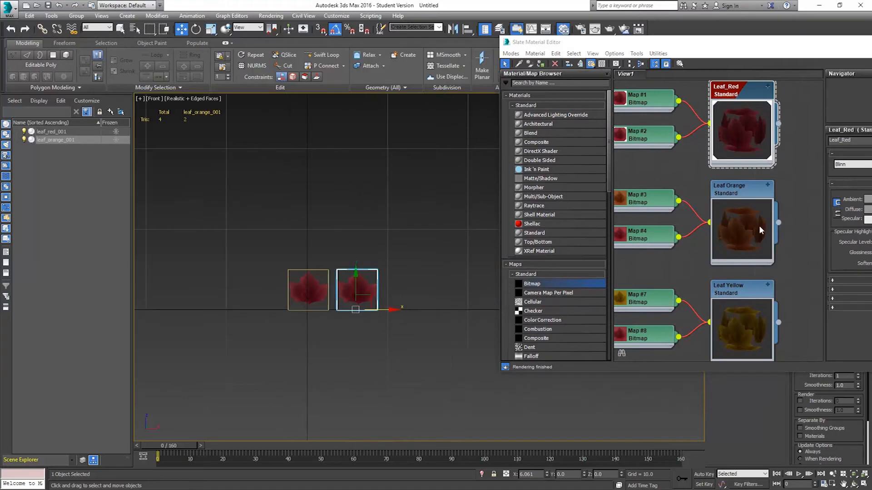
{"action": "left_click_drag", "start_coordinate": [778, 222], "coordinate": [361, 287]}
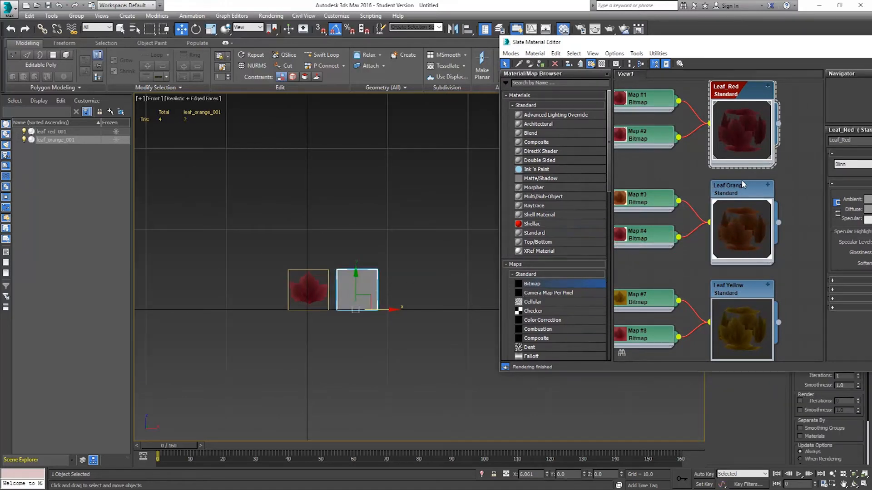
{"action": "left_click", "coordinate": [745, 193]}
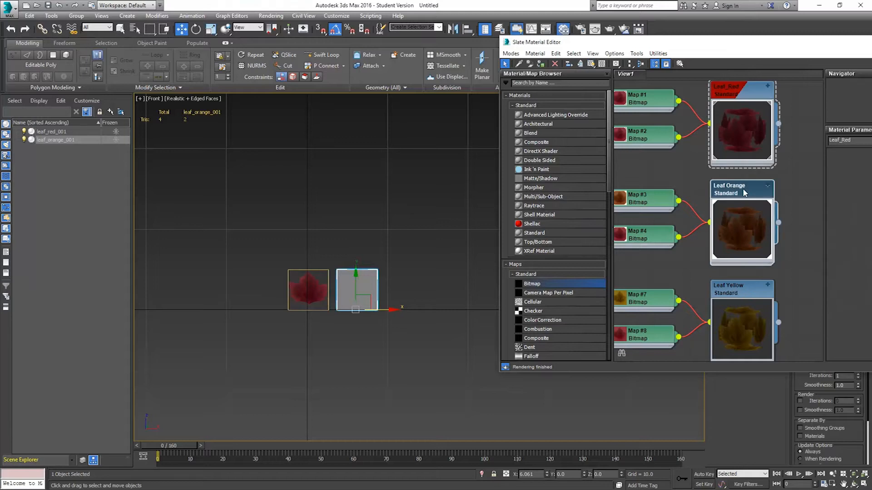
{"action": "left_click", "coordinate": [591, 63]}
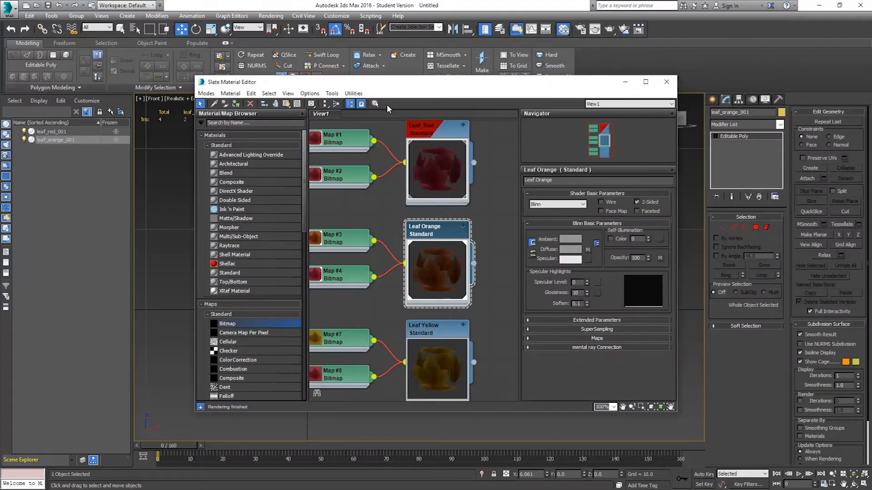
{"action": "left_click", "coordinate": [287, 104]}
{"action": "left_click_drag", "start_coordinate": [329, 86], "coordinate": [518, 71]}
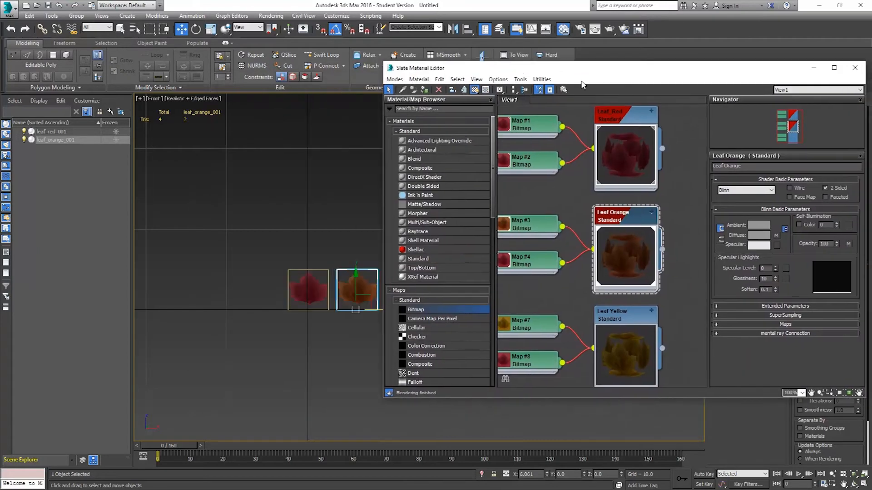
{"action": "left_click", "coordinate": [855, 68]}
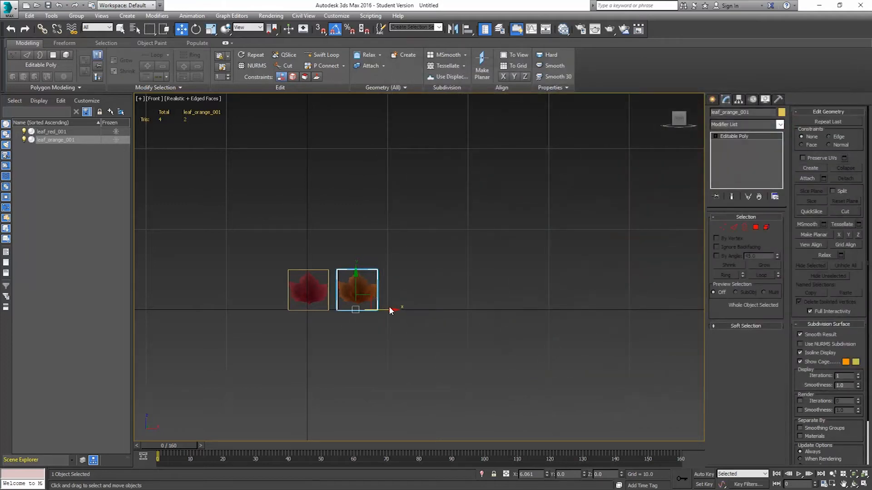
Clone the orange leaf plane to the right as a copy named leaf_yellow_001.
{"action": "left_click_drag", "start_coordinate": [390, 310], "coordinate": [435, 311], "text": "shift"}
{"action": "left_click", "coordinate": [429, 272]}
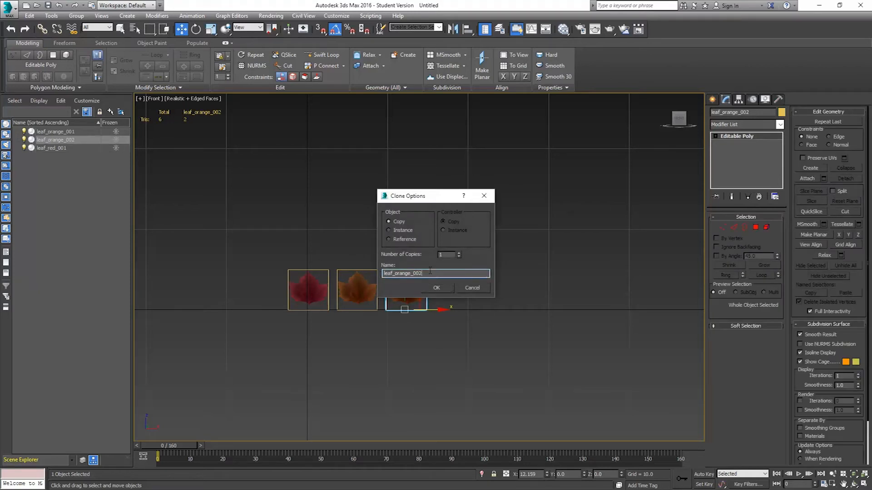
{"action": "left_click_drag", "start_coordinate": [412, 274], "coordinate": [399, 282]}
{"action": "type", "text": "yellow"}
{"action": "left_click", "coordinate": [445, 287]}
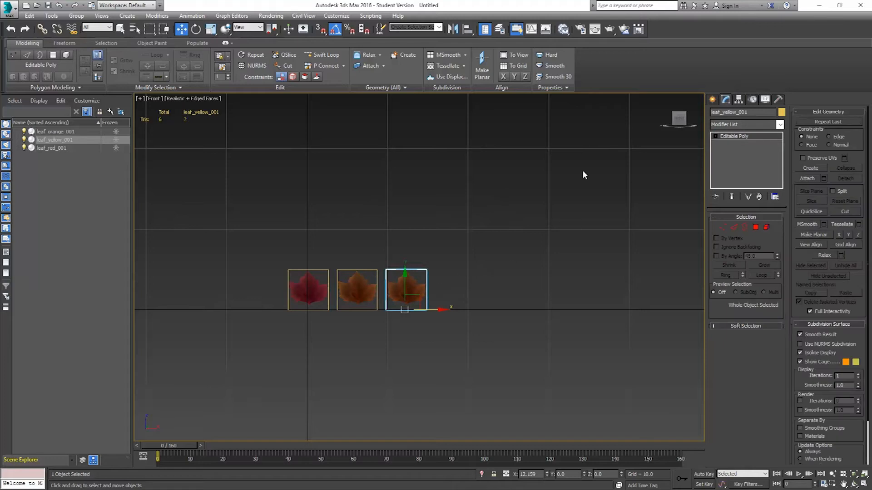
Assign the Leaf Yellow material to the third plane and show its map in the viewport.
{"action": "left_click", "coordinate": [563, 30]}
{"action": "middle_click_drag", "start_coordinate": [334, 276], "coordinate": [242, 279]}
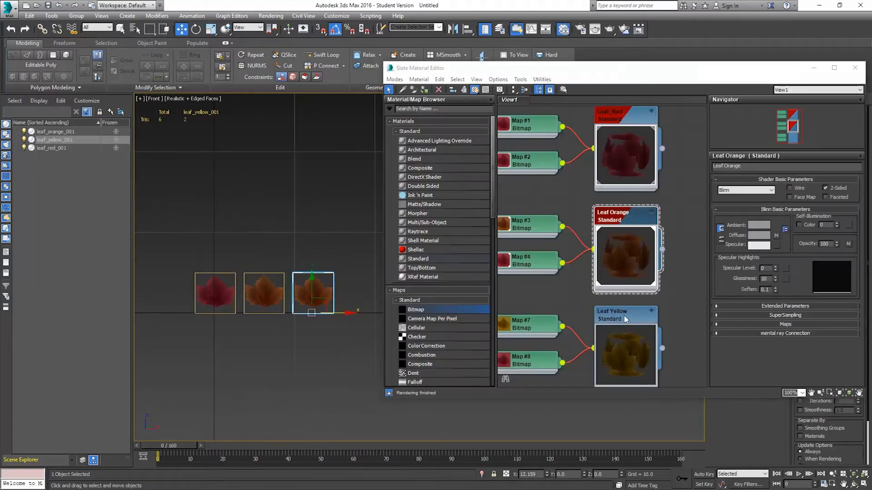
{"action": "double_click", "coordinate": [626, 317]}
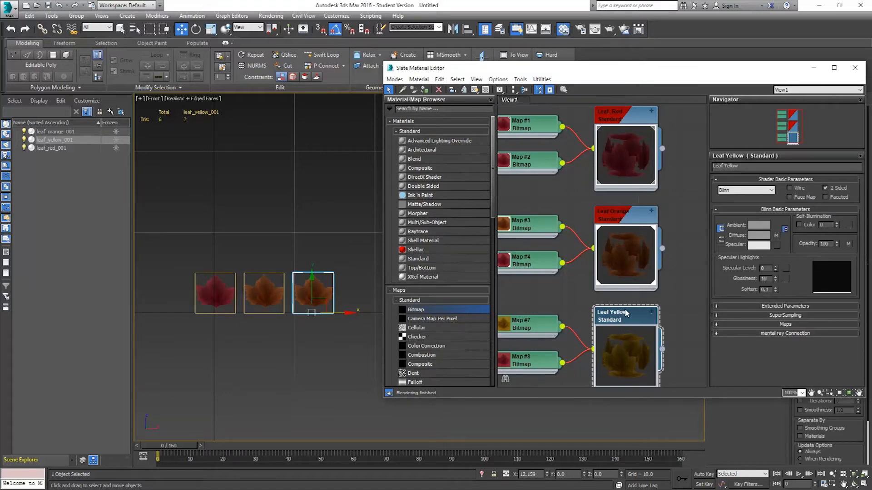
{"action": "left_click", "coordinate": [475, 89]}
{"action": "left_click_drag", "start_coordinate": [662, 350], "coordinate": [313, 293]}
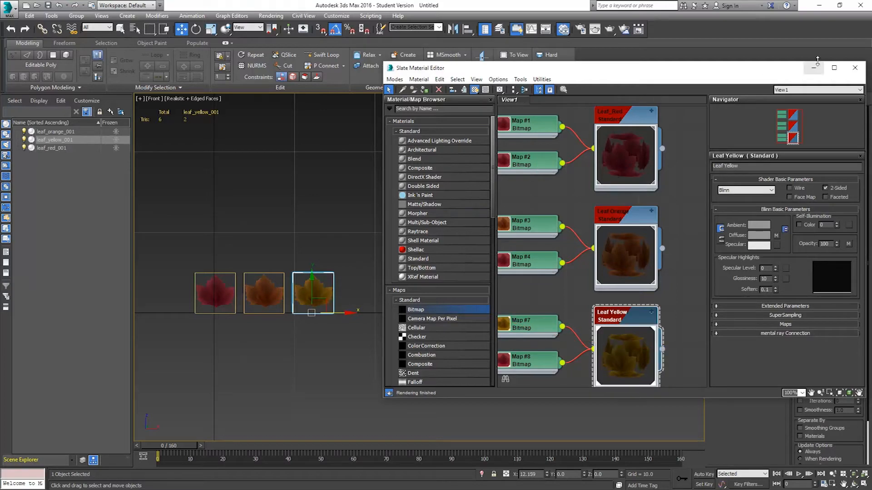
{"action": "left_click", "coordinate": [855, 68]}
{"action": "middle_click_drag", "start_coordinate": [443, 290], "coordinate": [293, 268]}
{"action": "key", "text": "p"}
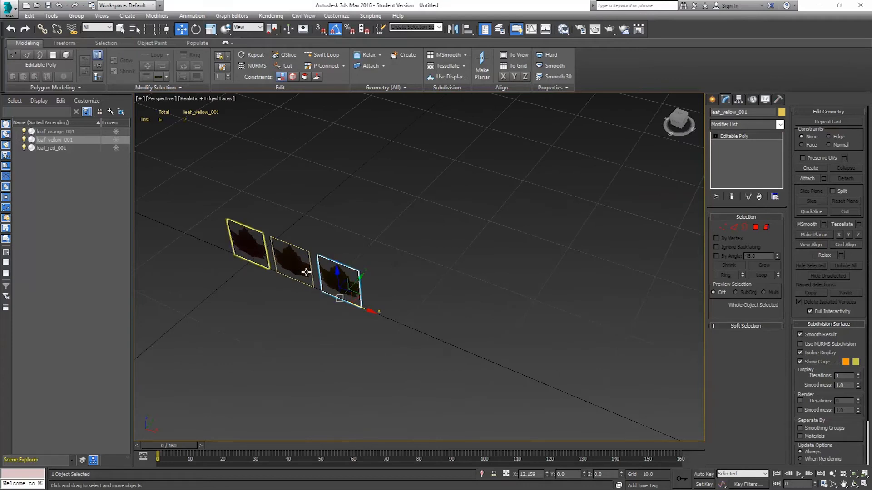
{"action": "middle_click_drag", "start_coordinate": [367, 296], "coordinate": [473, 263]}
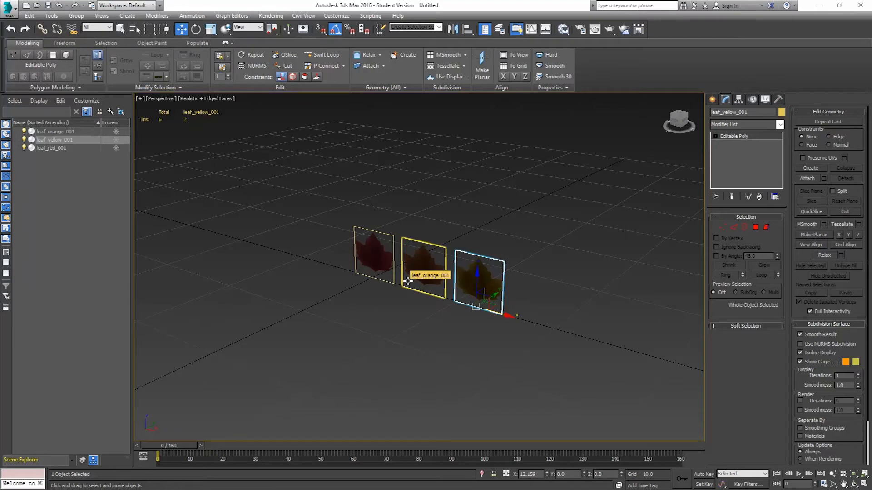
{"action": "left_click", "coordinate": [153, 43]}
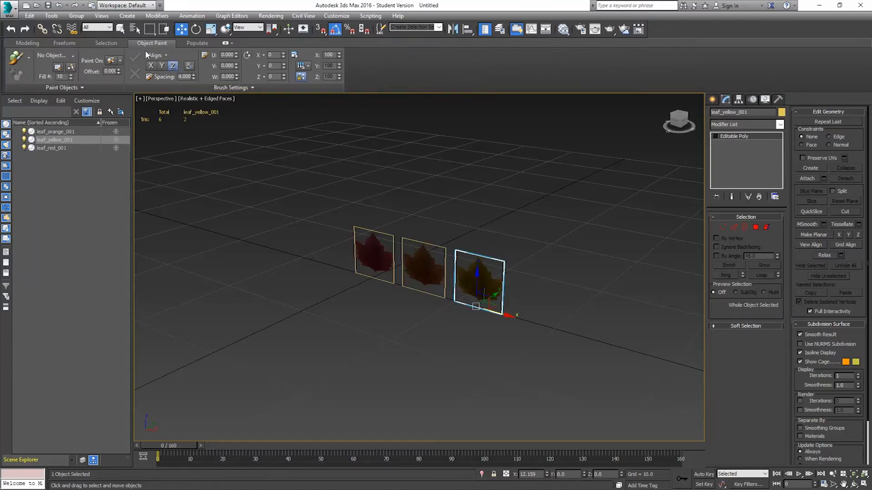
{"action": "left_click", "coordinate": [26, 43]}
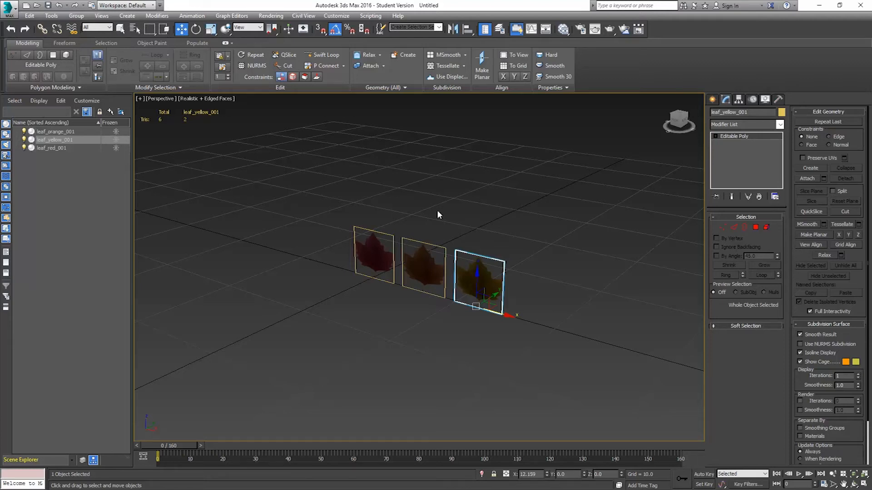
Select all three leaf planes in the perspective view.
{"action": "left_click", "coordinate": [369, 253]}
{"action": "left_click", "coordinate": [423, 265], "text": "ctrl"}
{"action": "left_click", "coordinate": [481, 279], "text": "ctrl"}
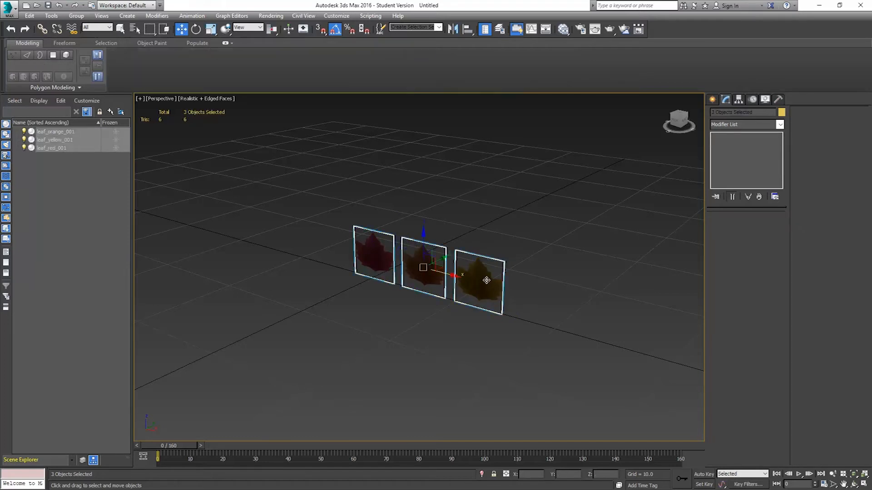
{"action": "middle_click_drag", "start_coordinate": [510, 259], "coordinate": [482, 277], "text": "alt"}
{"action": "left_click_drag", "start_coordinate": [445, 258], "coordinate": [600, 246]}
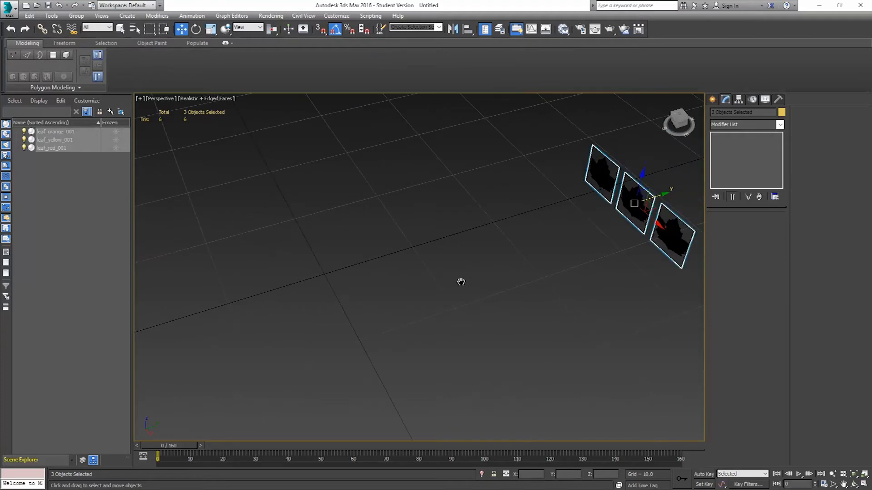
{"action": "middle_click_drag", "start_coordinate": [532, 248], "coordinate": [494, 256], "text": "alt"}
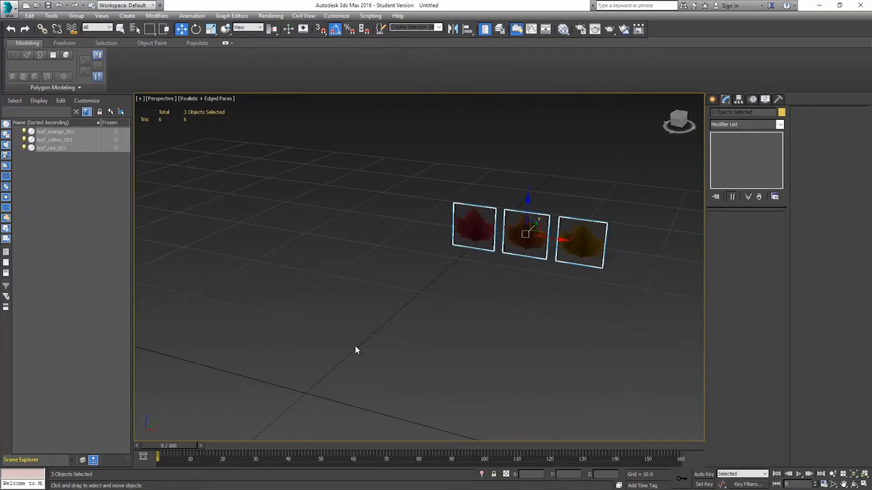
Duplicate the Leaf Yellow material node in the Slate Material Editor and rename the copy Small Branch.
{"action": "left_click", "coordinate": [563, 29]}
{"action": "middle_click_drag", "start_coordinate": [655, 190], "coordinate": [653, 144]}
{"action": "middle_click_drag", "start_coordinate": [645, 256], "coordinate": [672, 190]}
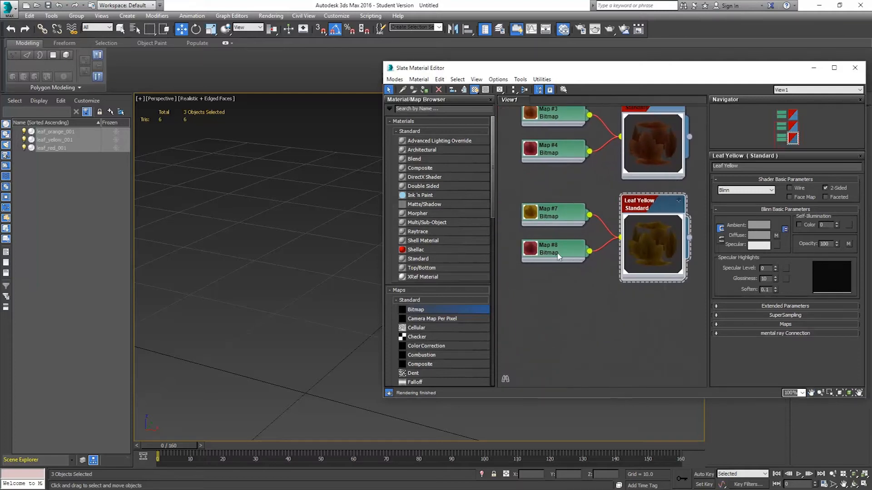
{"action": "middle_click_drag", "start_coordinate": [603, 242], "coordinate": [601, 202]}
{"action": "left_click_drag", "start_coordinate": [511, 149], "coordinate": [697, 263]}
{"action": "left_click_drag", "start_coordinate": [648, 165], "coordinate": [646, 267], "text": "shift"}
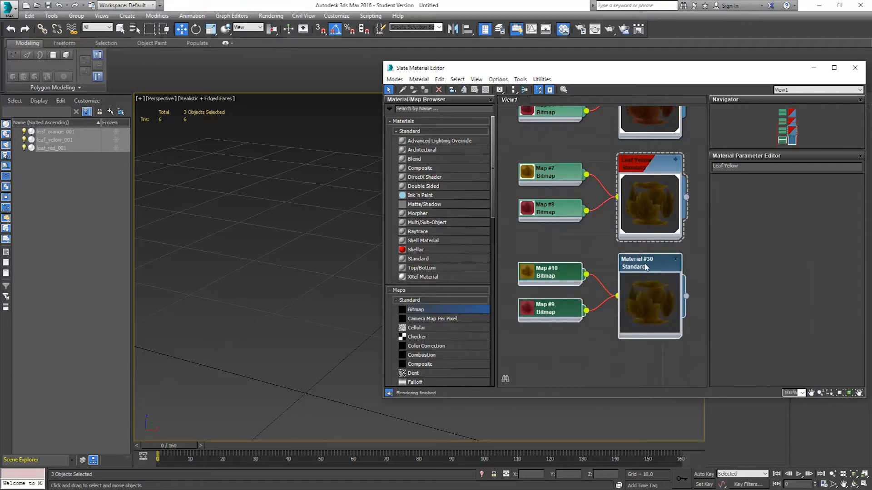
{"action": "double_click", "coordinate": [645, 267]}
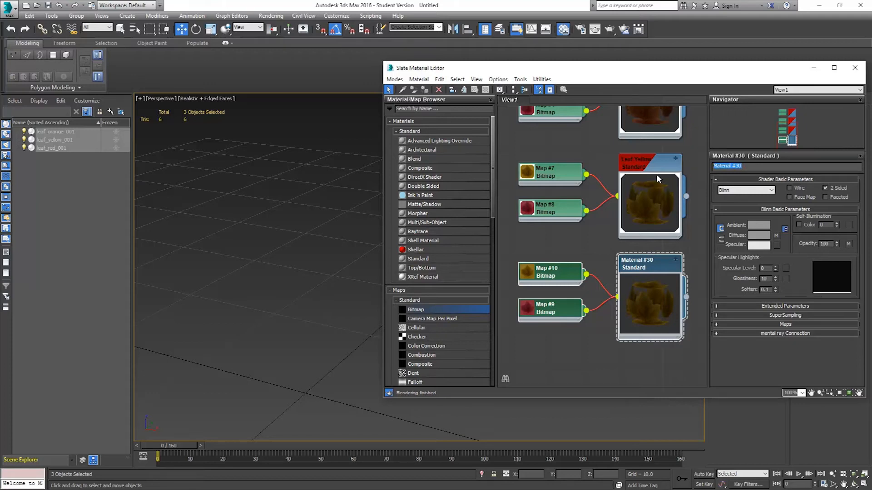
{"action": "type", "text": "sma"}
{"action": "key", "text": "BackSpace"}
{"action": "key", "text": "Return"}
Replace the Small Branch diffuse bitmap with tree_branch_NoColor.tga.
{"action": "double_click", "coordinate": [545, 277]}
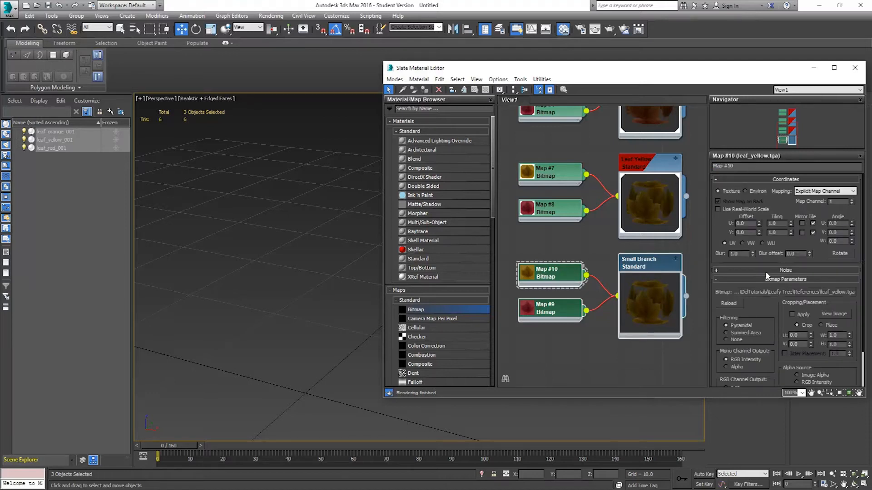
{"action": "left_click", "coordinate": [771, 292]}
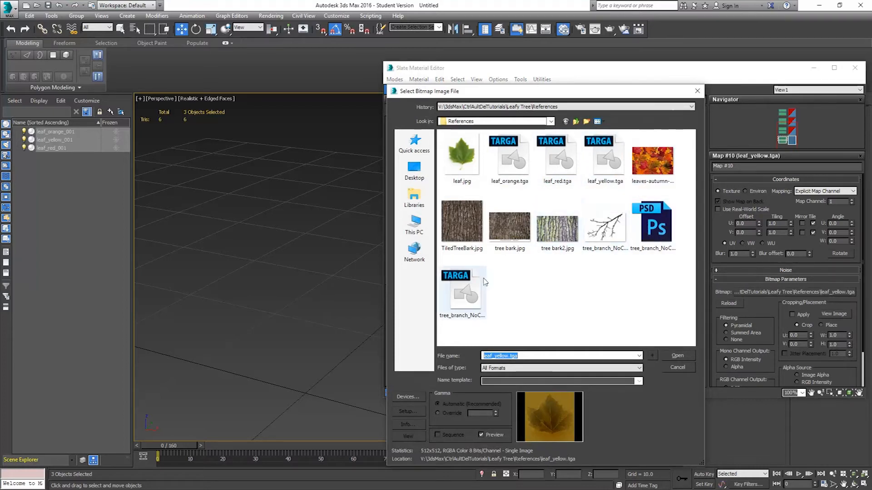
{"action": "double_click", "coordinate": [473, 297]}
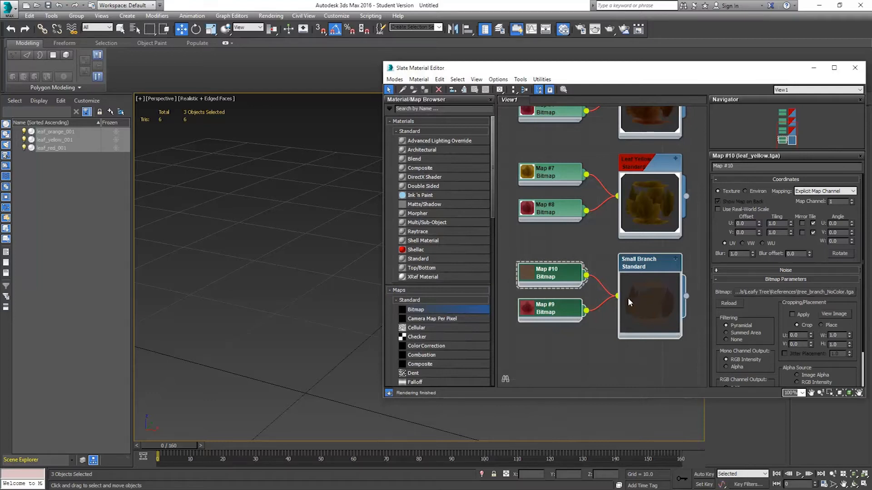
Replace the Small Branch opacity bitmap with tree_branch_NoColor.tga and close the material editor.
{"action": "double_click", "coordinate": [551, 313]}
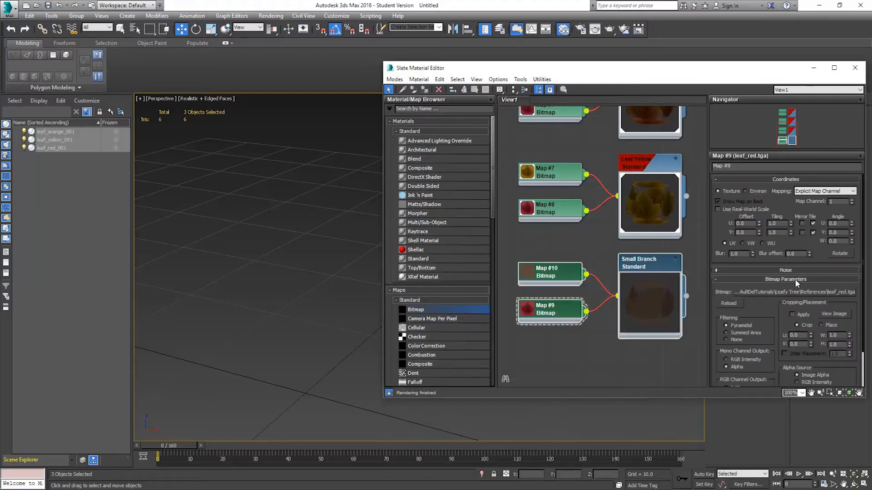
{"action": "left_click", "coordinate": [796, 291]}
{"action": "left_click", "coordinate": [467, 293]}
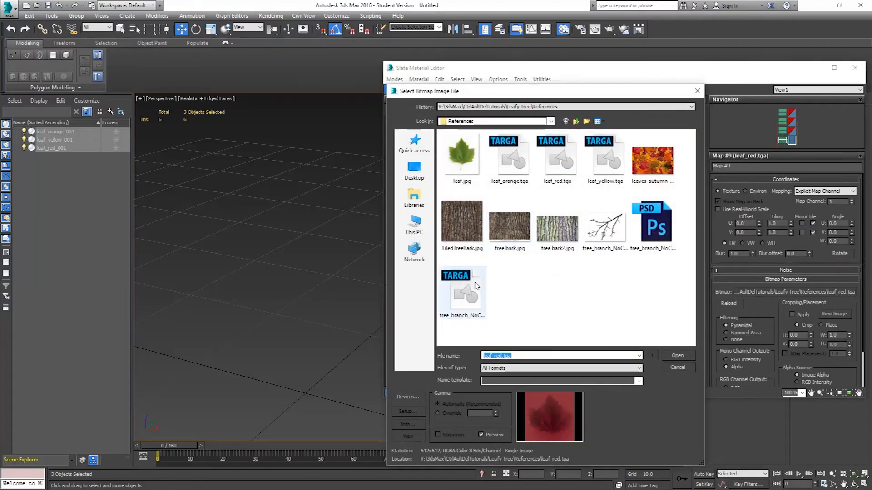
{"action": "double_click", "coordinate": [467, 293]}
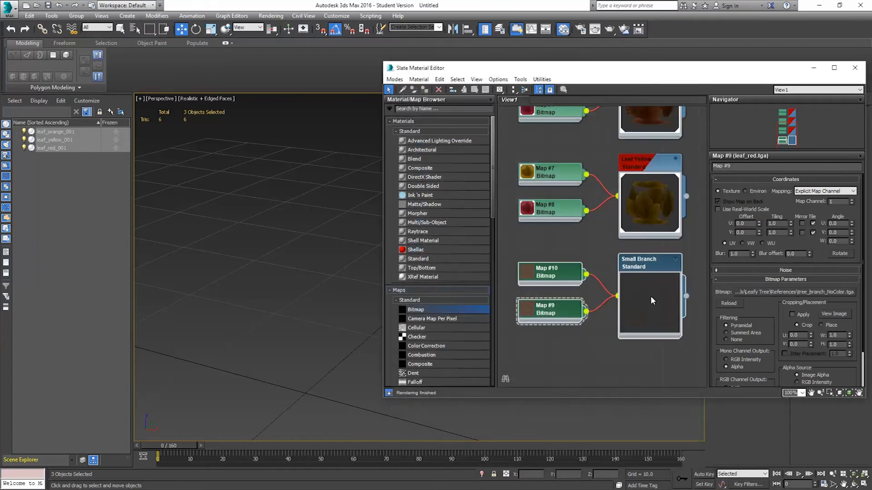
{"action": "left_click_drag", "start_coordinate": [815, 74], "coordinate": [733, 100]}
{"action": "left_click", "coordinate": [733, 94]}
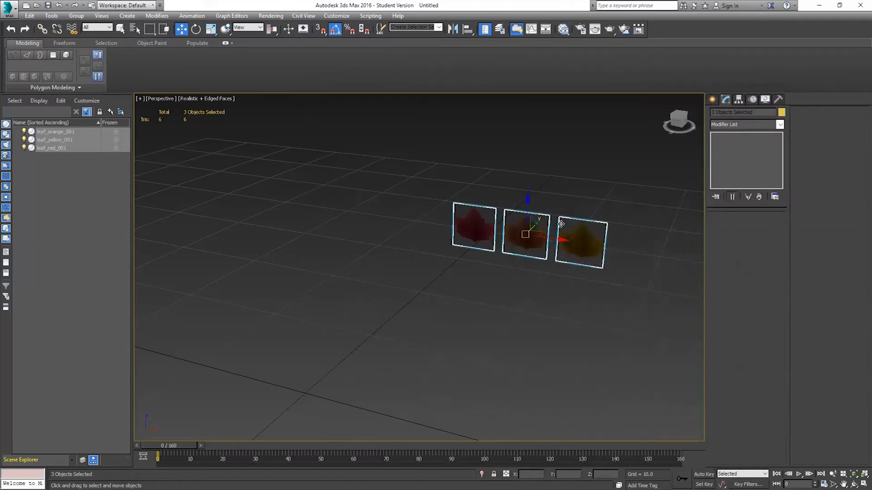
Clone the yellow leaf plane to the right as a copy named small_tree_branch_001.
{"action": "middle_click_drag", "start_coordinate": [534, 247], "coordinate": [550, 234], "text": "alt"}
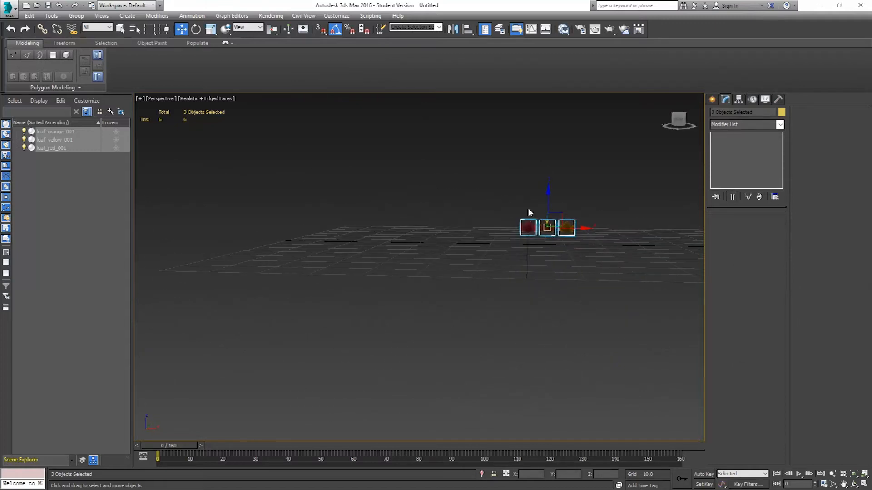
{"action": "scroll", "coordinate": [587, 220], "scroll_direction": "up", "scroll_amount": 5}
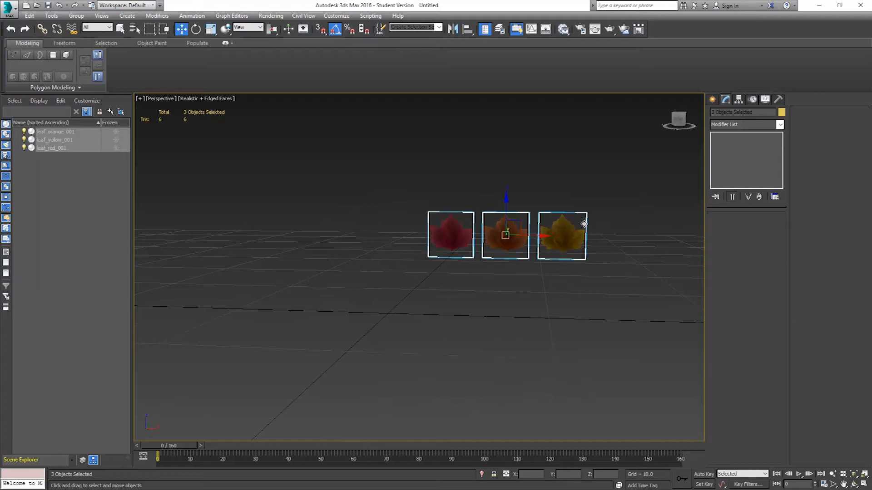
{"action": "left_click", "coordinate": [568, 231]}
{"action": "middle_click_drag", "start_coordinate": [617, 241], "coordinate": [581, 257]}
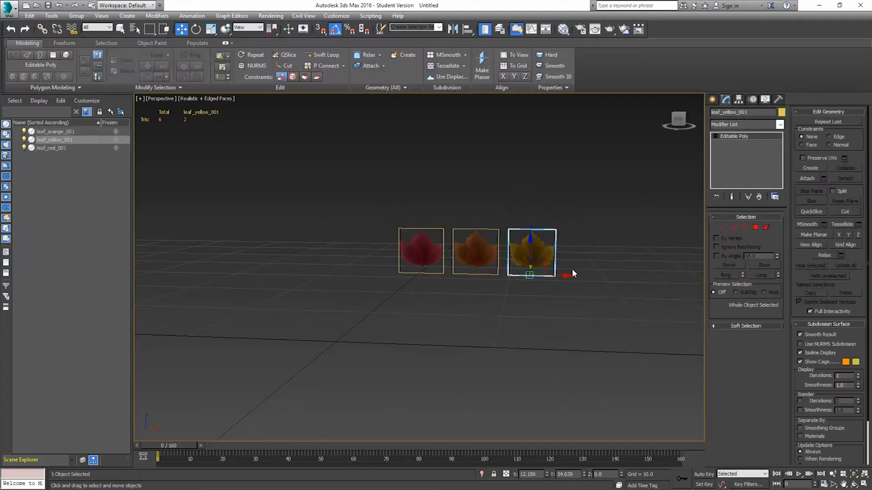
{"action": "mouse_move", "coordinate": [572, 273]}
{"action": "left_mouse_down", "text": "shift"}
{"action": "mouse_move", "coordinate": [663, 268]}
{"action": "mouse_move", "coordinate": [628, 273]}
{"action": "left_mouse_up", "text": "shift"}
{"action": "left_click", "coordinate": [426, 271]}
{"action": "double_click", "coordinate": [426, 272]}
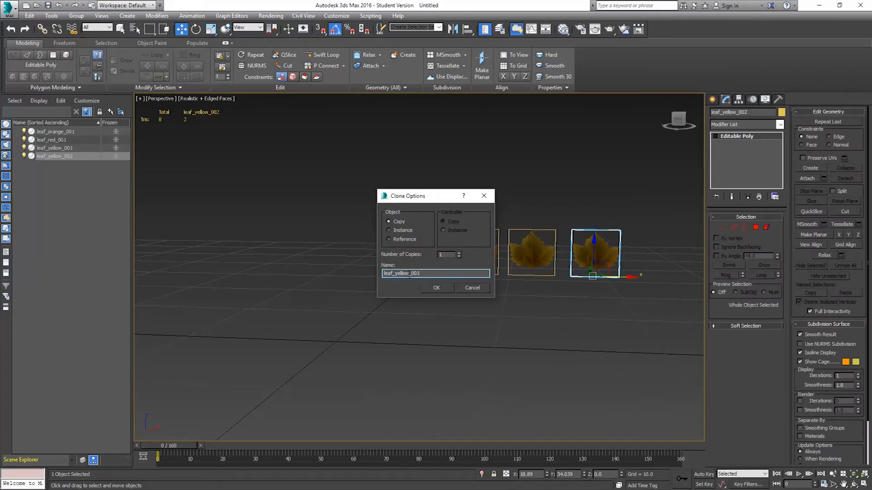
{"action": "left_click_drag", "start_coordinate": [410, 274], "coordinate": [329, 286]}
{"action": "type", "text": "tr"}
{"action": "key", "text": "Return"}
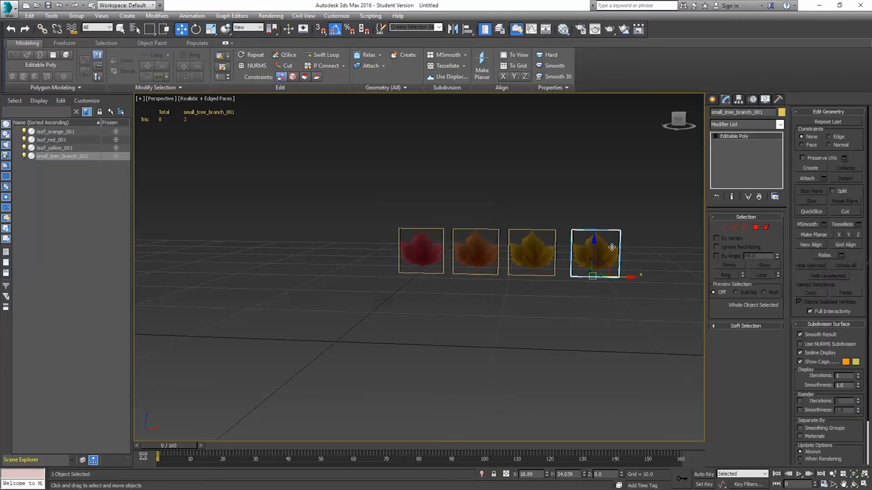
Assign the Small Branch material to the new plane and show its map in the viewport.
{"action": "middle_click_drag", "start_coordinate": [611, 247], "coordinate": [557, 273]}
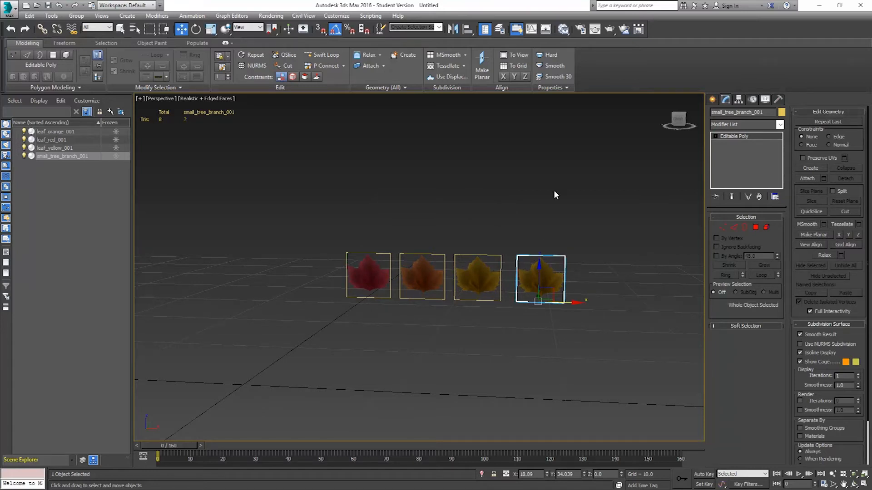
{"action": "left_click", "coordinate": [563, 29]}
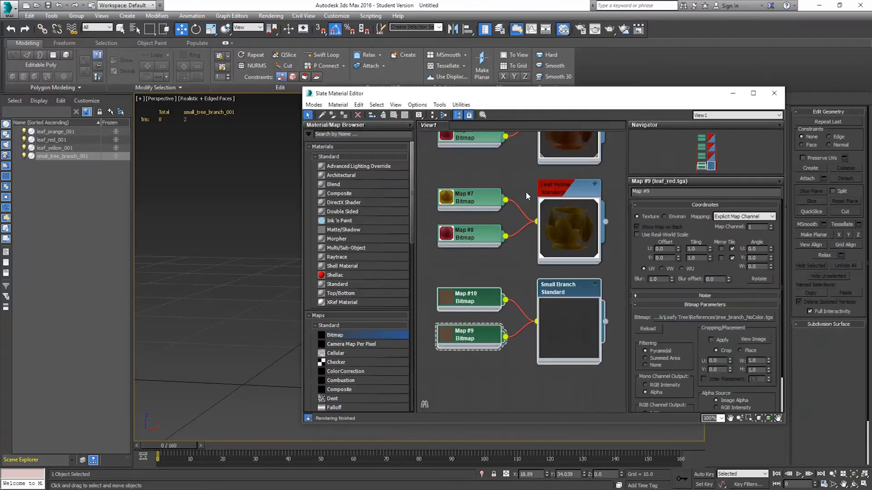
{"action": "double_click", "coordinate": [556, 287]}
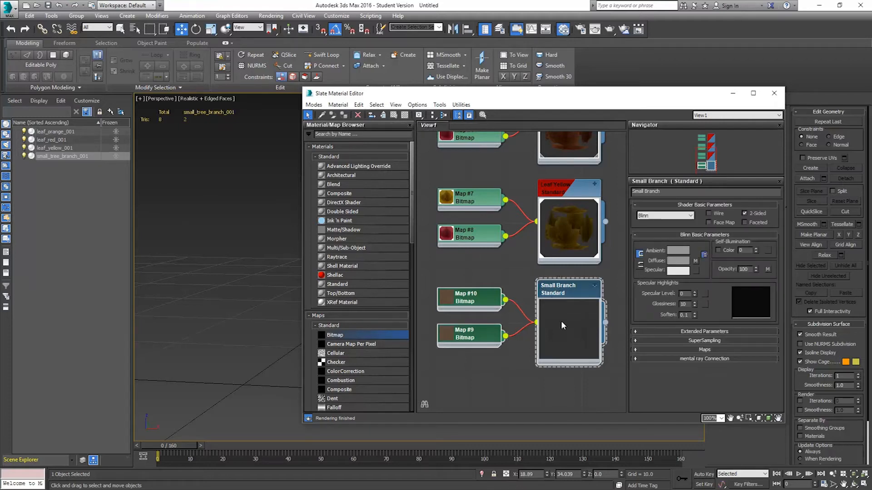
{"action": "left_click", "coordinate": [534, 358]}
{"action": "left_click", "coordinate": [550, 288]}
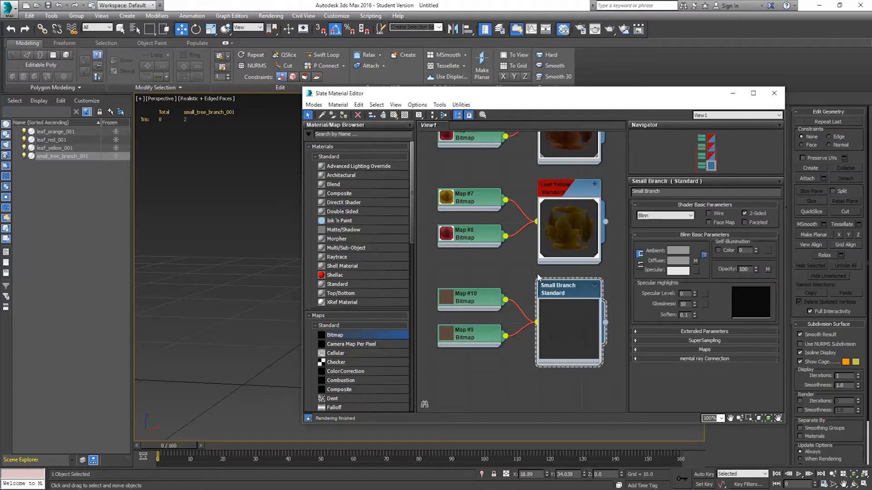
{"action": "left_click_drag", "start_coordinate": [399, 98], "coordinate": [645, 74]}
{"action": "middle_click_drag", "start_coordinate": [484, 275], "coordinate": [362, 276]}
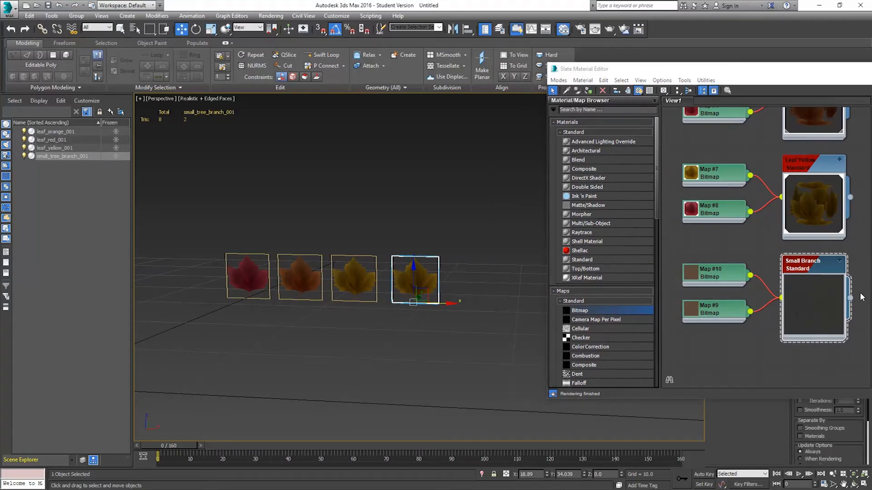
{"action": "left_click_drag", "start_coordinate": [850, 298], "coordinate": [422, 286]}
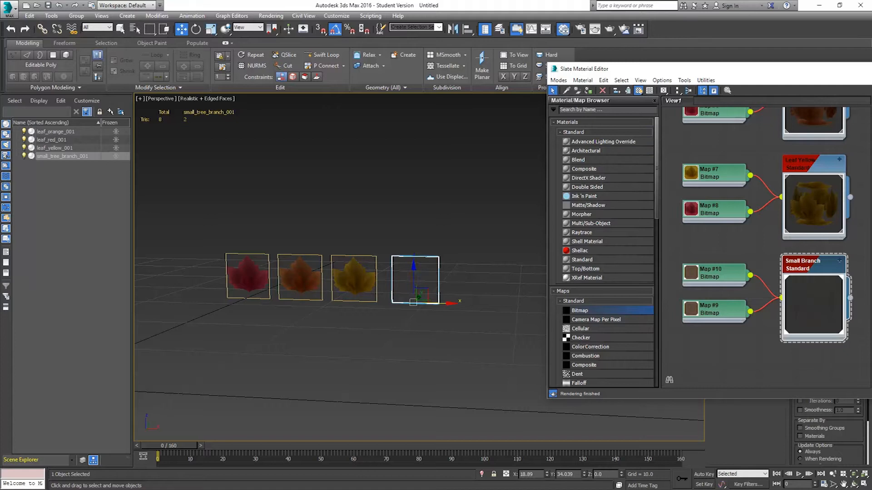
{"action": "key", "text": "m"}
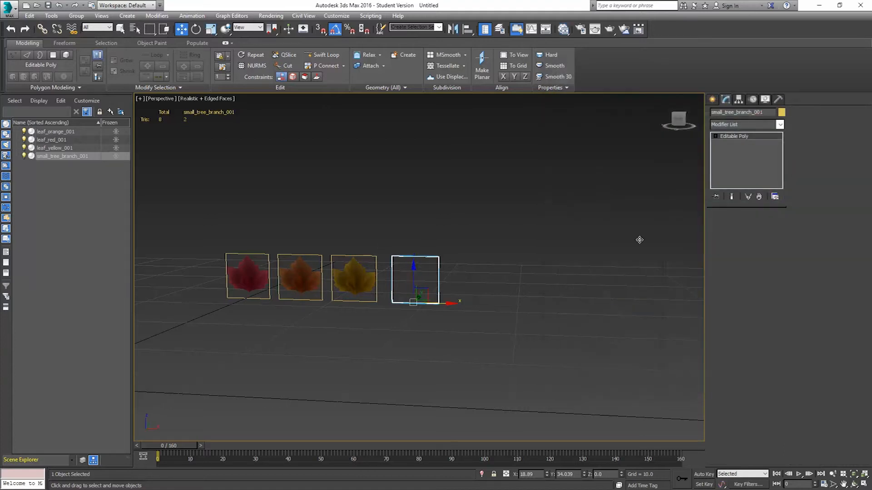
Scale up the branch plane's element at element level.
{"action": "left_click", "coordinate": [766, 227]}
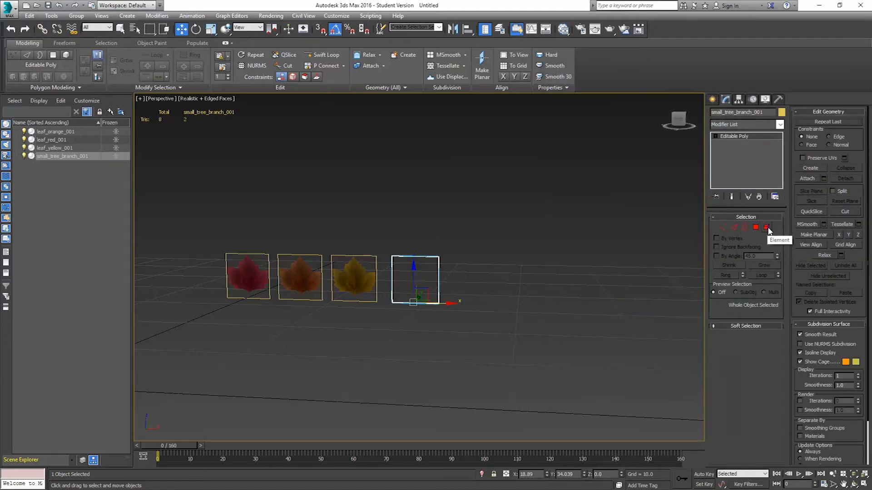
{"action": "left_click", "coordinate": [437, 282]}
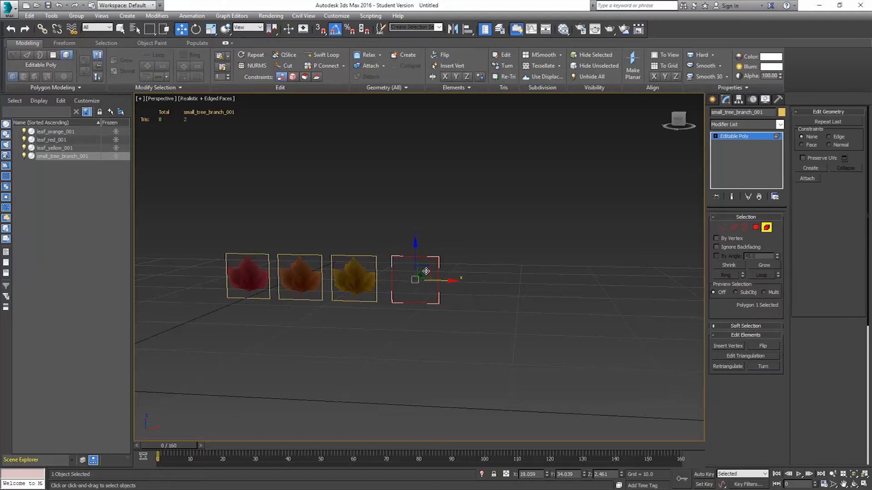
{"action": "left_click", "coordinate": [211, 28]}
{"action": "left_click_drag", "start_coordinate": [458, 278], "coordinate": [592, 298]}
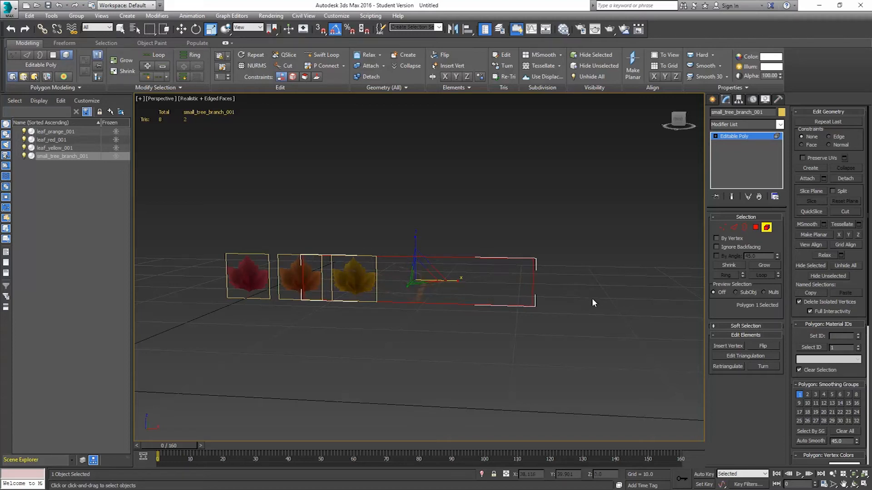
Move the branch plane's top vertices upward to make the plane taller, then exit vertex level.
{"action": "left_click", "coordinate": [723, 227]}
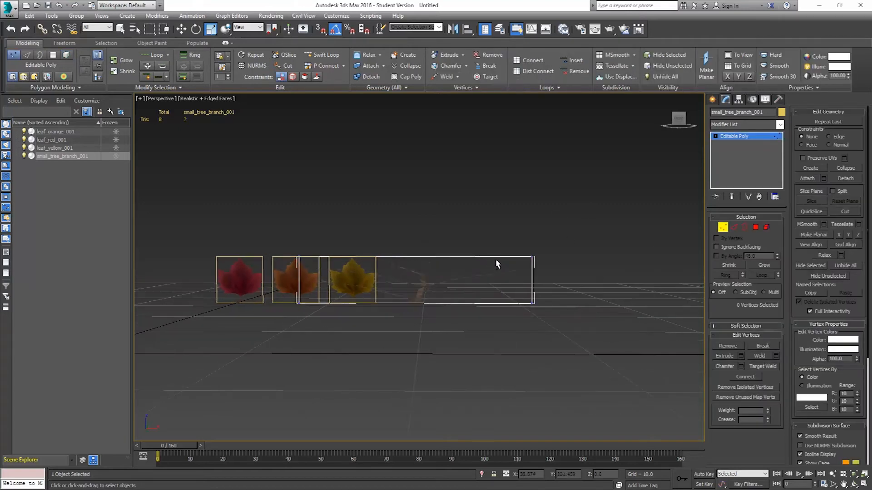
{"action": "left_click_drag", "start_coordinate": [569, 211], "coordinate": [284, 279]}
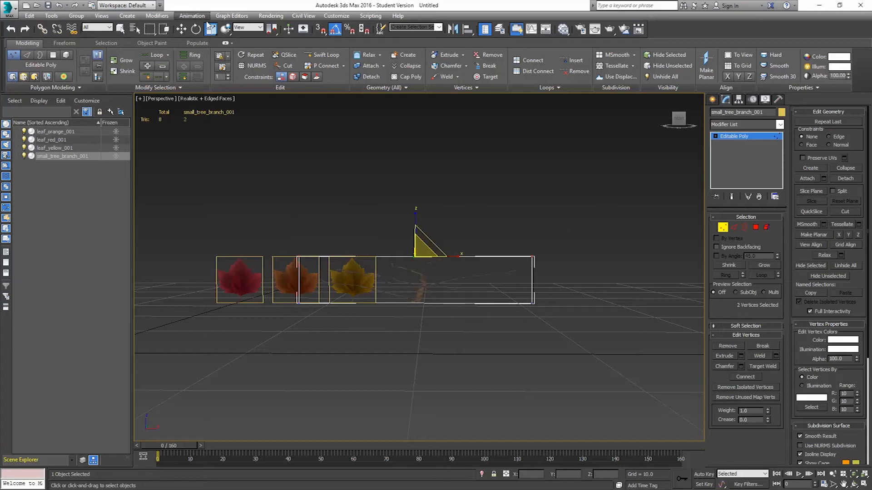
{"action": "left_click", "coordinate": [181, 29]}
{"action": "left_click_drag", "start_coordinate": [415, 227], "coordinate": [410, 39]}
{"action": "scroll", "coordinate": [467, 233], "scroll_direction": "down", "scroll_amount": 5}
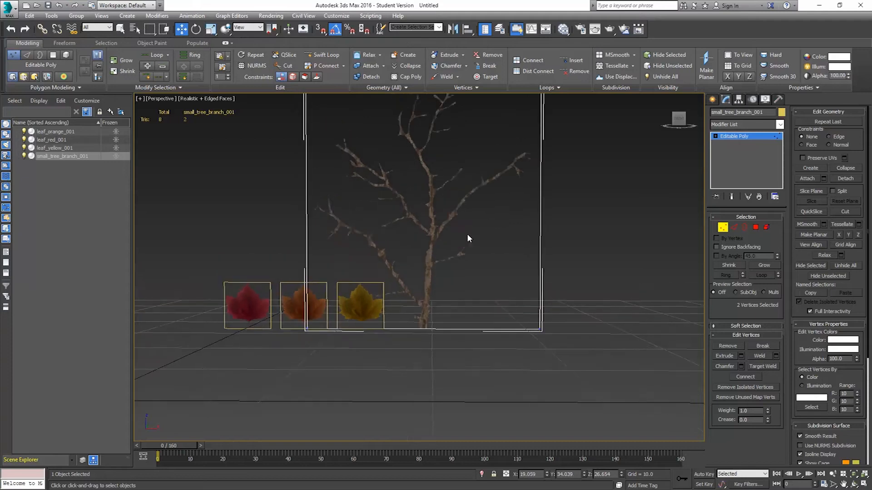
{"action": "left_click_drag", "start_coordinate": [446, 131], "coordinate": [446, 107]}
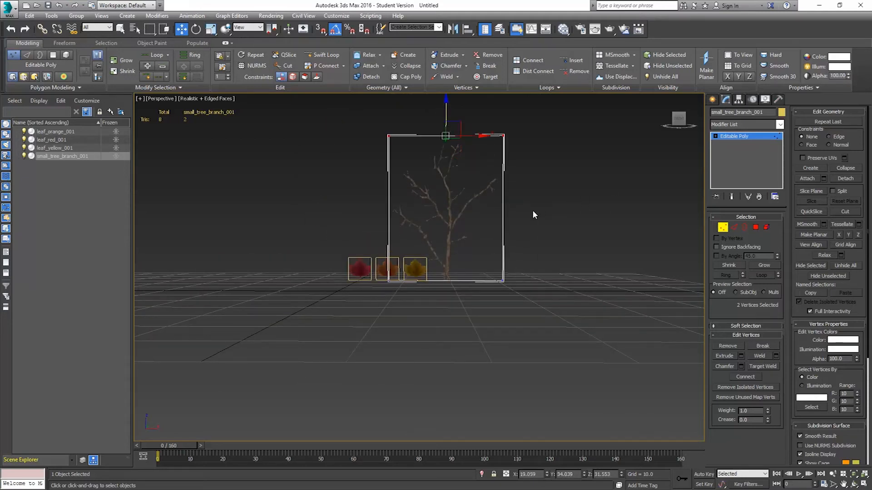
{"action": "middle_click_drag", "start_coordinate": [452, 191], "coordinate": [485, 251]}
{"action": "left_click", "coordinate": [725, 229]}
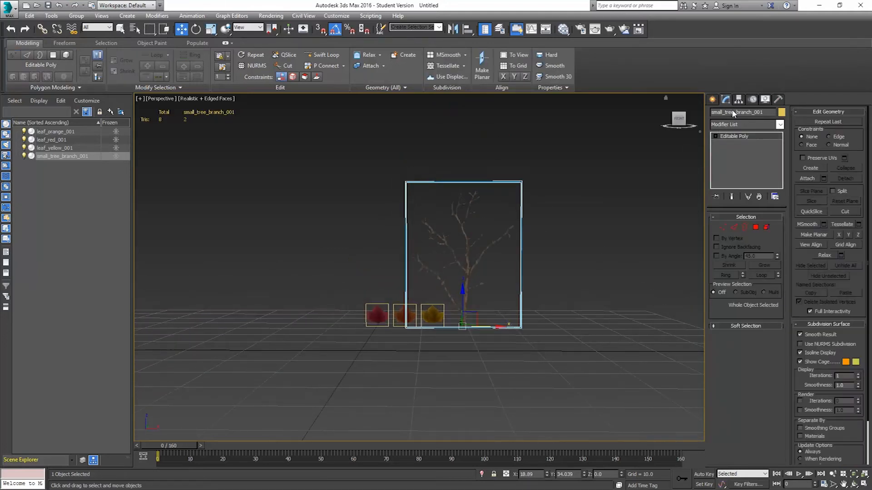
Rename the branch plane as small_branch_A_001.
{"action": "middle_click_drag", "start_coordinate": [647, 216], "coordinate": [569, 252], "text": "alt"}
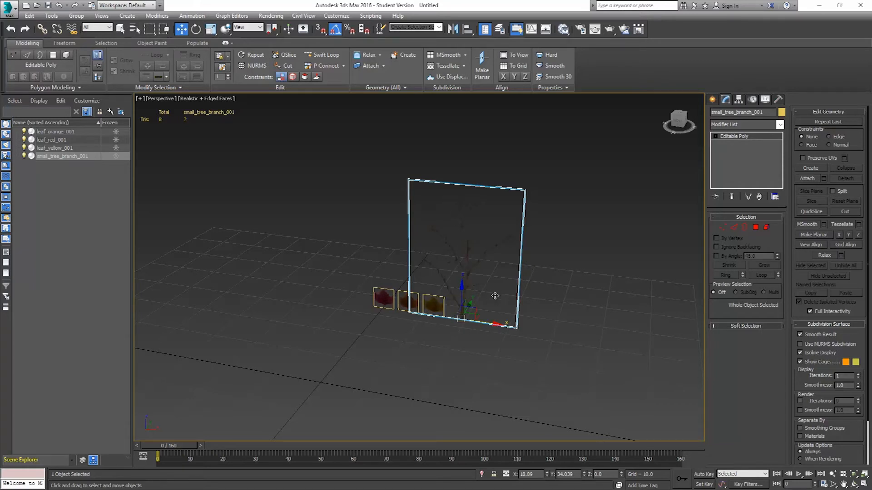
{"action": "left_click_drag", "start_coordinate": [491, 323], "coordinate": [562, 334]}
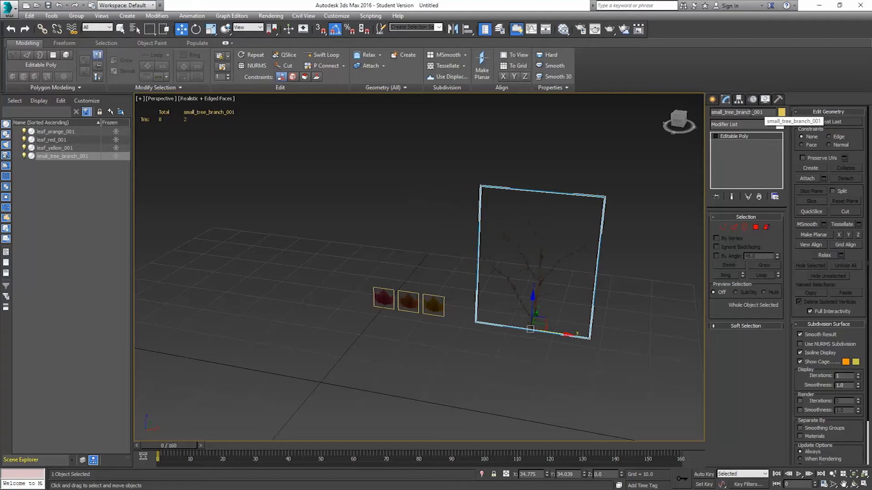
{"action": "key", "text": "BackSpace"}
{"action": "key", "text": "BackSpace"}
{"action": "key", "text": "BackSpace"}
{"action": "key", "text": "BackSpace"}
{"action": "key", "text": "BackSpace"}
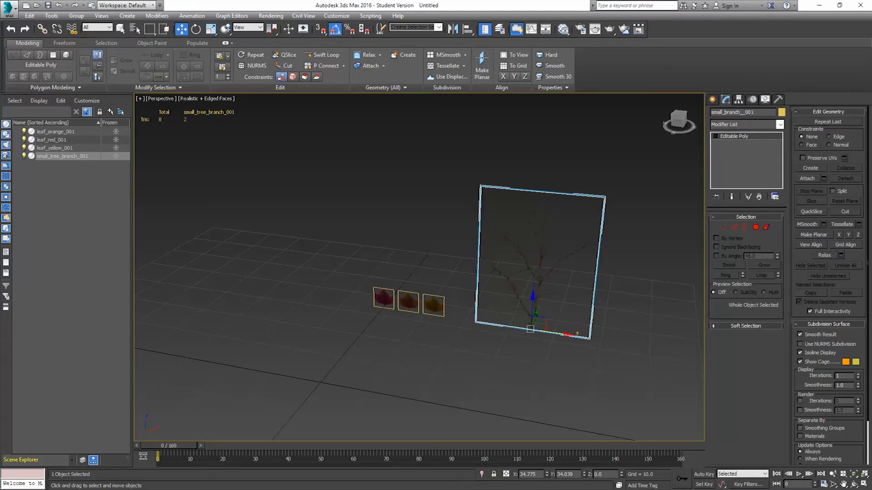
{"action": "key", "text": "Return"}
Clone the branch plane to the right as a copy named small_branch_A_002.
{"action": "middle_click_drag", "start_coordinate": [508, 287], "coordinate": [470, 285]}
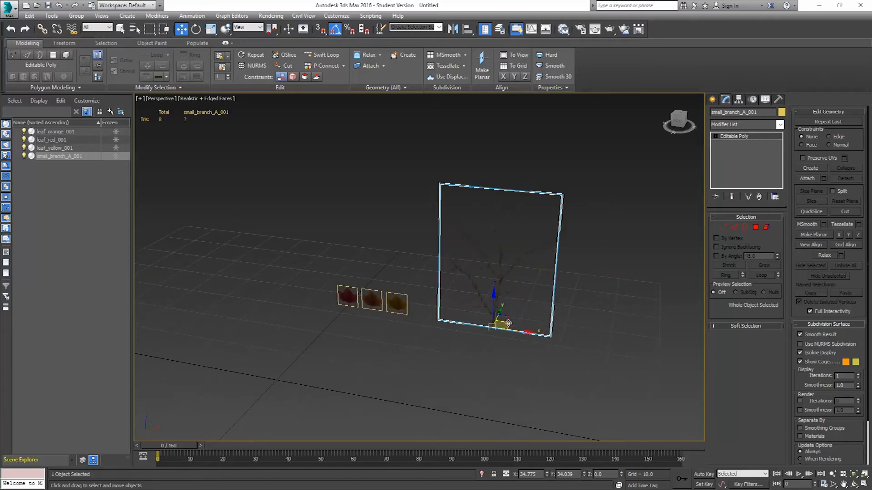
{"action": "left_click_drag", "start_coordinate": [522, 334], "coordinate": [656, 334], "text": "shift"}
{"action": "left_click", "coordinate": [436, 288]}
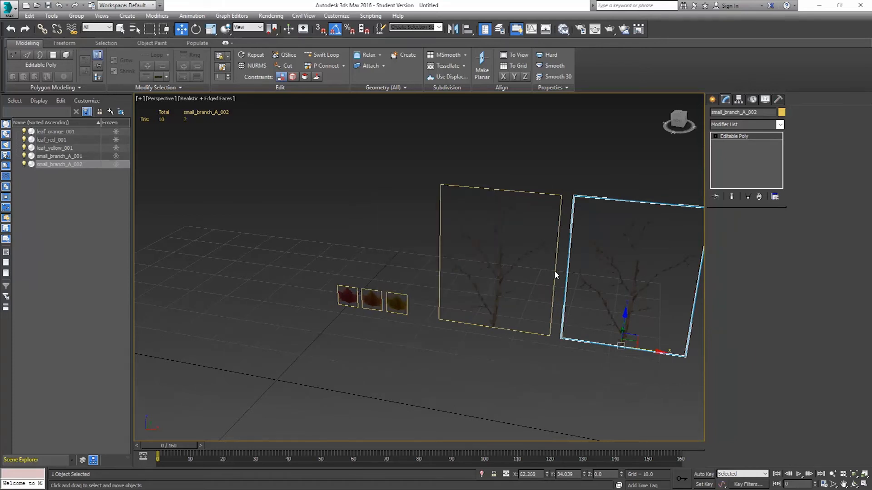
Move the second branch plane's top vertices upward to make the plane taller.
{"action": "middle_click_drag", "start_coordinate": [477, 274], "coordinate": [409, 274]}
{"action": "scroll", "coordinate": [597, 249], "scroll_direction": "up", "scroll_amount": 3}
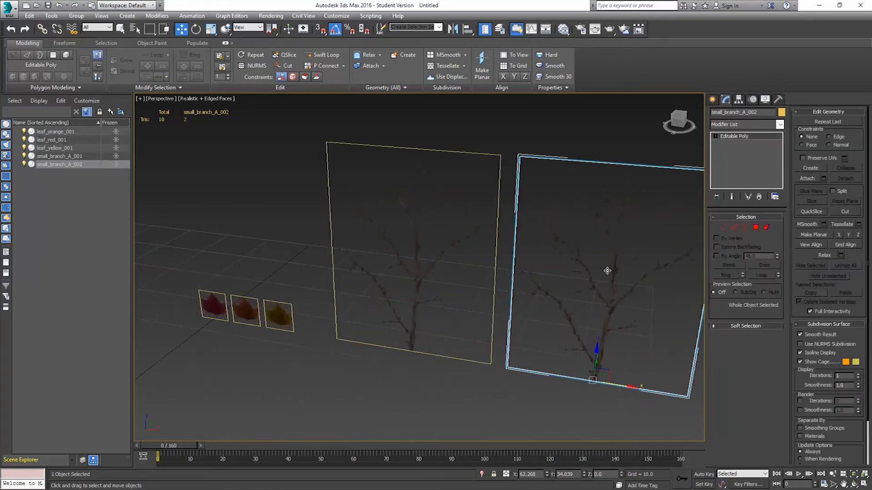
{"action": "scroll", "coordinate": [524, 283], "scroll_direction": "down", "scroll_amount": 5}
{"action": "left_click", "coordinate": [723, 226]}
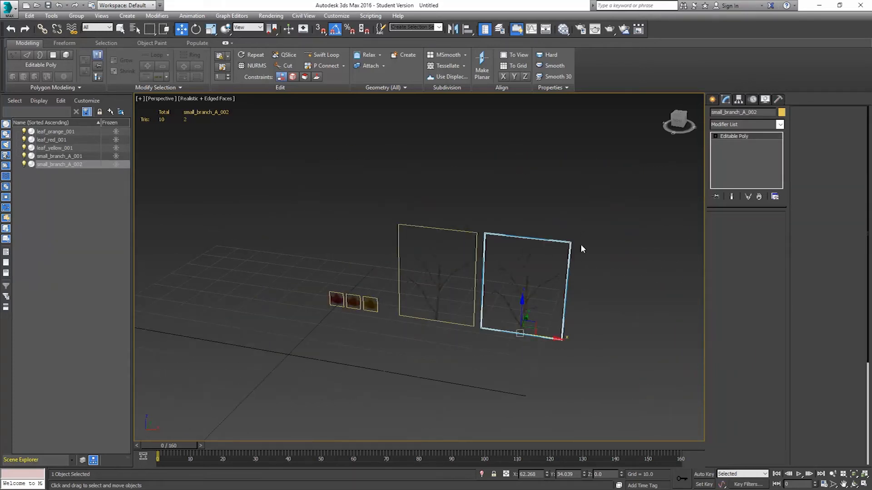
{"action": "left_click_drag", "start_coordinate": [589, 213], "coordinate": [453, 265]}
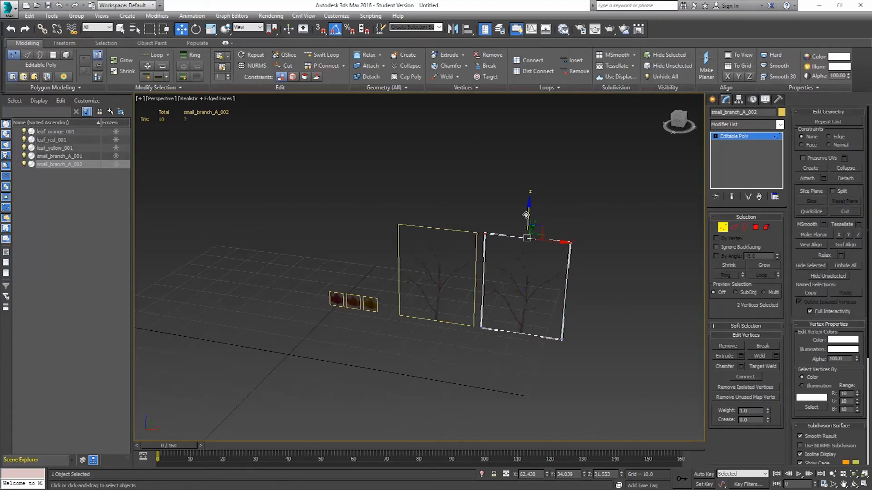
{"action": "left_click_drag", "start_coordinate": [528, 211], "coordinate": [527, 179]}
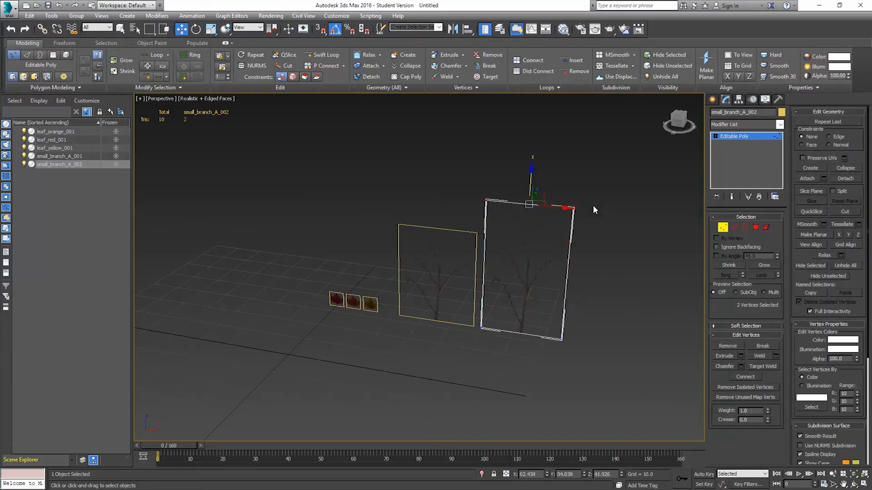
Adjust the second plane's side and corner vertices to reshape it, then exit vertex level.
{"action": "left_click_drag", "start_coordinate": [583, 216], "coordinate": [589, 356]}
{"action": "left_click_drag", "start_coordinate": [597, 284], "coordinate": [588, 284]}
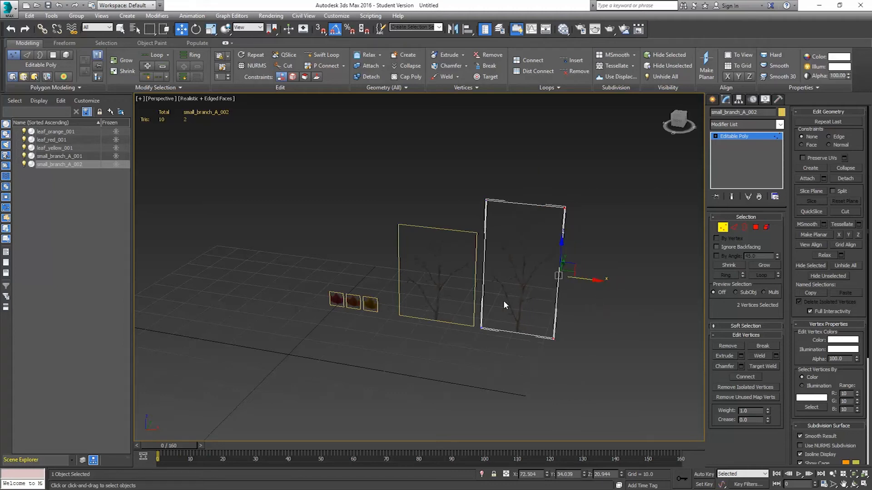
{"action": "left_click_drag", "start_coordinate": [491, 210], "coordinate": [492, 209]}
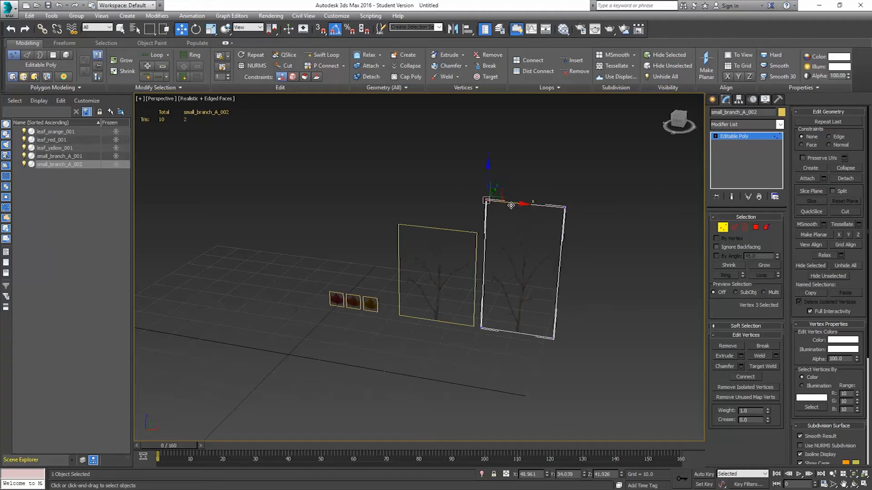
{"action": "left_click_drag", "start_coordinate": [491, 176], "coordinate": [490, 182]}
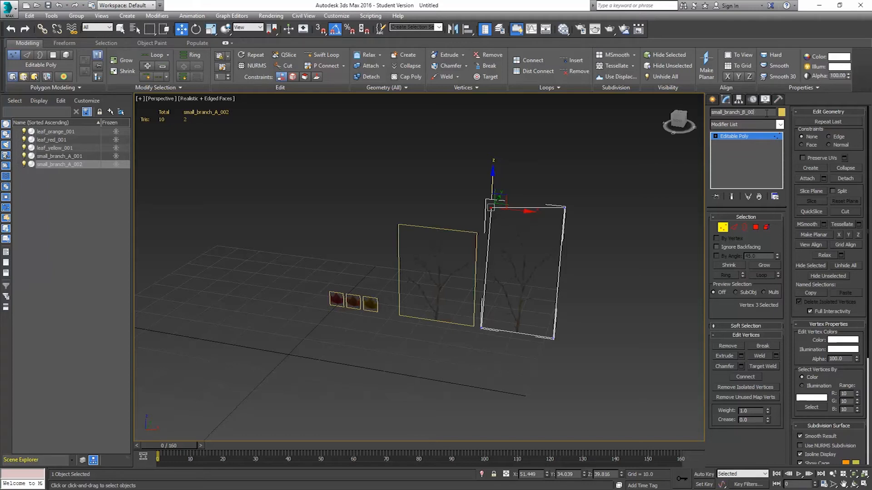
{"action": "left_click", "coordinate": [725, 231]}
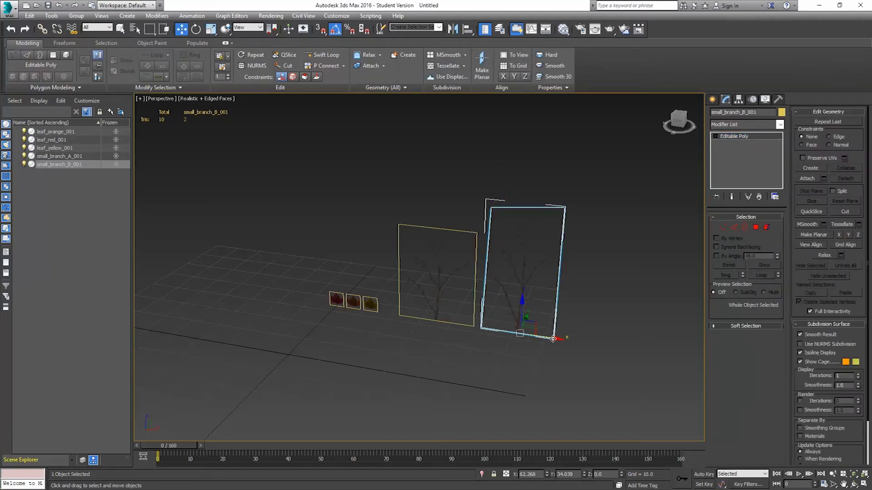
Clone small_branch_A_001 to the right as a copy named small_branch_A_002.
{"action": "left_click", "coordinate": [440, 271]}
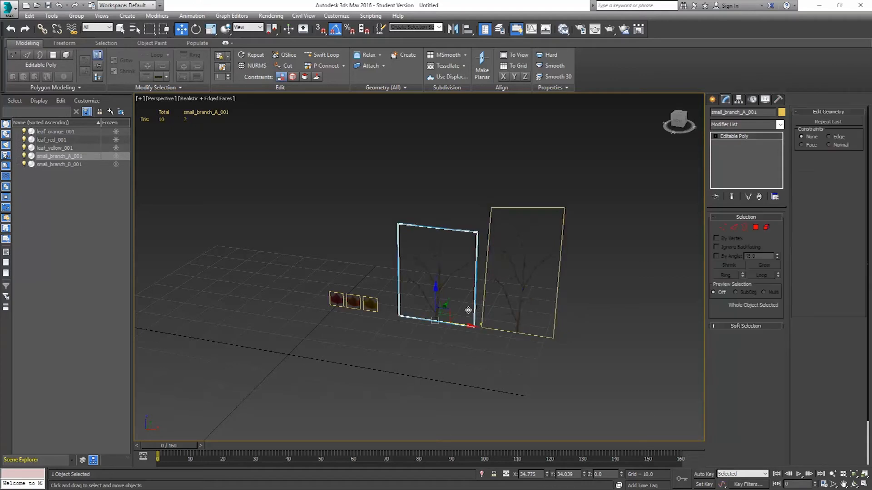
{"action": "mouse_move", "coordinate": [458, 325]}
{"action": "left_mouse_down", "text": "shift"}
{"action": "mouse_move", "coordinate": [636, 335]}
{"action": "mouse_move", "coordinate": [630, 340]}
{"action": "left_mouse_up", "text": "shift"}
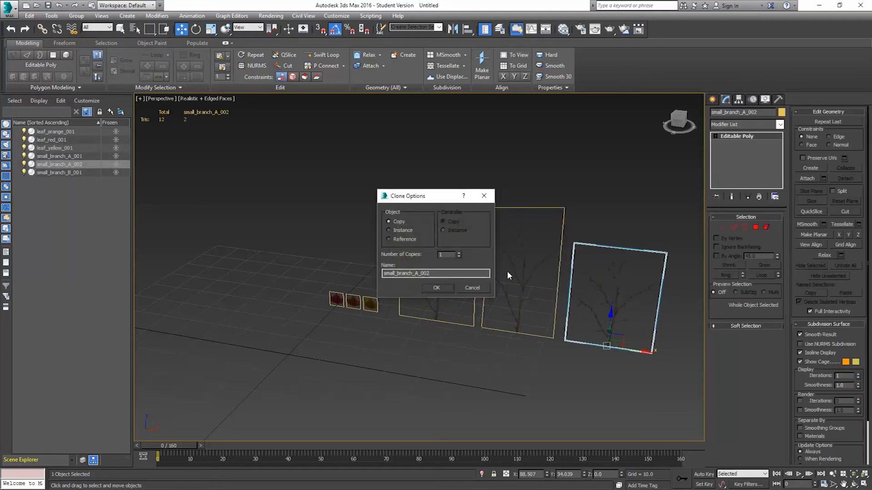
{"action": "left_click", "coordinate": [436, 287]}
Review the Small Branch material in the Slate Material Editor, then close the editor.
{"action": "left_click", "coordinate": [563, 29]}
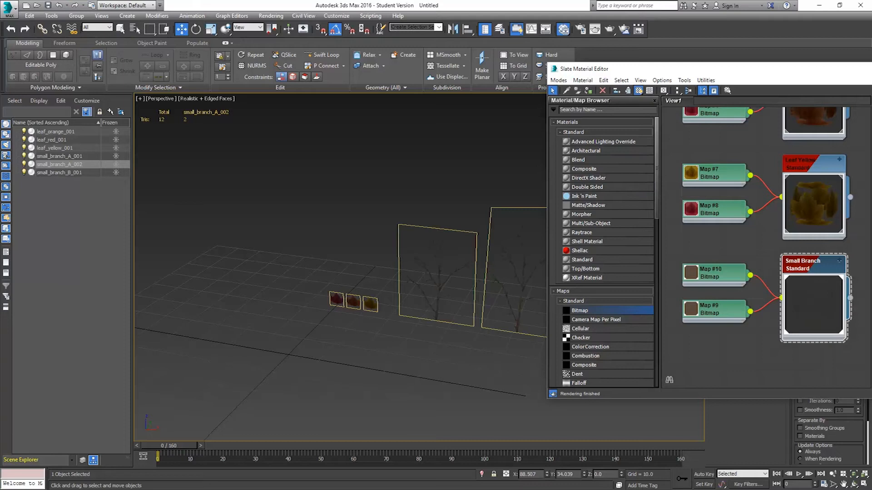
{"action": "left_click_drag", "start_coordinate": [804, 75], "coordinate": [554, 86]}
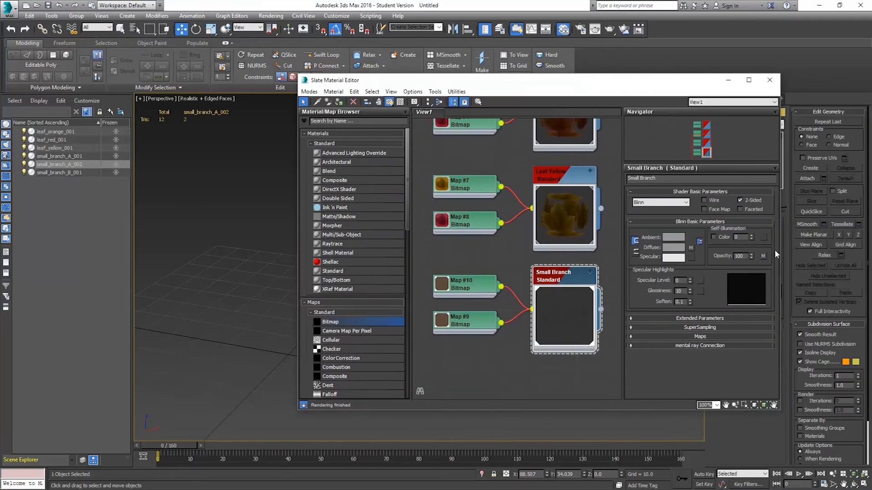
{"action": "left_click", "coordinate": [769, 80]}
{"action": "middle_click_drag", "start_coordinate": [639, 273], "coordinate": [527, 263], "text": "alt"}
{"action": "middle_click_drag", "start_coordinate": [648, 286], "coordinate": [595, 123]}
Render the perspective view to check the branch planes, then close the render window.
{"action": "left_click", "coordinate": [609, 29]}
{"action": "left_click_drag", "start_coordinate": [638, 164], "coordinate": [599, 99]}
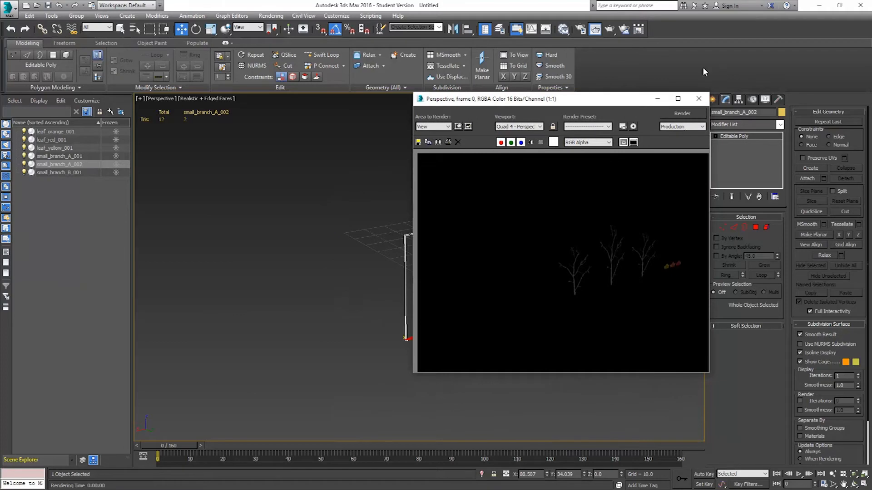
{"action": "left_click", "coordinate": [698, 98]}
Reposition the third branch plane's side vertices at vertex level.
{"action": "middle_click_drag", "start_coordinate": [522, 275], "coordinate": [591, 271], "text": "alt"}
{"action": "left_click", "coordinate": [719, 227]}
{"action": "left_click_drag", "start_coordinate": [470, 187], "coordinate": [443, 334]}
{"action": "left_click_drag", "start_coordinate": [476, 261], "coordinate": [545, 275]}
{"action": "mouse_move", "coordinate": [555, 277]}
{"action": "left_mouse_down"}
{"action": "mouse_move", "coordinate": [614, 276]}
{"action": "mouse_move", "coordinate": [551, 265]}
{"action": "left_mouse_up"}
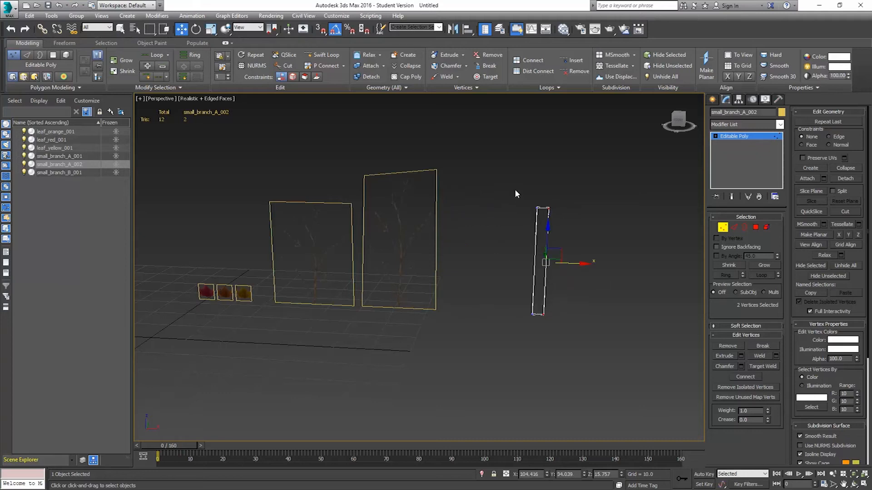
{"action": "left_click_drag", "start_coordinate": [546, 327], "coordinate": [540, 340]}
Raise the third plane's top vertices to make it taller, then exit vertex level.
{"action": "left_click_drag", "start_coordinate": [561, 266], "coordinate": [490, 279]}
{"action": "middle_click_drag", "start_coordinate": [570, 293], "coordinate": [534, 249], "text": "alt"}
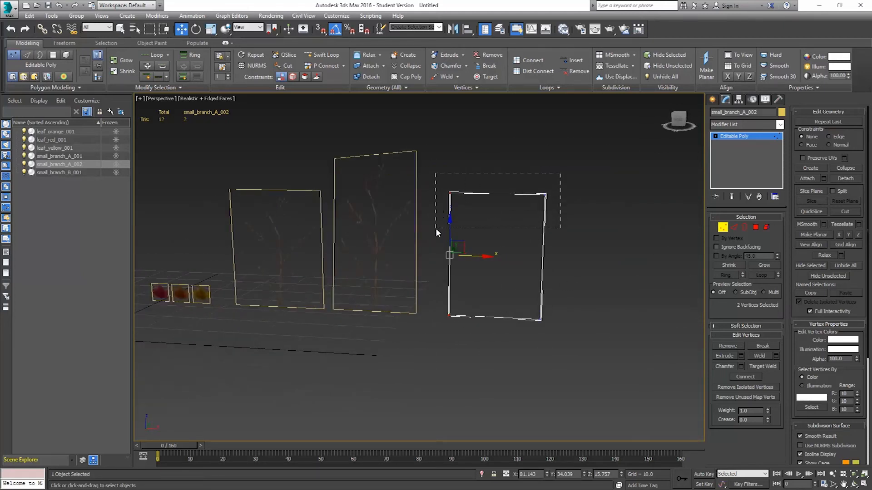
{"action": "left_click_drag", "start_coordinate": [497, 163], "coordinate": [498, 143]}
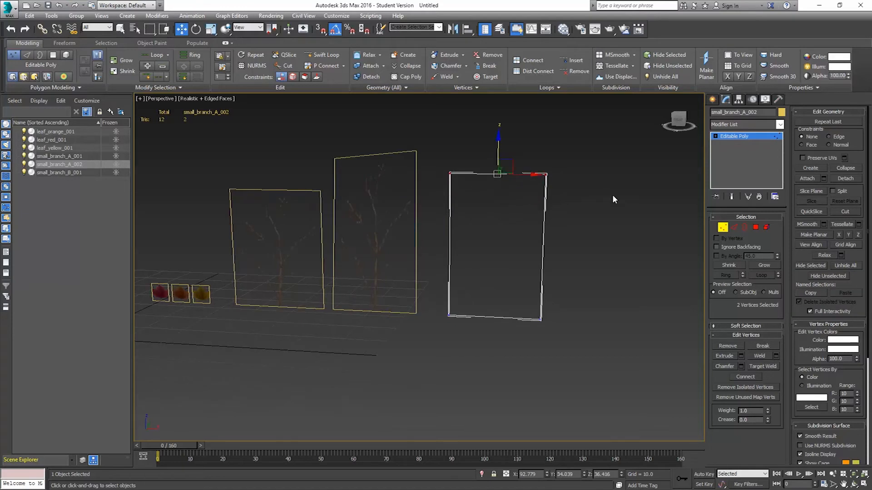
{"action": "left_click", "coordinate": [722, 227]}
Move the third branch plane to sit beside the other branch planes.
{"action": "middle_click_drag", "start_coordinate": [573, 264], "coordinate": [438, 284], "text": "alt"}
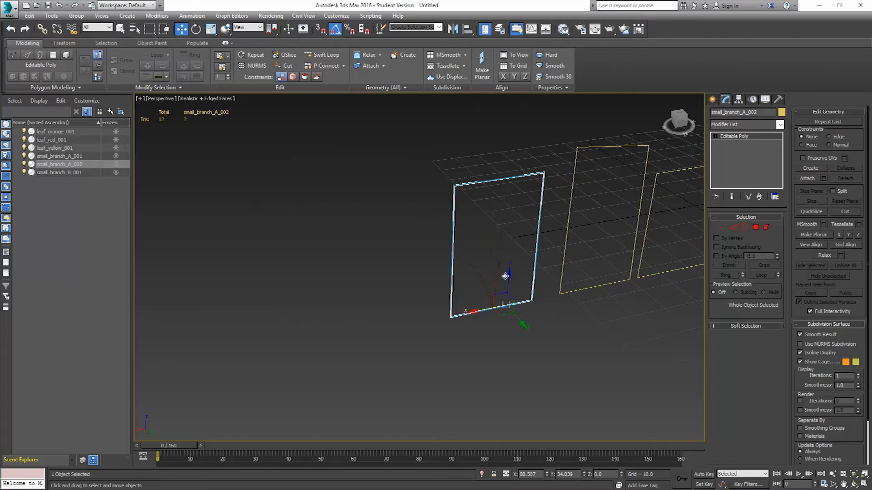
{"action": "middle_click_drag", "start_coordinate": [547, 267], "coordinate": [569, 285]}
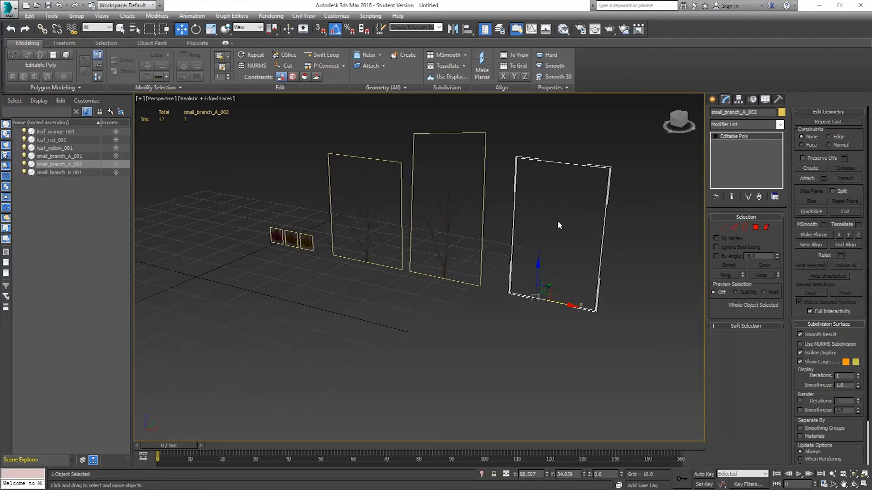
{"action": "middle_click_drag", "start_coordinate": [513, 222], "coordinate": [474, 242]}
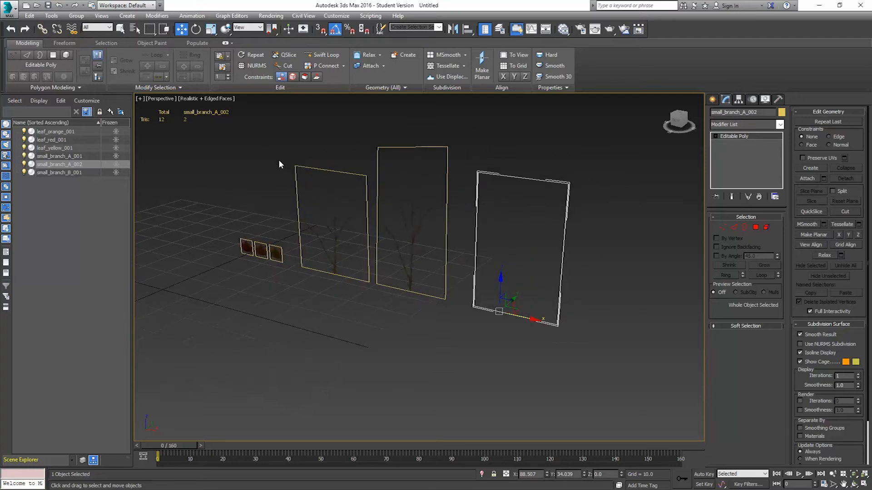
Open Save As and browse to the CtrlAultDelTutorials > Leafy Tree folder on the media drive.
{"action": "left_click", "coordinate": [9, 15]}
{"action": "left_click", "coordinate": [32, 114]}
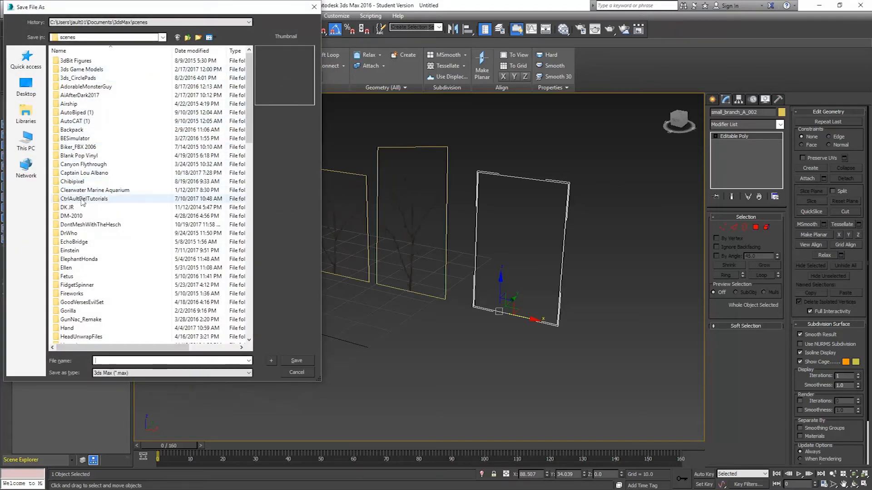
{"action": "double_click", "coordinate": [82, 200]}
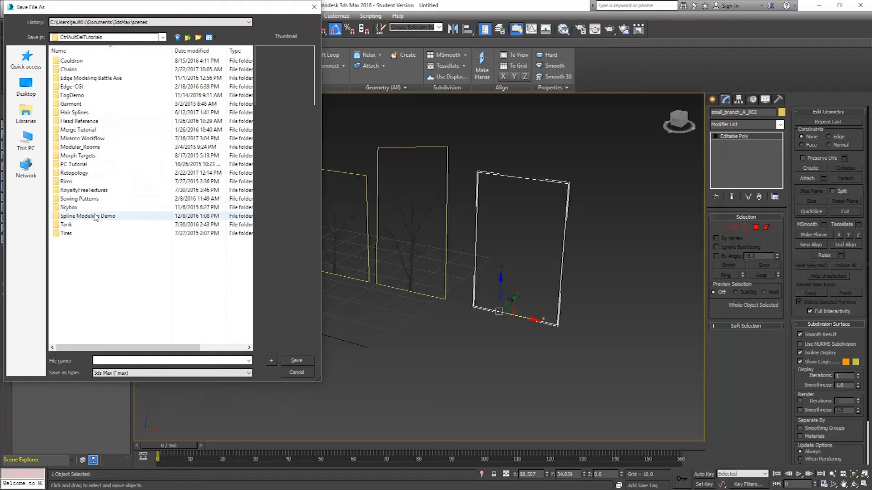
{"action": "left_click", "coordinate": [75, 129]}
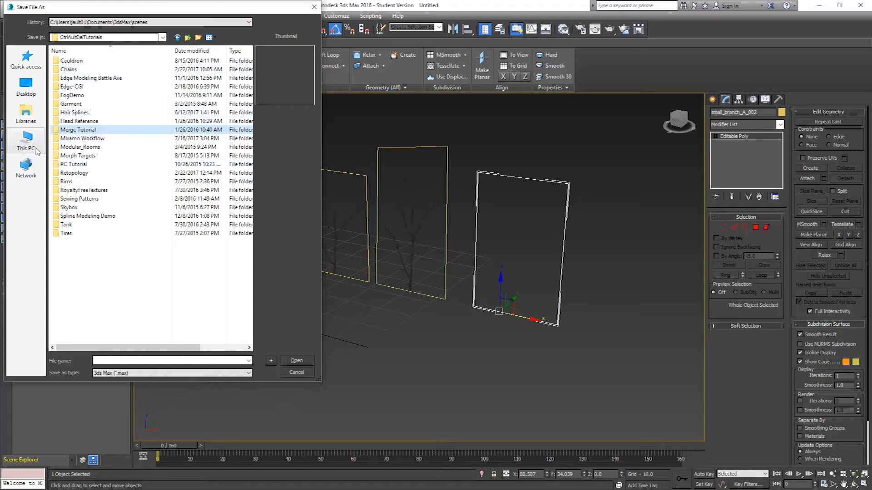
{"action": "left_click", "coordinate": [26, 138]}
{"action": "double_click", "coordinate": [82, 100]}
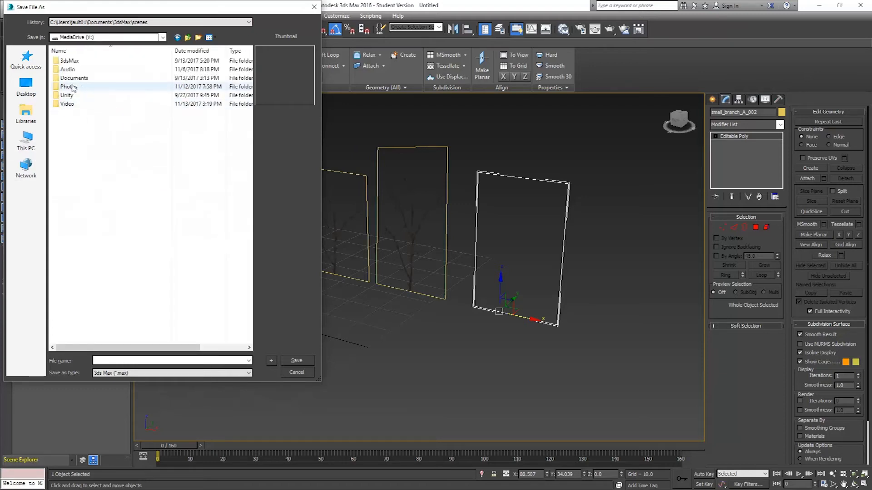
{"action": "double_click", "coordinate": [69, 60]}
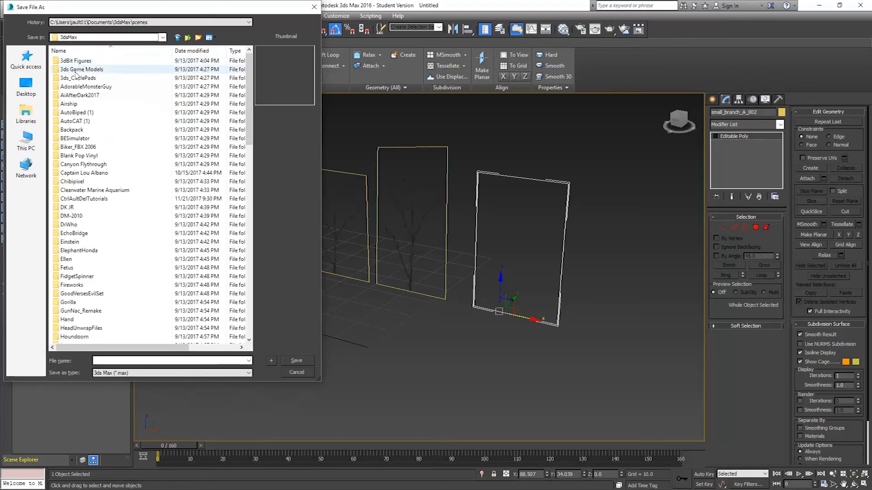
{"action": "double_click", "coordinate": [80, 198]}
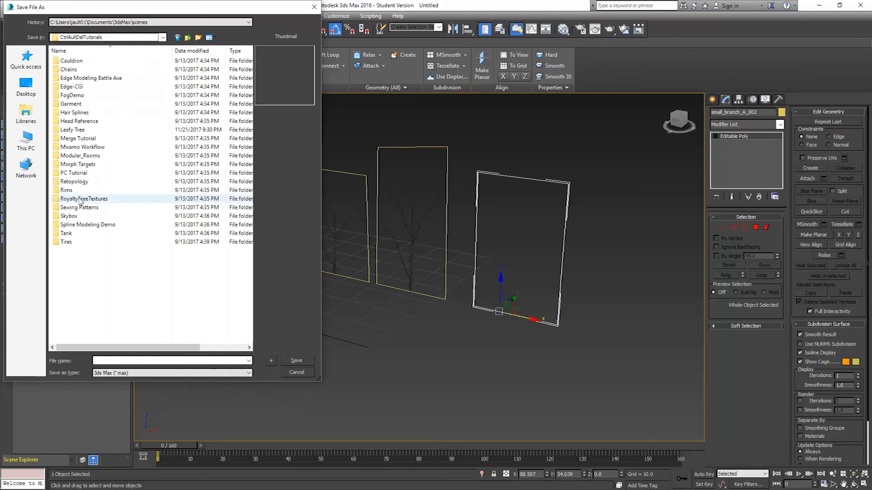
{"action": "double_click", "coordinate": [73, 130]}
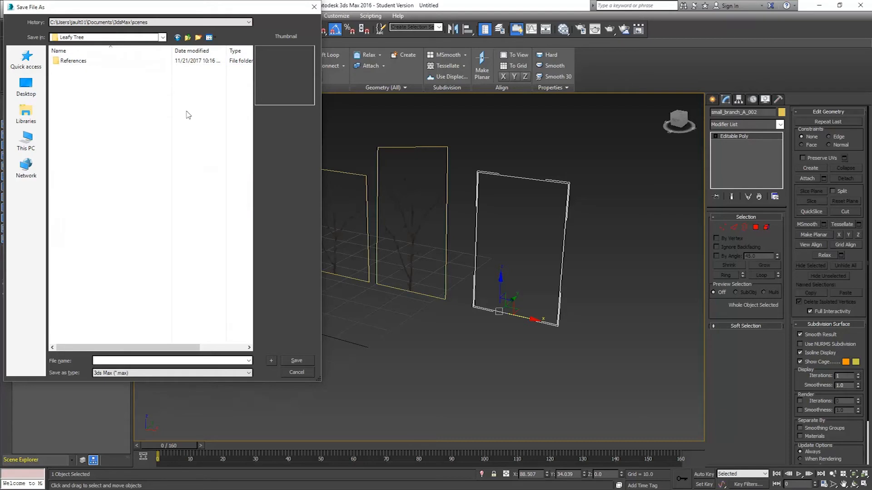
Create a new folder named TreeSetup inside Leafy Tree and save the scene there as TreeSetup01.max.
{"action": "left_click", "coordinate": [198, 38]}
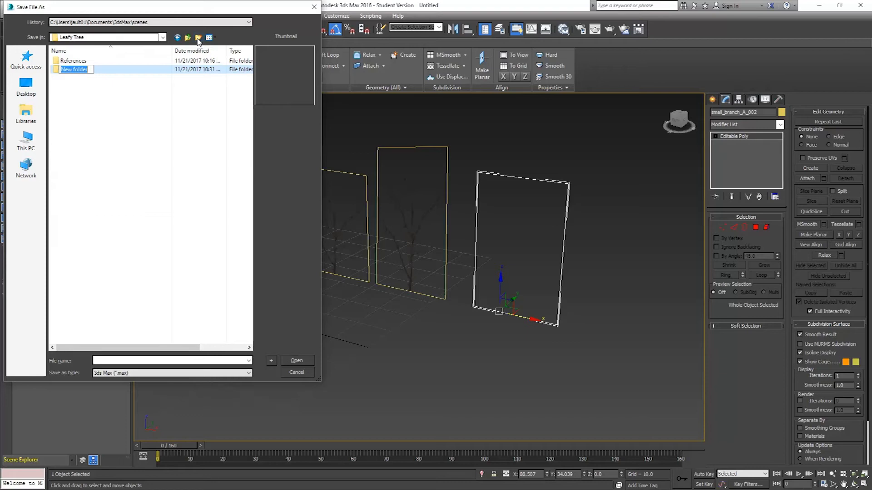
{"action": "type", "text": "TreeSetup"}
{"action": "key", "text": "Return"}
{"action": "key", "text": "Return"}
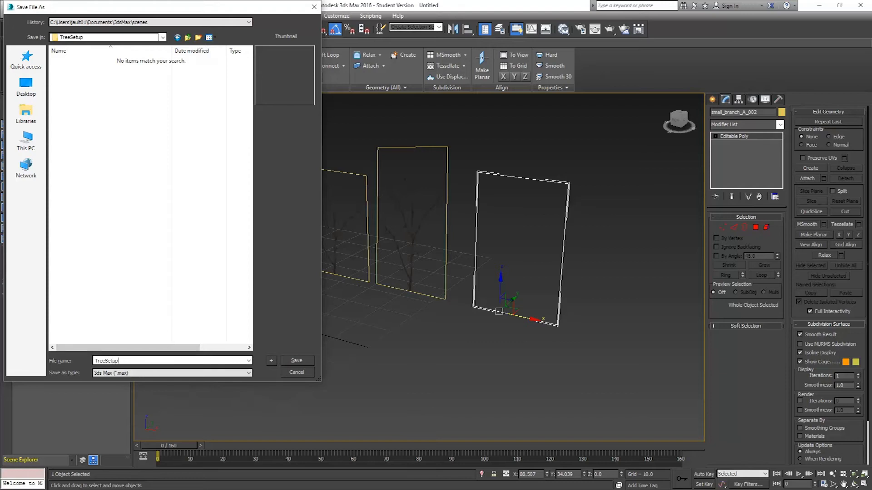
{"action": "left_click", "coordinate": [271, 363]}
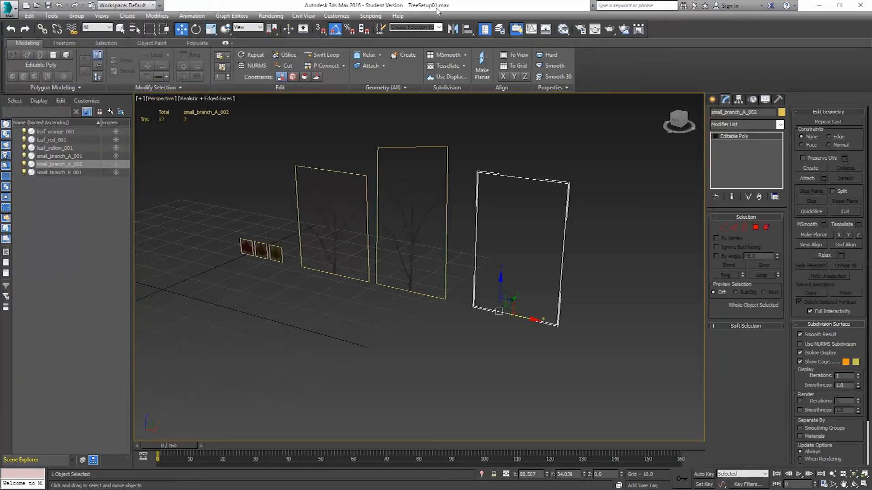
Save an incremented copy of the scene as TreeSetup02.max.
{"action": "left_click", "coordinate": [5, 12]}
{"action": "left_click", "coordinate": [33, 120]}
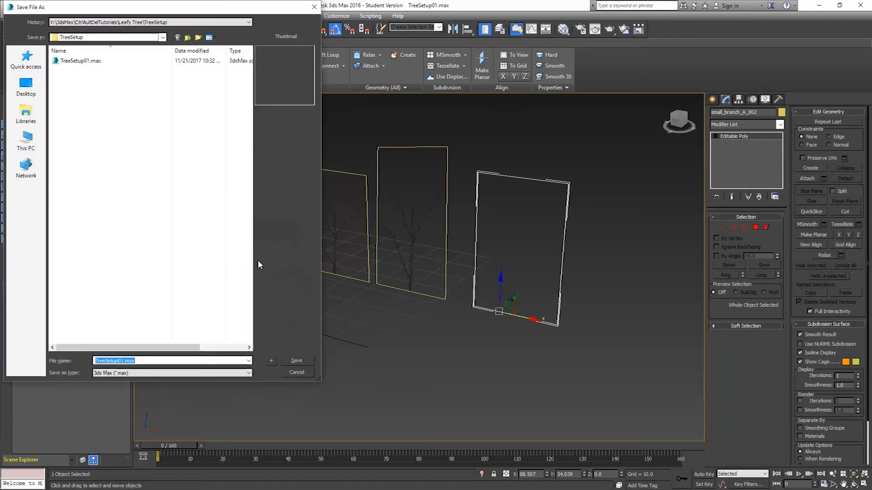
{"action": "left_click", "coordinate": [271, 361]}
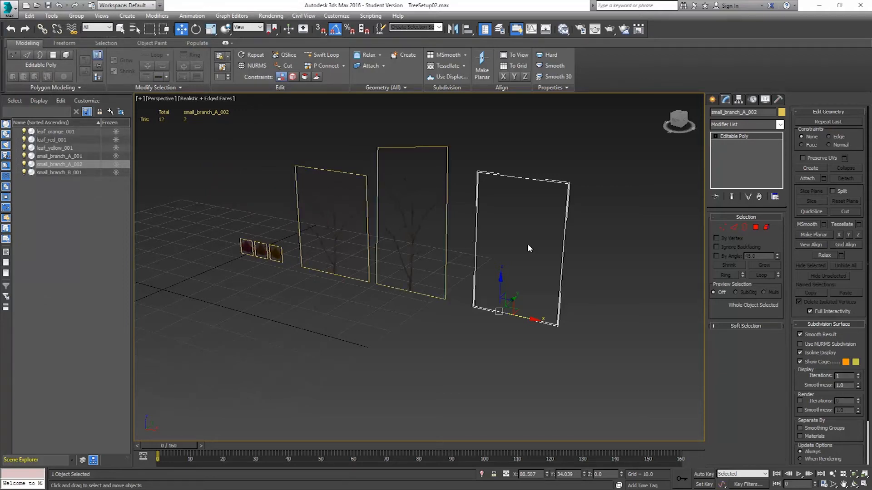
{"action": "middle_click_drag", "start_coordinate": [360, 224], "coordinate": [339, 236], "text": "alt"}
{"action": "scroll", "coordinate": [386, 219], "scroll_direction": "up", "scroll_amount": 2}
{"action": "left_click", "coordinate": [329, 231]}
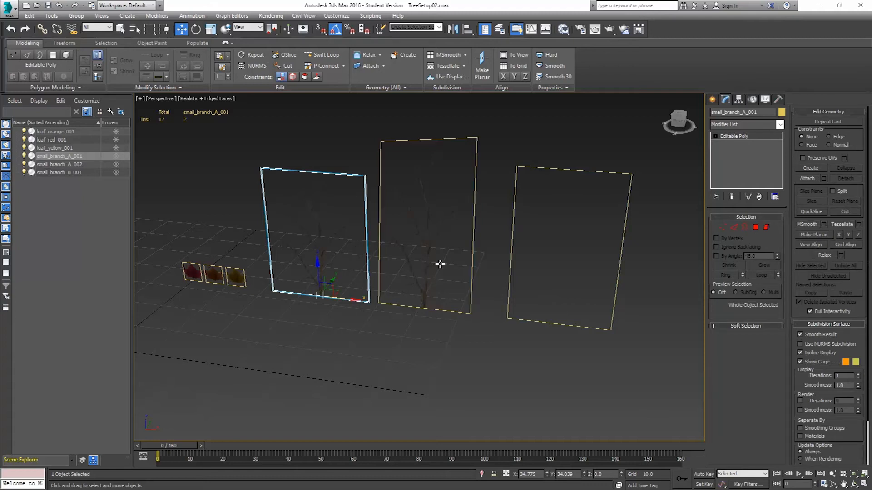
{"action": "left_click", "coordinate": [756, 227]}
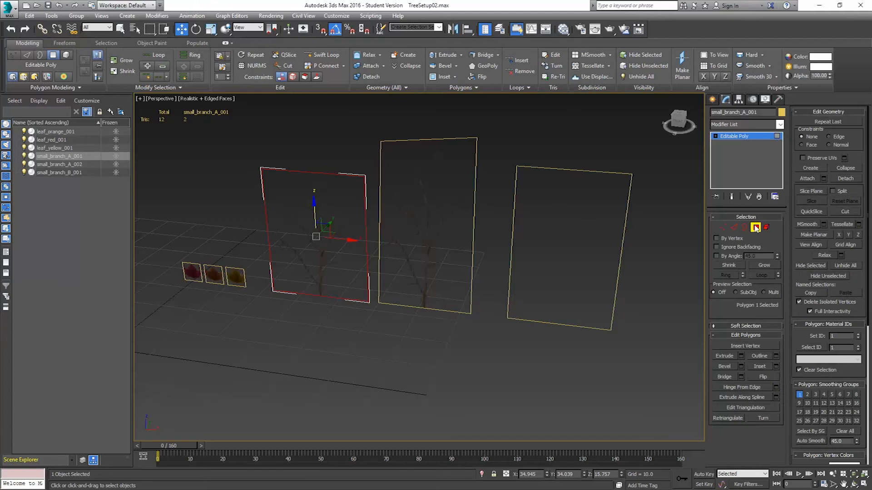
{"action": "left_click", "coordinate": [755, 228]}
Clone the second branch plane's polygon as a new element rotated 90 degrees, forming crossed planes.
{"action": "middle_click_drag", "start_coordinate": [582, 220], "coordinate": [259, 278], "text": "alt"}
{"action": "left_click", "coordinate": [258, 279]}
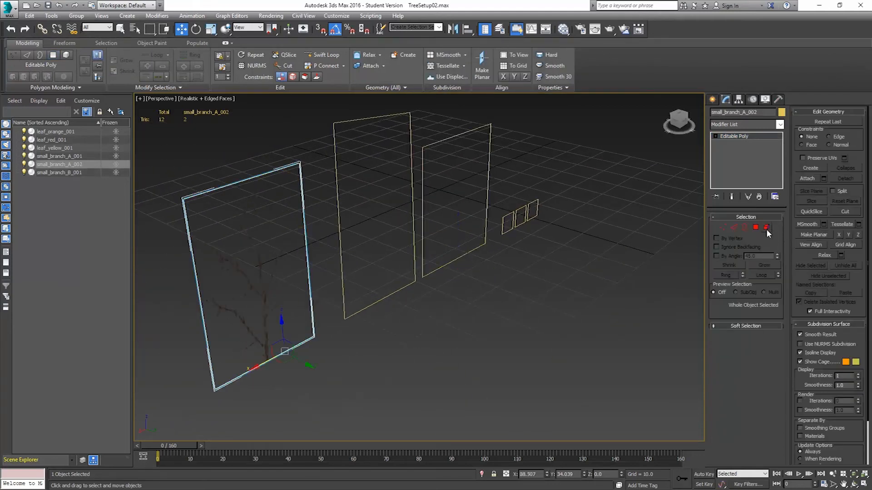
{"action": "left_click", "coordinate": [755, 227]}
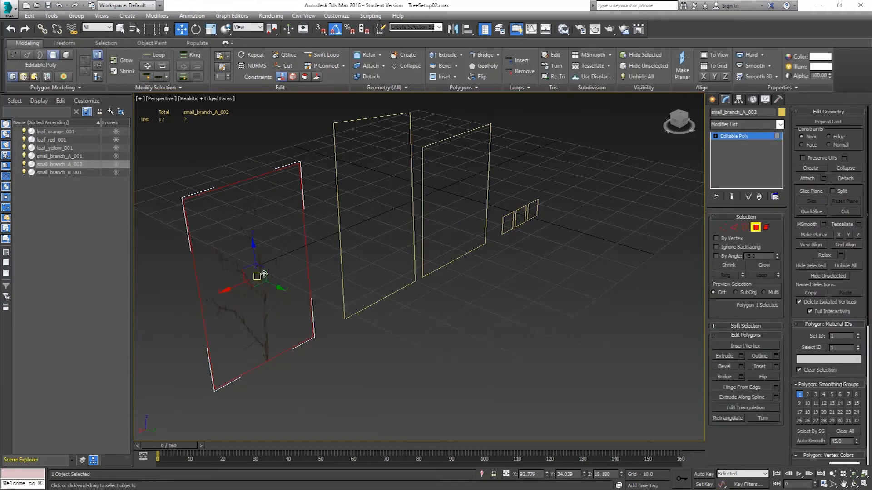
{"action": "left_click", "coordinate": [195, 29]}
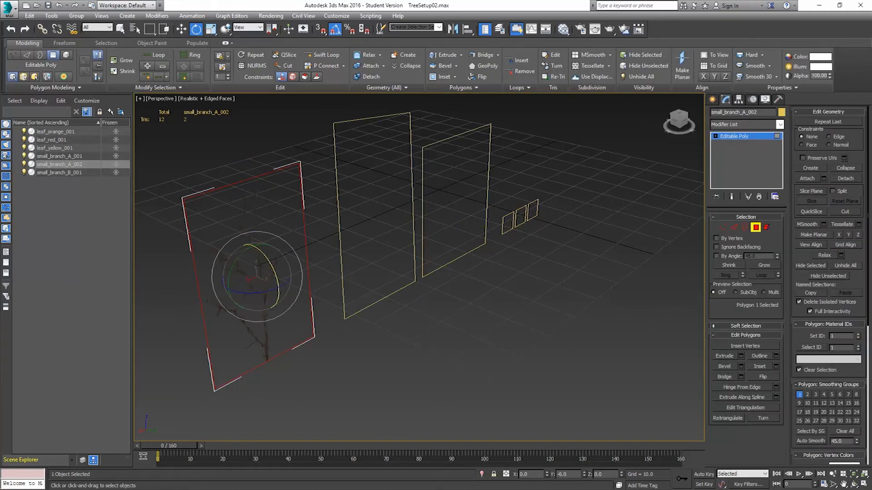
{"action": "left_click_drag", "start_coordinate": [255, 293], "coordinate": [174, 293], "text": "shift"}
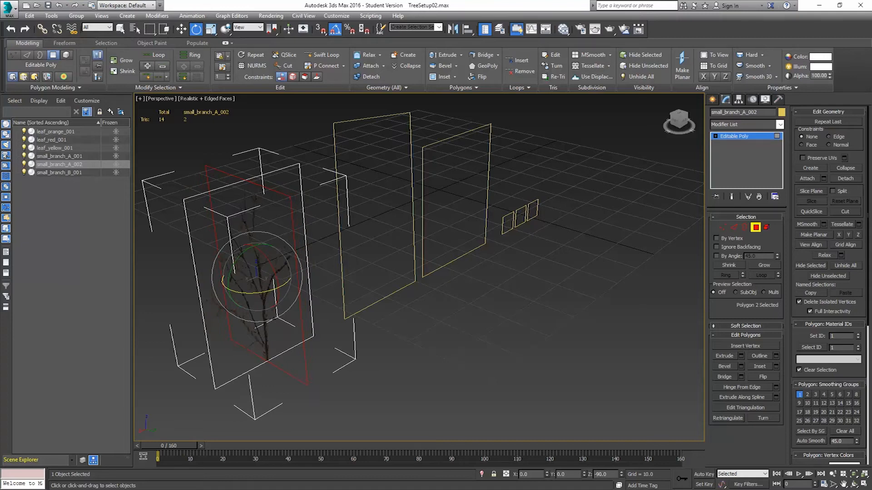
{"action": "left_click_drag", "start_coordinate": [174, 294], "coordinate": [174, 293], "text": "shift"}
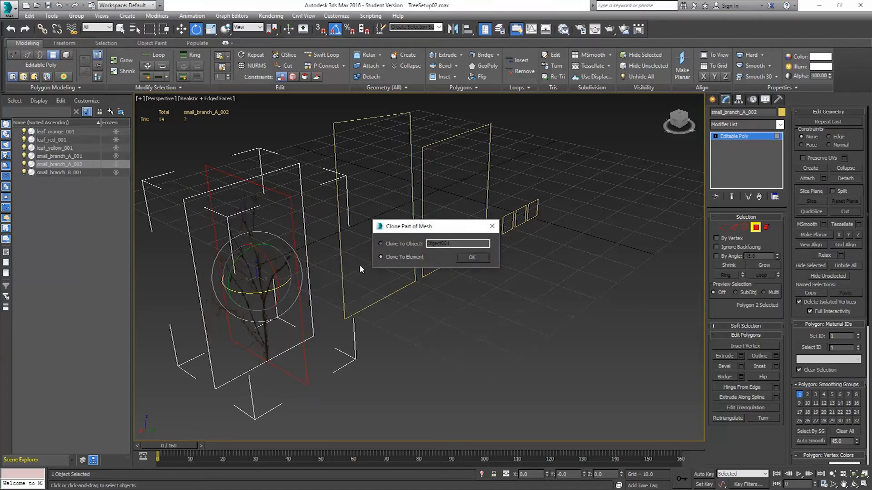
{"action": "left_click", "coordinate": [472, 255]}
Clone the third branch plane's polygon as a new element rotated about 60 degrees to cross it.
{"action": "mouse_move", "coordinate": [337, 284]}
{"action": "middle_mouse_down", "text": "alt"}
{"action": "mouse_move", "coordinate": [447, 270]}
{"action": "mouse_move", "coordinate": [389, 263]}
{"action": "mouse_move", "coordinate": [317, 277]}
{"action": "mouse_move", "coordinate": [347, 273]}
{"action": "mouse_move", "coordinate": [317, 286]}
{"action": "mouse_move", "coordinate": [333, 285]}
{"action": "middle_mouse_up", "text": "alt"}
{"action": "left_click", "coordinate": [754, 227]}
{"action": "middle_click_drag", "start_coordinate": [434, 238], "coordinate": [364, 218], "text": "alt"}
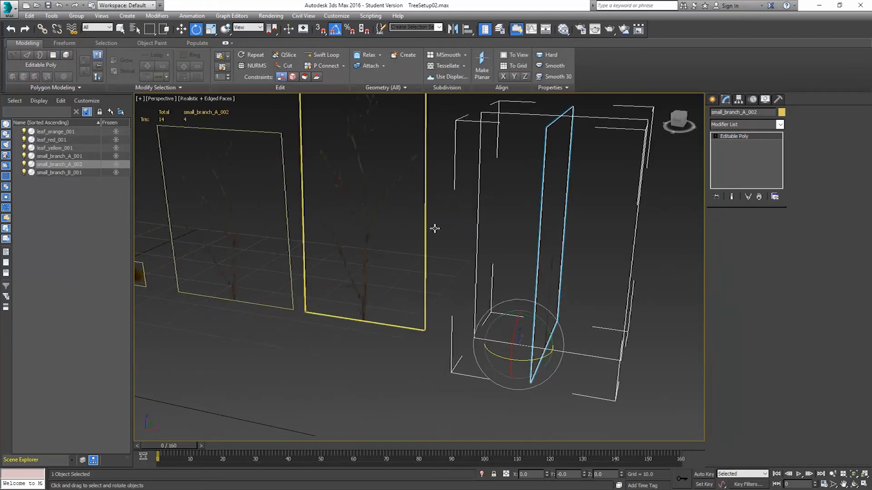
{"action": "left_click", "coordinate": [420, 228]}
{"action": "left_click", "coordinate": [755, 227]}
{"action": "left_click", "coordinate": [369, 245]}
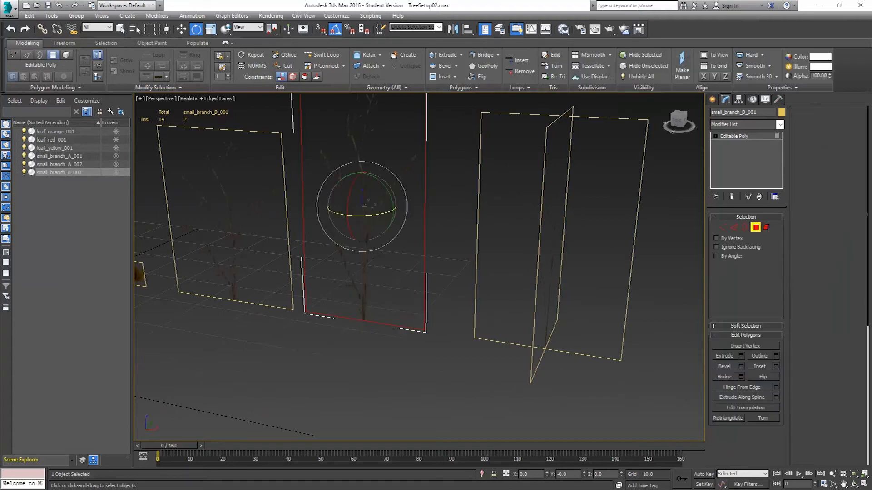
{"action": "middle_click_drag", "start_coordinate": [369, 245], "coordinate": [426, 279], "text": "alt"}
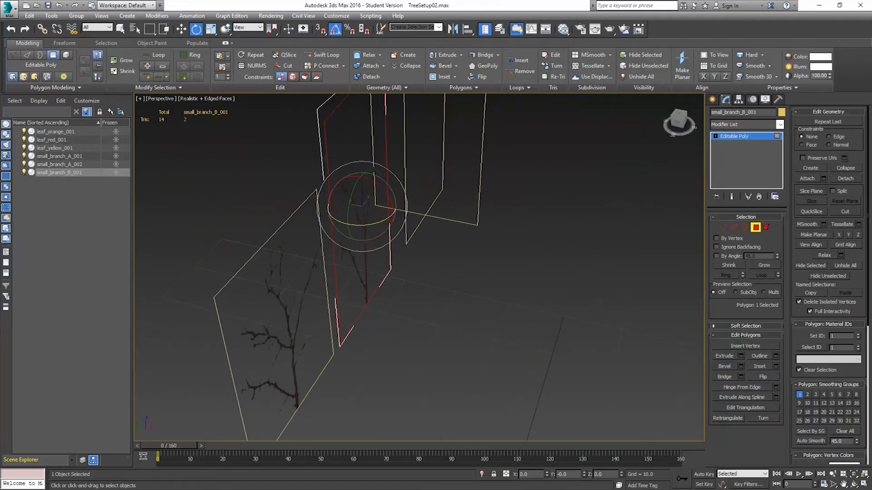
{"action": "left_click_drag", "start_coordinate": [358, 225], "coordinate": [313, 220], "text": "shift"}
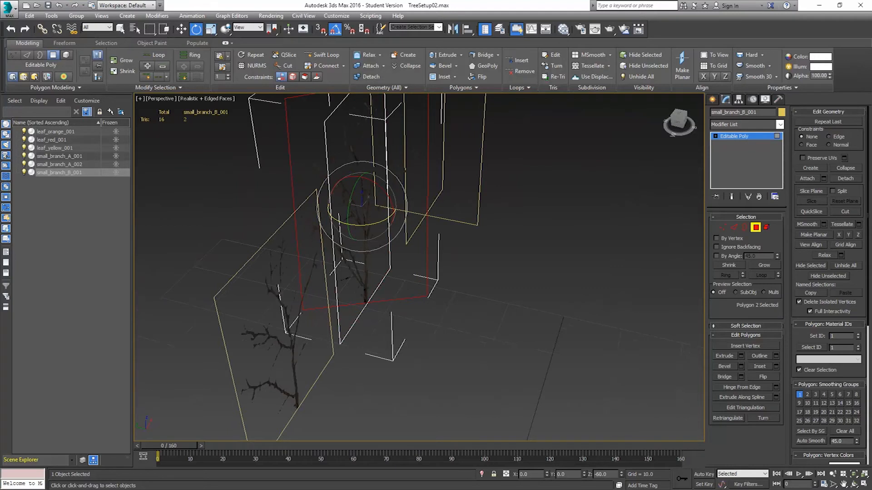
{"action": "left_click_drag", "start_coordinate": [312, 220], "coordinate": [312, 220], "text": "shift"}
{"action": "left_click", "coordinate": [470, 259]}
{"action": "mouse_move", "coordinate": [340, 203]}
{"action": "middle_mouse_down", "text": "alt"}
{"action": "mouse_move", "coordinate": [272, 219]}
{"action": "mouse_move", "coordinate": [348, 193]}
{"action": "mouse_move", "coordinate": [310, 198]}
{"action": "middle_mouse_up", "text": "alt"}
{"action": "middle_click_drag", "start_coordinate": [647, 168], "coordinate": [647, 230]}
{"action": "middle_click_drag", "start_coordinate": [647, 229], "coordinate": [646, 218], "text": "alt"}
Select two vertices of the third branch plane's crossed element and move them to reshape it.
{"action": "left_click", "coordinate": [723, 227]}
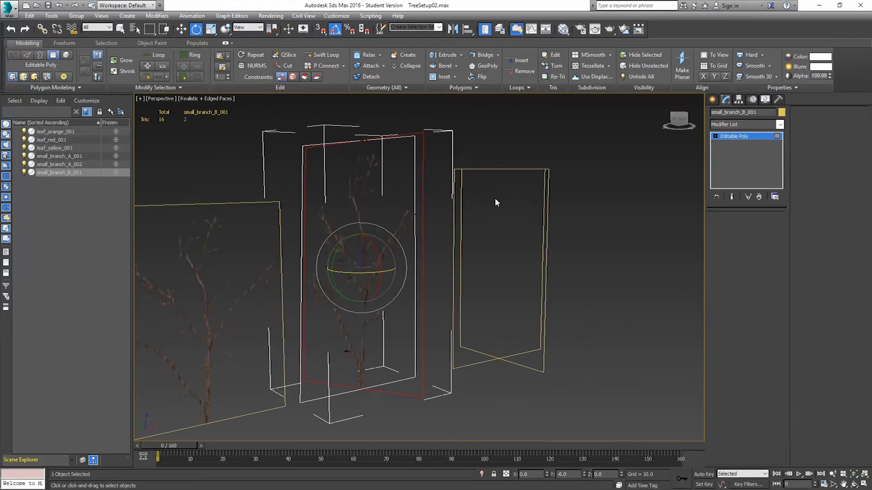
{"action": "middle_click_drag", "start_coordinate": [291, 156], "coordinate": [301, 131], "text": "alt"}
{"action": "left_click", "coordinate": [298, 120]}
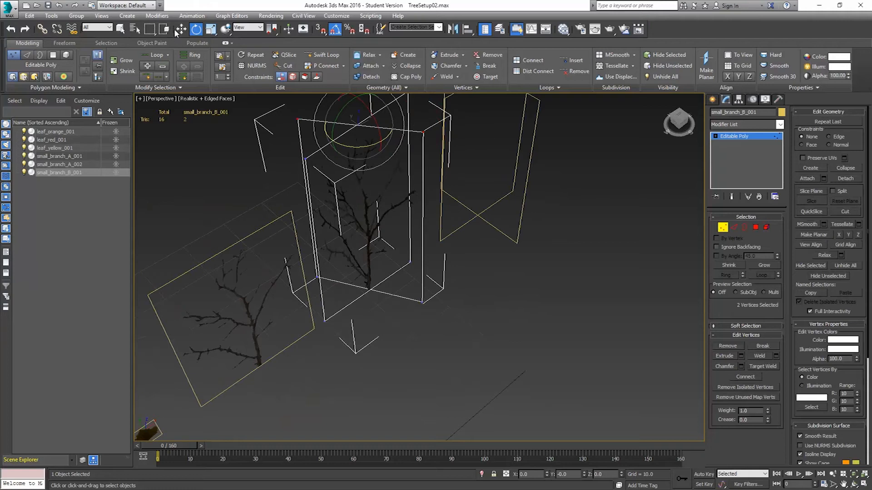
{"action": "key", "text": "w"}
{"action": "scroll", "coordinate": [331, 189], "scroll_direction": "up", "scroll_amount": 5}
{"action": "scroll", "coordinate": [382, 230], "scroll_direction": "down", "scroll_amount": 5}
{"action": "left_click_drag", "start_coordinate": [379, 142], "coordinate": [380, 198]}
{"action": "middle_click_drag", "start_coordinate": [380, 198], "coordinate": [512, 239], "text": "alt"}
{"action": "left_click", "coordinate": [722, 228]}
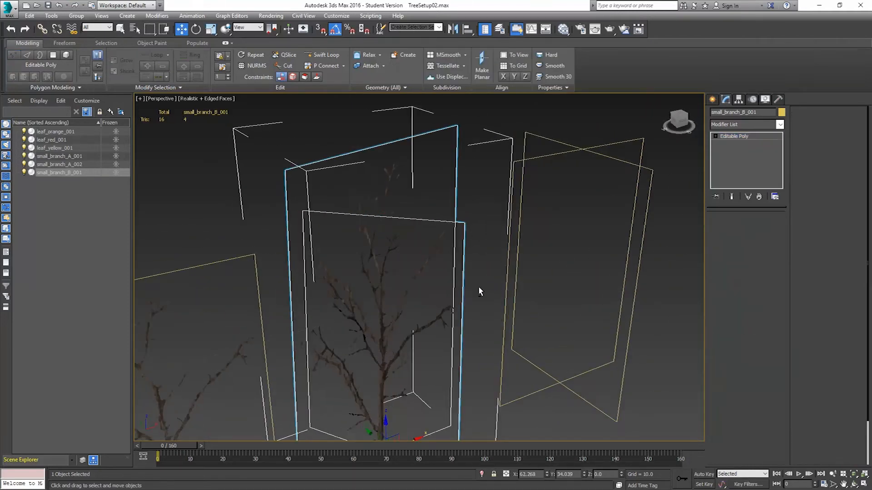
Add the three leaf planes to the Object Paint object list.
{"action": "scroll", "coordinate": [463, 291], "scroll_direction": "up", "scroll_amount": 3}
{"action": "scroll", "coordinate": [186, 322], "scroll_direction": "down", "scroll_amount": 6}
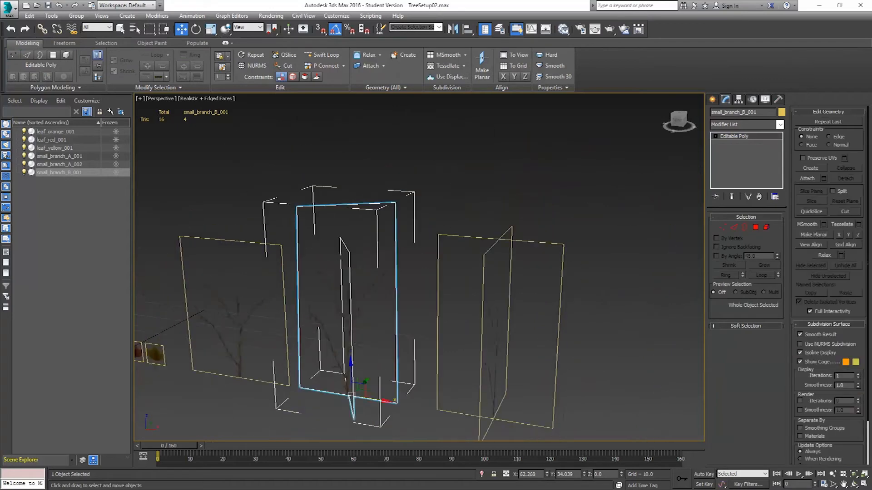
{"action": "mouse_move", "coordinate": [461, 244]}
{"action": "middle_mouse_down", "text": "alt"}
{"action": "mouse_move", "coordinate": [375, 257]}
{"action": "mouse_move", "coordinate": [473, 249]}
{"action": "middle_mouse_up", "text": "alt"}
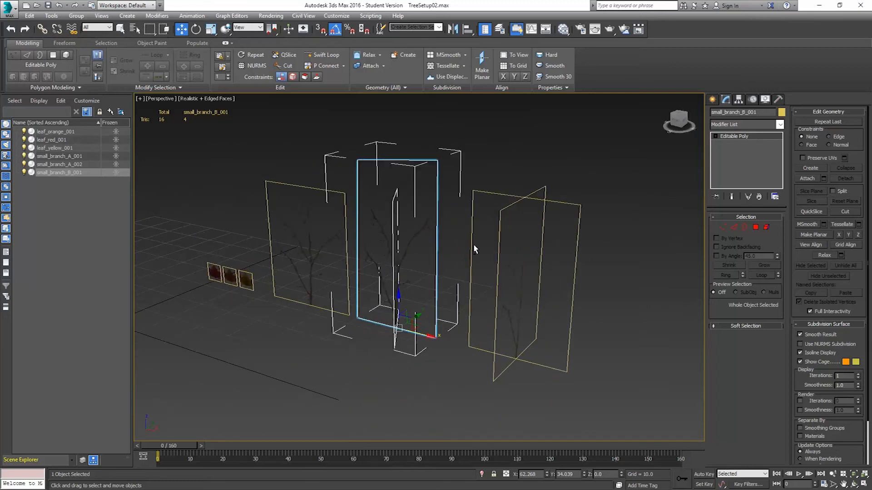
{"action": "middle_click_drag", "start_coordinate": [302, 259], "coordinate": [344, 279], "text": "alt"}
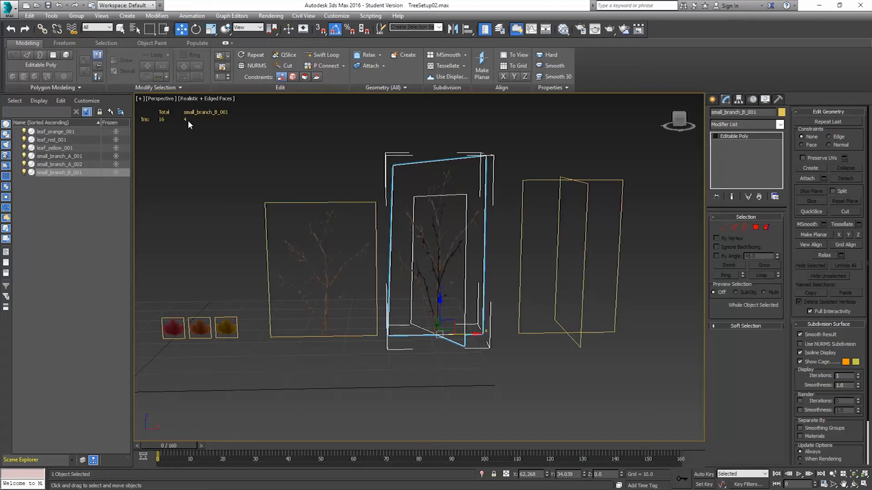
{"action": "left_click", "coordinate": [152, 43]}
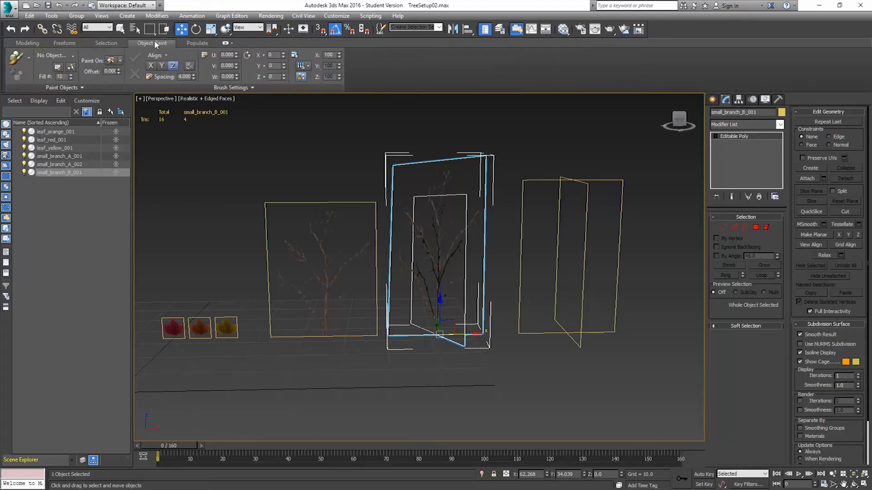
{"action": "left_click", "coordinate": [59, 68]}
{"action": "left_click_drag", "start_coordinate": [439, 181], "coordinate": [486, 141]}
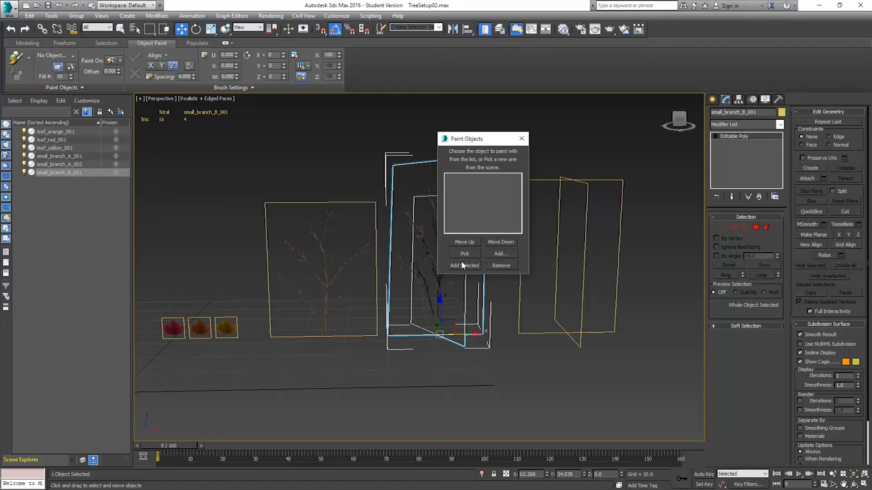
{"action": "left_click_drag", "start_coordinate": [148, 298], "coordinate": [250, 364]}
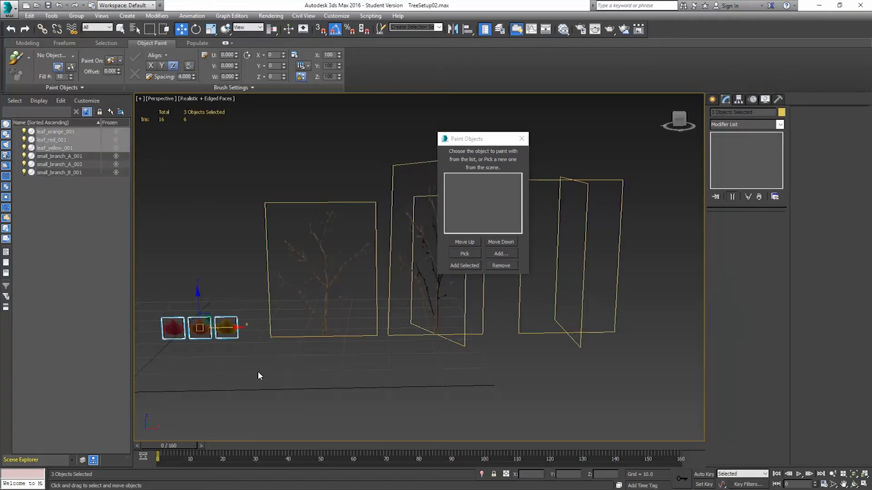
{"action": "left_click", "coordinate": [464, 265]}
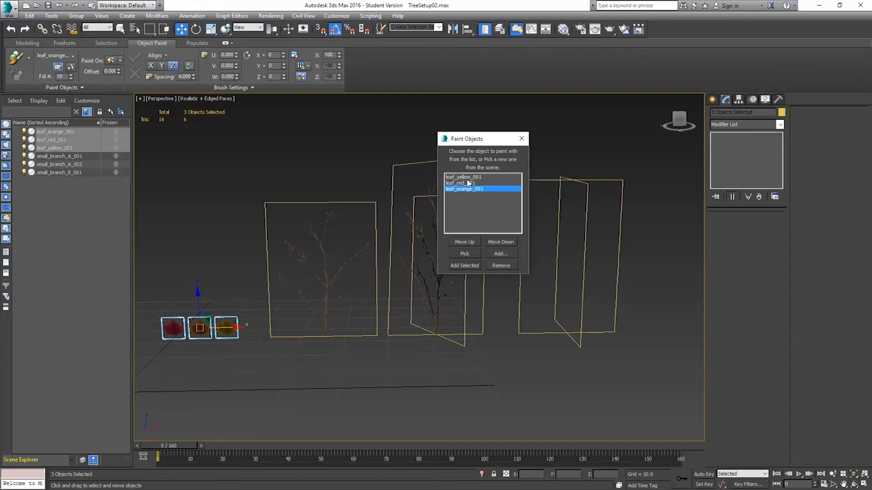
{"action": "left_click", "coordinate": [521, 139]}
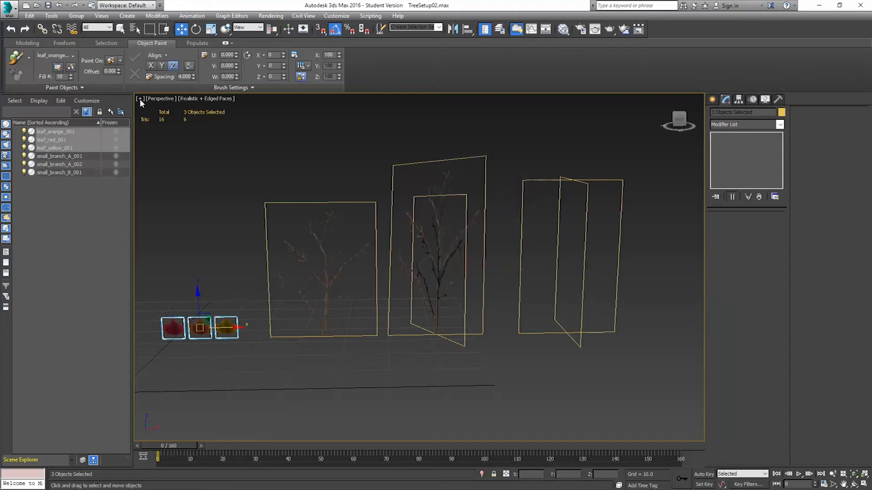
Set Object Paint to paint with the objects in the list and to paint on selected objects.
{"action": "left_click", "coordinate": [29, 60]}
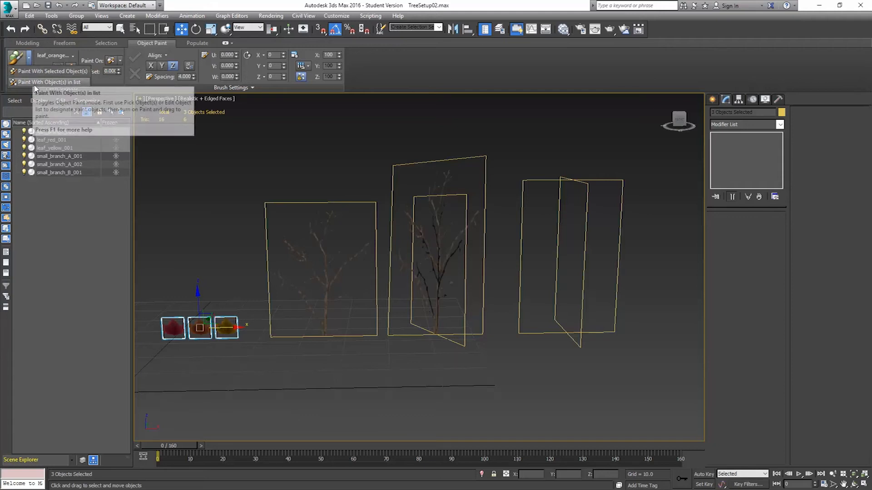
{"action": "left_click", "coordinate": [60, 82]}
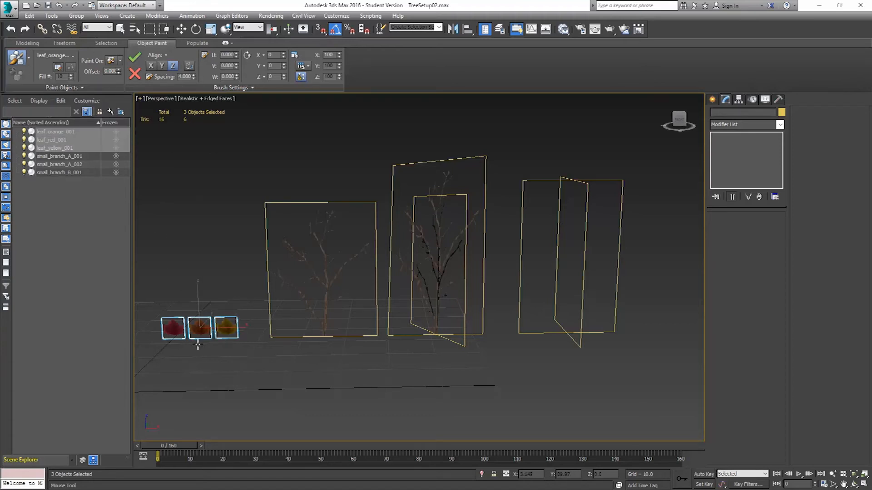
{"action": "left_click", "coordinate": [121, 61]}
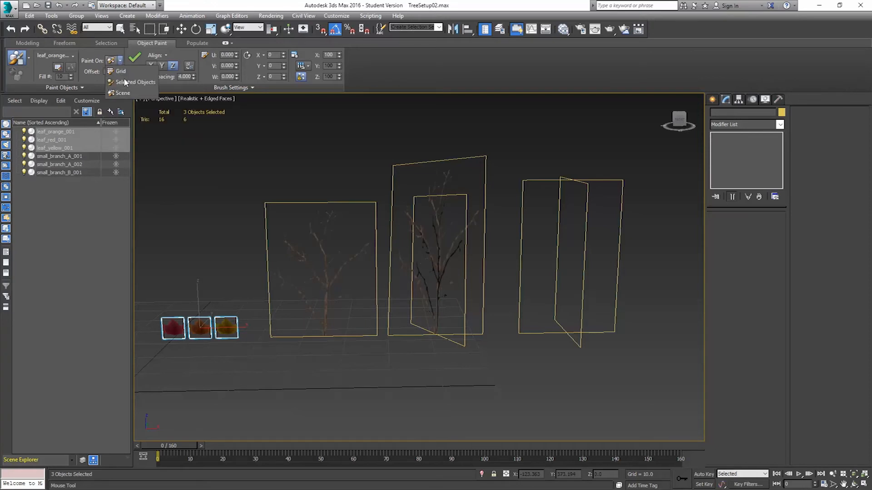
{"action": "left_click", "coordinate": [126, 83]}
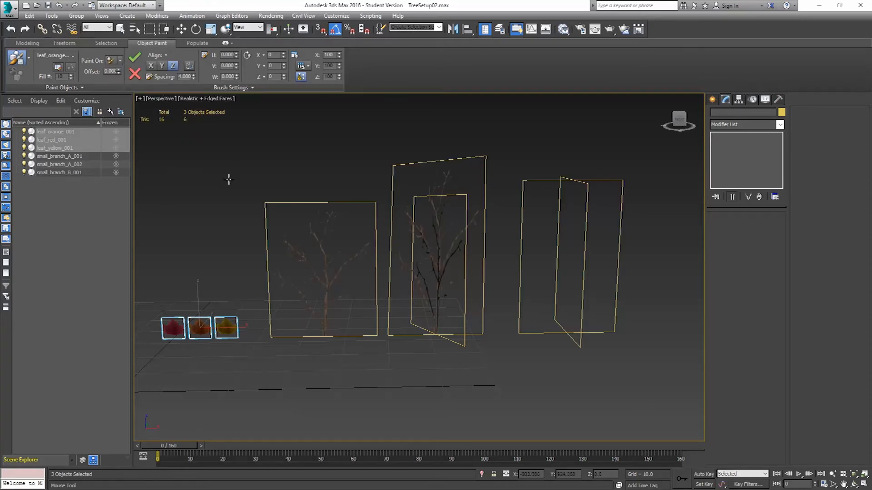
Orbit around the scene and select the branch planes to inspect them.
{"action": "key", "text": "w"}
{"action": "left_click", "coordinate": [323, 236]}
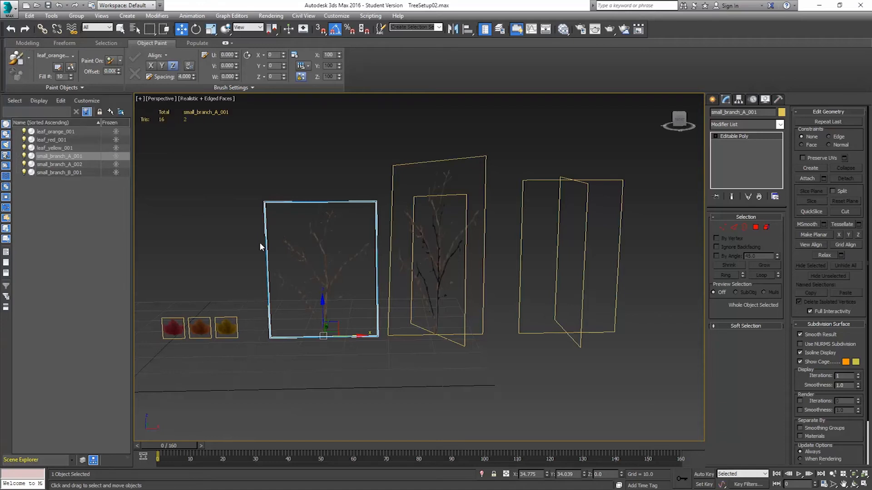
{"action": "middle_click_drag", "start_coordinate": [306, 259], "coordinate": [323, 267]}
{"action": "scroll", "coordinate": [332, 249], "scroll_direction": "down", "scroll_amount": 8}
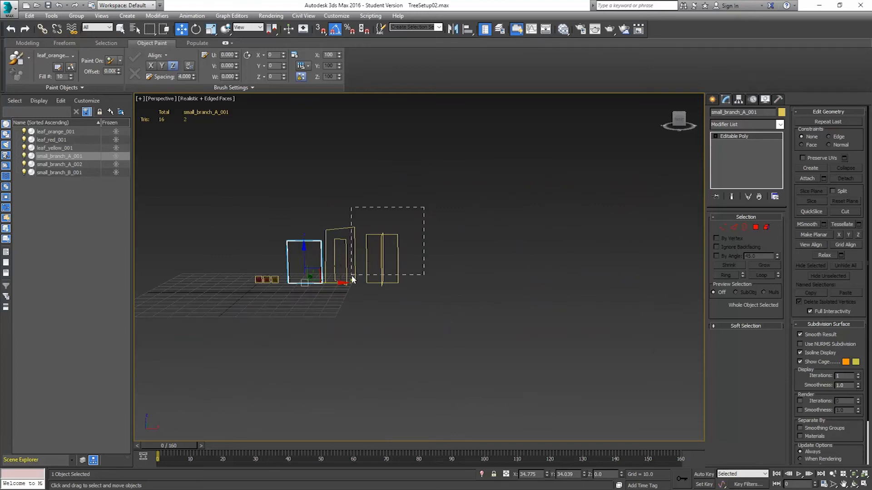
{"action": "left_click_drag", "start_coordinate": [347, 282], "coordinate": [347, 281]}
{"action": "left_click_drag", "start_coordinate": [394, 258], "coordinate": [461, 257]}
{"action": "left_click", "coordinate": [473, 240]}
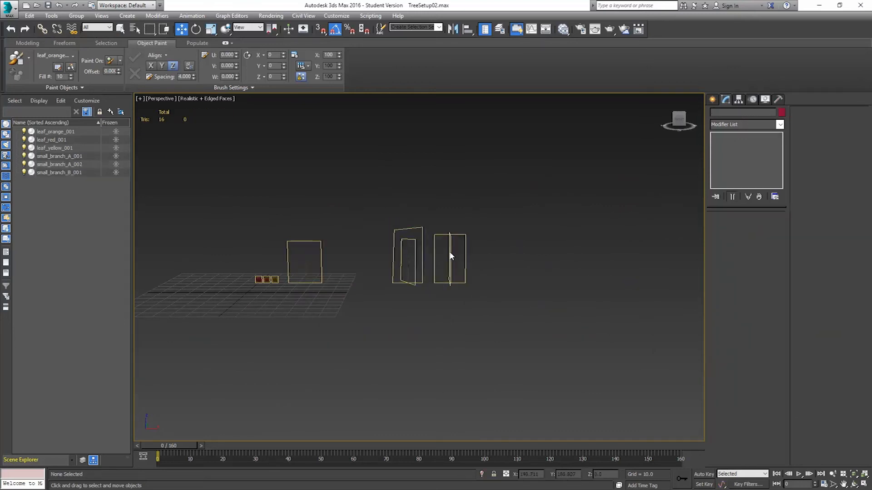
{"action": "middle_click_drag", "start_coordinate": [481, 249], "coordinate": [483, 274], "text": "alt"}
{"action": "left_click", "coordinate": [372, 260]}
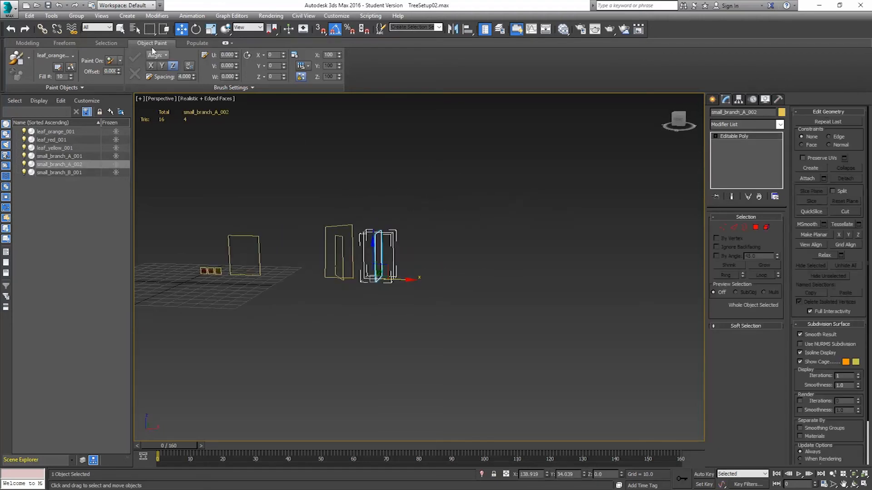
Rotate the second branch plane 180 degrees around its vertical axis.
{"action": "left_click", "coordinate": [196, 29]}
{"action": "mouse_move", "coordinate": [377, 285]}
{"action": "left_mouse_down"}
{"action": "mouse_move", "coordinate": [363, 286]}
{"action": "mouse_move", "coordinate": [377, 286]}
{"action": "left_mouse_up"}
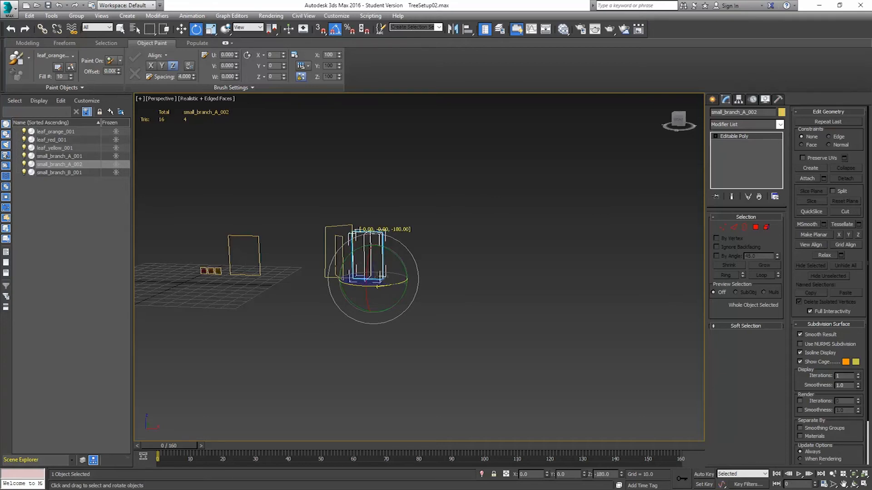
{"action": "left_click", "coordinate": [181, 29]}
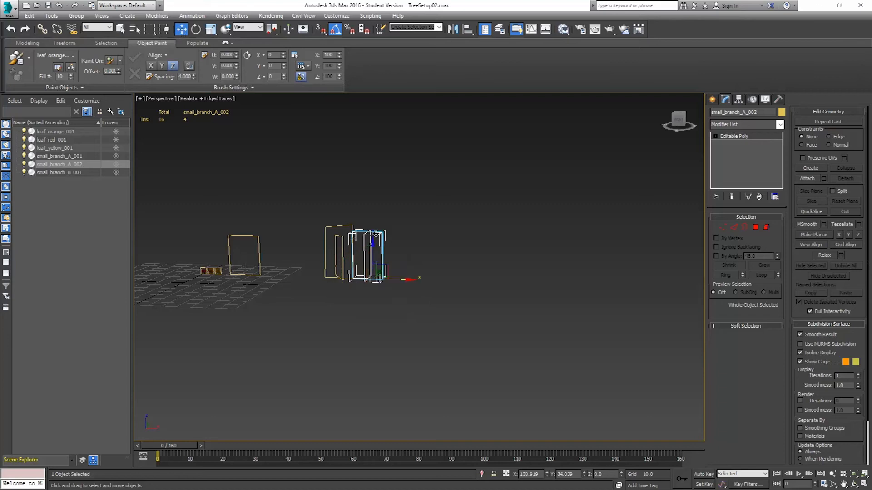
Select the first branch plane and paint orange leaves along a branch, reducing the brush spacing to 1.73.
{"action": "left_click_drag", "start_coordinate": [391, 281], "coordinate": [463, 286]}
{"action": "scroll", "coordinate": [273, 294], "scroll_direction": "up", "scroll_amount": 2}
{"action": "scroll", "coordinate": [326, 254], "scroll_direction": "up", "scroll_amount": 6}
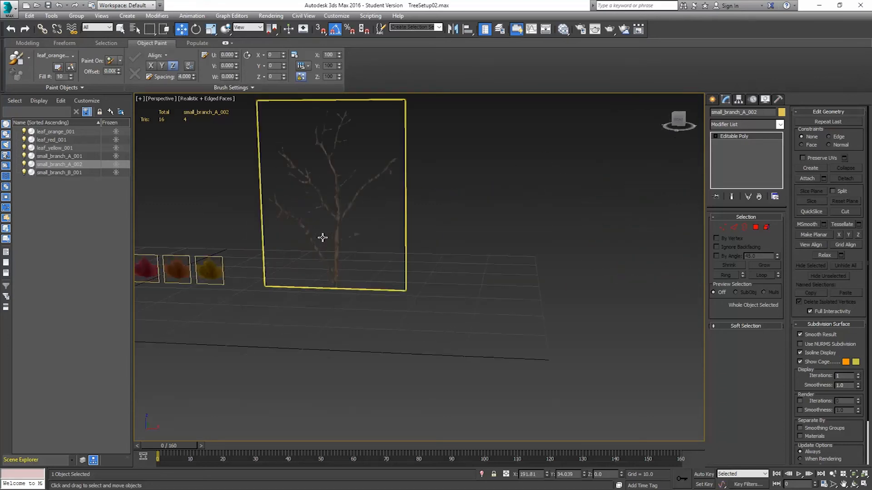
{"action": "left_click", "coordinate": [349, 222]}
{"action": "middle_click_drag", "start_coordinate": [331, 220], "coordinate": [388, 288]}
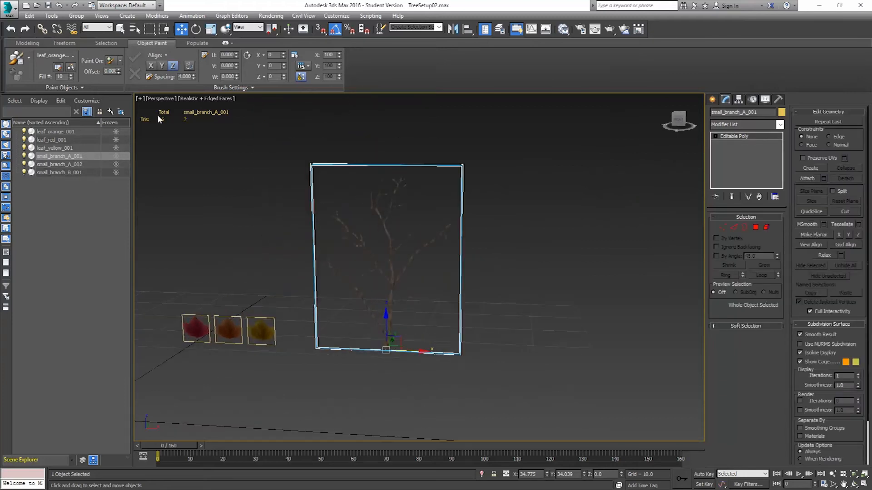
{"action": "left_click", "coordinate": [16, 58]}
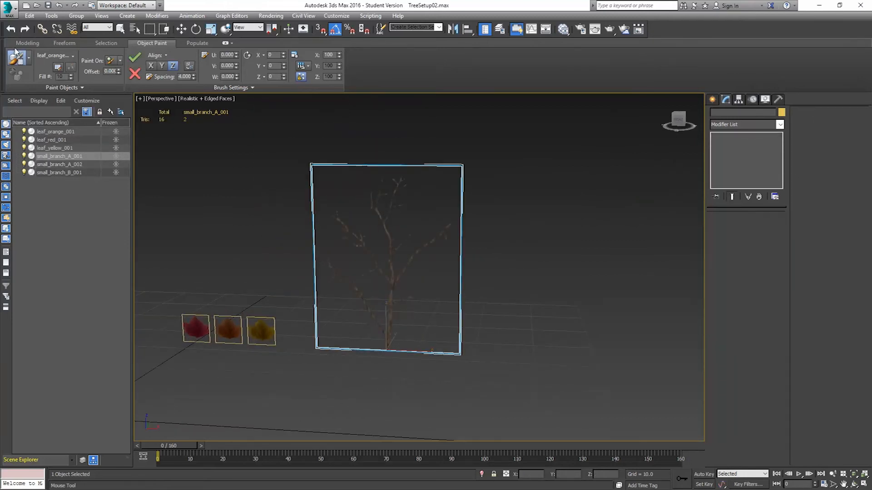
{"action": "scroll", "coordinate": [390, 319], "scroll_direction": "up", "scroll_amount": 4}
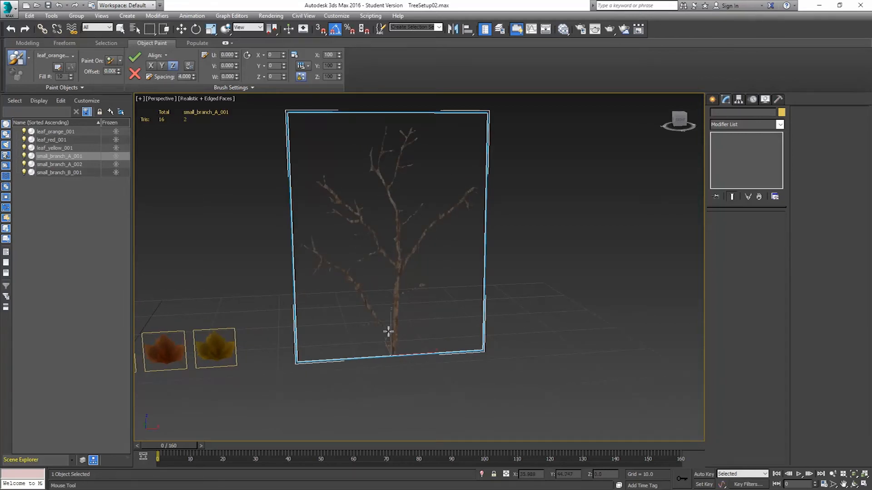
{"action": "left_click", "coordinate": [378, 322]}
{"action": "mouse_move", "coordinate": [364, 301]}
{"action": "left_mouse_down"}
{"action": "mouse_move", "coordinate": [342, 268]}
{"action": "mouse_move", "coordinate": [303, 248]}
{"action": "left_mouse_up"}
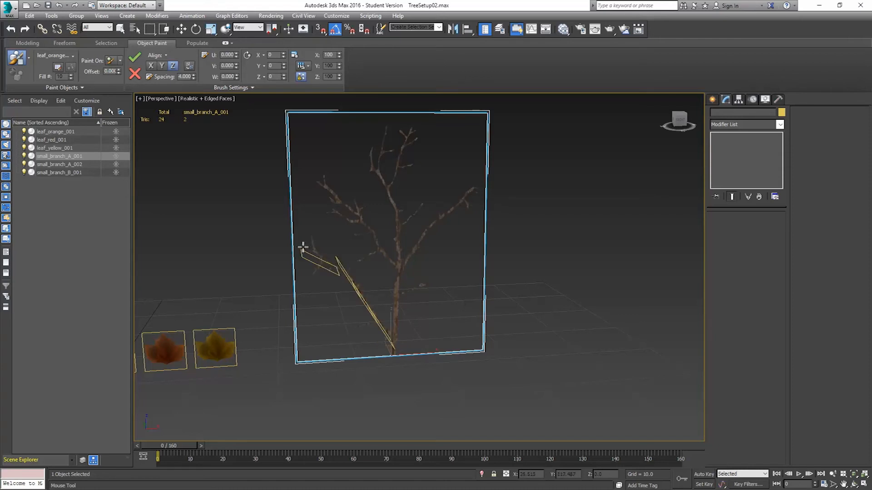
{"action": "middle_click_drag", "start_coordinate": [322, 284], "coordinate": [450, 256], "text": "alt"}
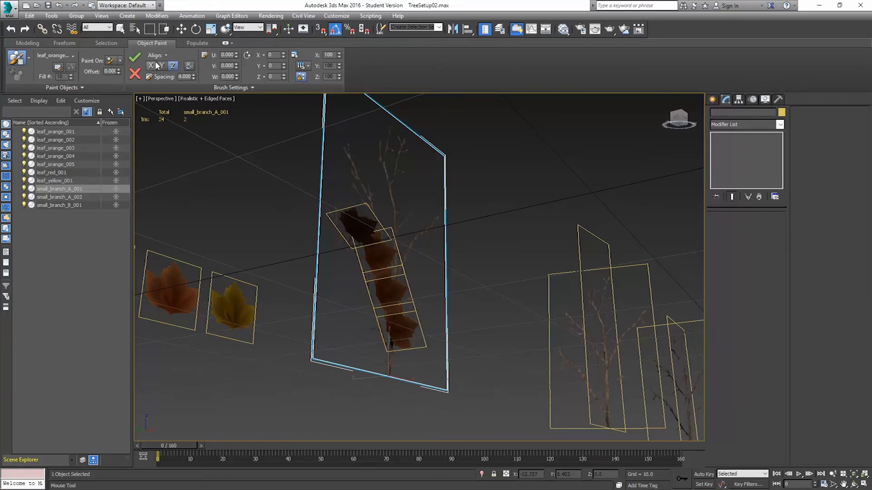
{"action": "left_click_drag", "start_coordinate": [194, 79], "coordinate": [202, 184]}
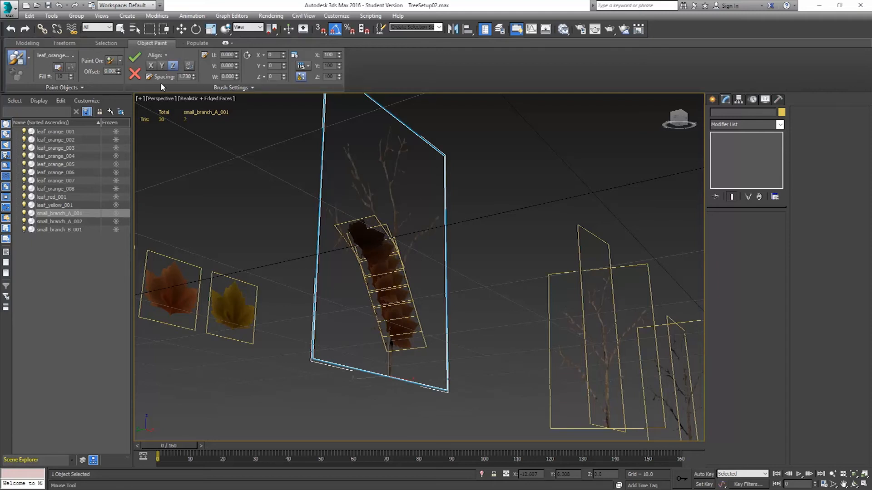
Set the Object Paint offsets to U -0.20 and V 0.600.
{"action": "mouse_move", "coordinate": [236, 55]}
{"action": "left_mouse_down"}
{"action": "mouse_move", "coordinate": [230, 65]}
{"action": "mouse_move", "coordinate": [227, 29]}
{"action": "mouse_move", "coordinate": [237, 80]}
{"action": "mouse_move", "coordinate": [229, 51]}
{"action": "left_mouse_up"}
{"action": "right_click", "coordinate": [230, 52]}
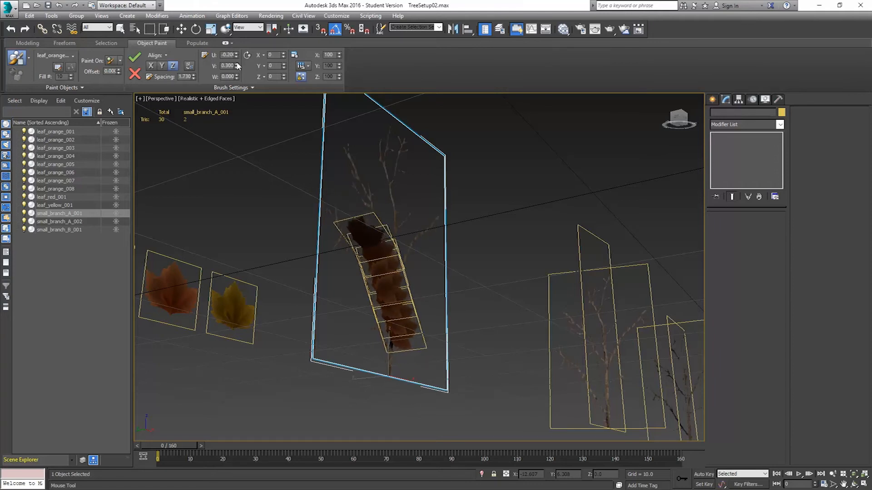
{"action": "left_click", "coordinate": [237, 64]}
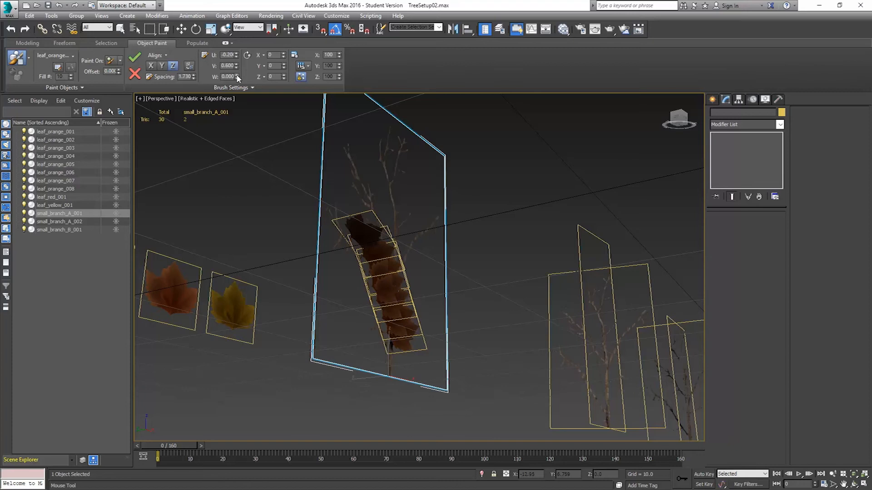
{"action": "mouse_move", "coordinate": [237, 77]}
{"action": "left_mouse_down"}
{"action": "mouse_move", "coordinate": [235, 60]}
{"action": "mouse_move", "coordinate": [244, 103]}
{"action": "left_mouse_up"}
{"action": "right_click", "coordinate": [244, 102]}
Set the painted objects' rotation to random X and Z with Y at -50.
{"action": "mouse_move", "coordinate": [284, 55]}
{"action": "left_mouse_down"}
{"action": "mouse_move", "coordinate": [304, 181]}
{"action": "mouse_move", "coordinate": [278, 406]}
{"action": "mouse_move", "coordinate": [306, 66]}
{"action": "left_mouse_up"}
{"action": "left_click", "coordinate": [261, 56]}
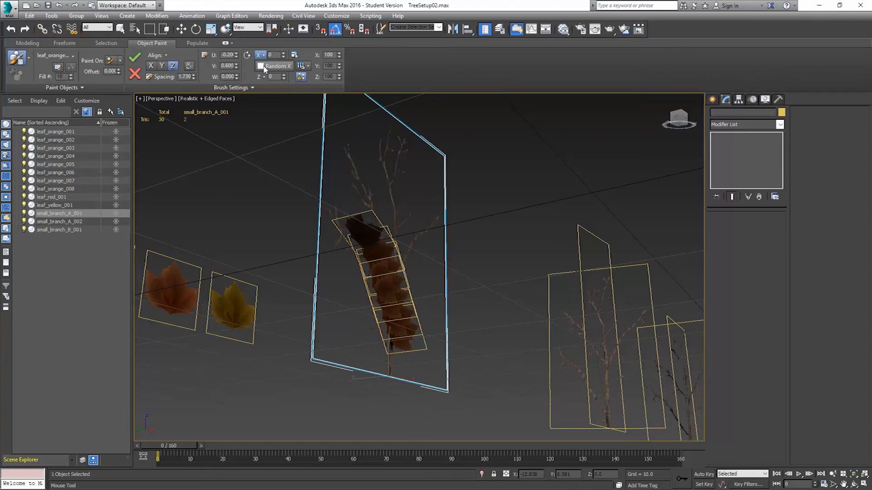
{"action": "left_click", "coordinate": [260, 66]}
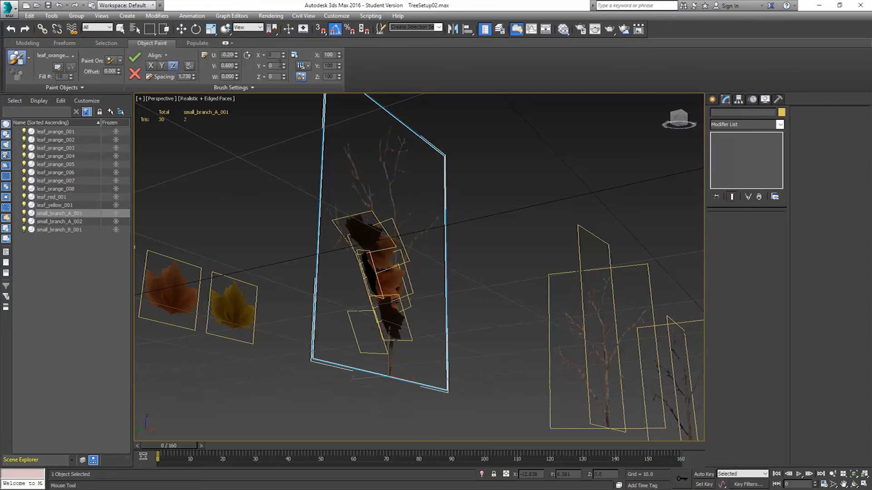
{"action": "left_click_drag", "start_coordinate": [284, 68], "coordinate": [283, 87]}
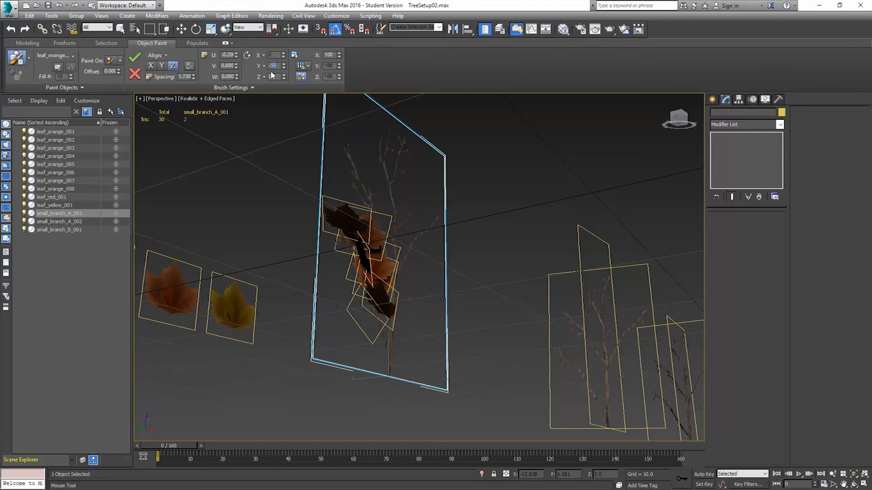
{"action": "type", "text": "-50"}
{"action": "key", "text": "Return"}
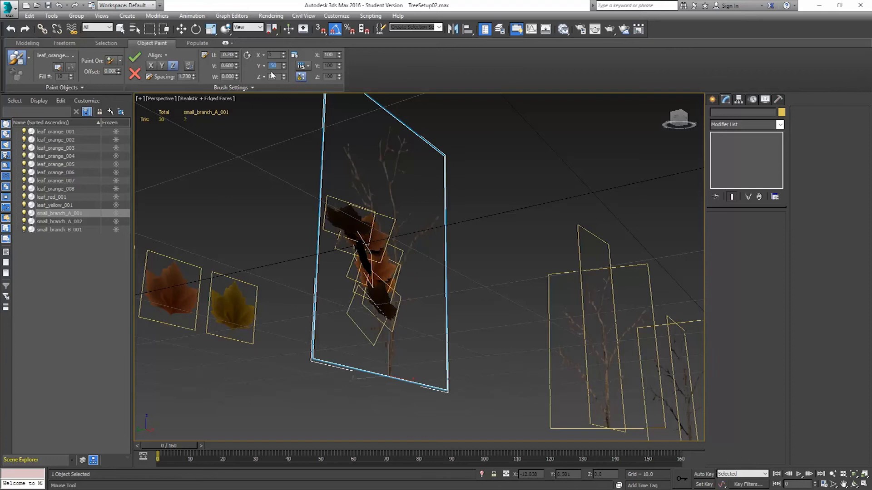
{"action": "mouse_move", "coordinate": [284, 79]}
{"action": "left_mouse_down"}
{"action": "mouse_move", "coordinate": [282, 4]}
{"action": "mouse_move", "coordinate": [286, 354]}
{"action": "mouse_move", "coordinate": [296, 25]}
{"action": "mouse_move", "coordinate": [315, 111]}
{"action": "mouse_move", "coordinate": [304, 57]}
{"action": "left_mouse_up"}
{"action": "left_click", "coordinate": [263, 77]}
{"action": "left_click", "coordinate": [261, 88]}
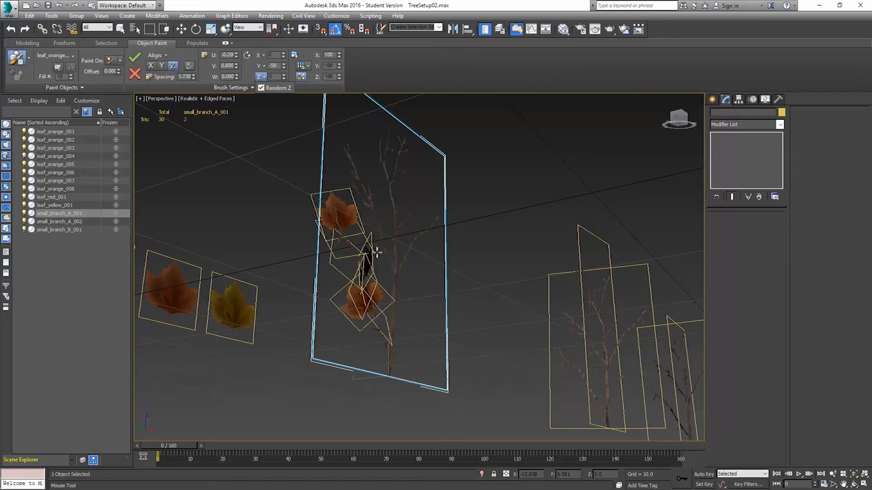
Paint orange leaves onto the branch, reducing the brush spacing to 0.990.
{"action": "middle_click_drag", "start_coordinate": [377, 252], "coordinate": [350, 290], "text": "alt"}
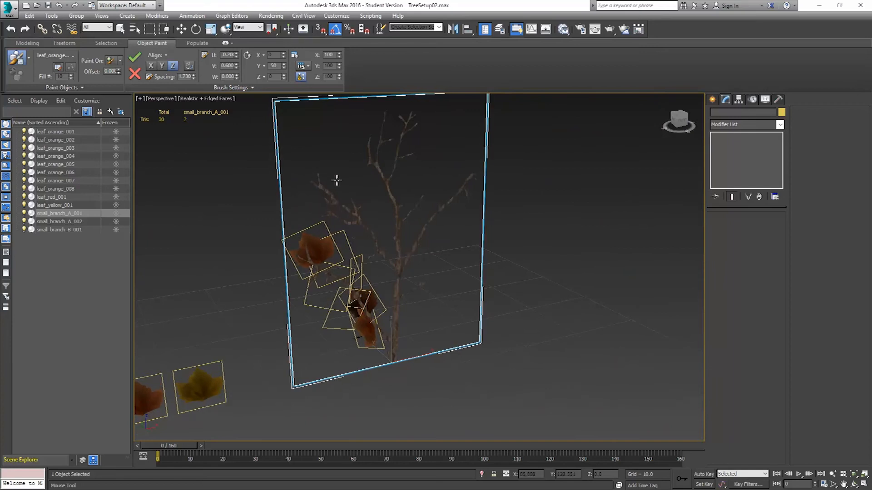
{"action": "left_click_drag", "start_coordinate": [193, 78], "coordinate": [197, 111]}
{"action": "mouse_move", "coordinate": [339, 262]}
{"action": "middle_mouse_down", "text": "alt"}
{"action": "mouse_move", "coordinate": [472, 238]}
{"action": "mouse_move", "coordinate": [326, 257]}
{"action": "middle_mouse_up", "text": "alt"}
{"action": "scroll", "coordinate": [326, 257], "scroll_direction": "up", "scroll_amount": 2}
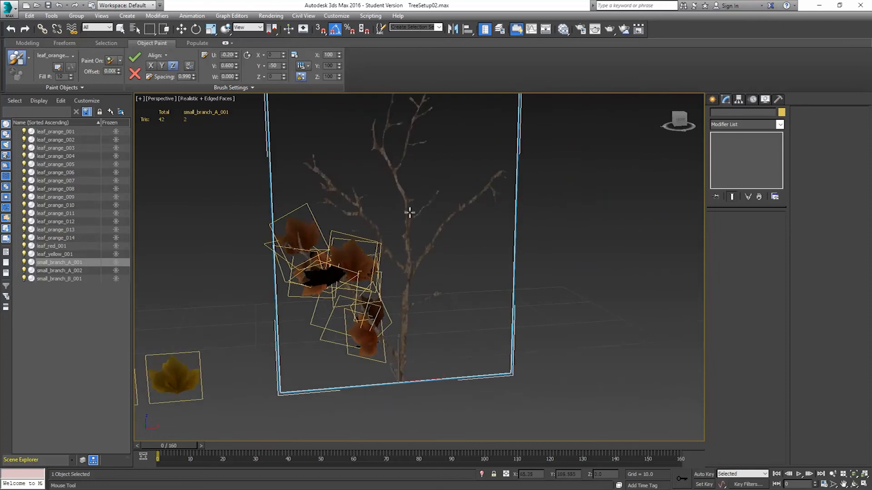
Set the scaling to Ramp, scaling leaves from 120 to 70 along each stroke.
{"action": "left_click", "coordinate": [304, 66]}
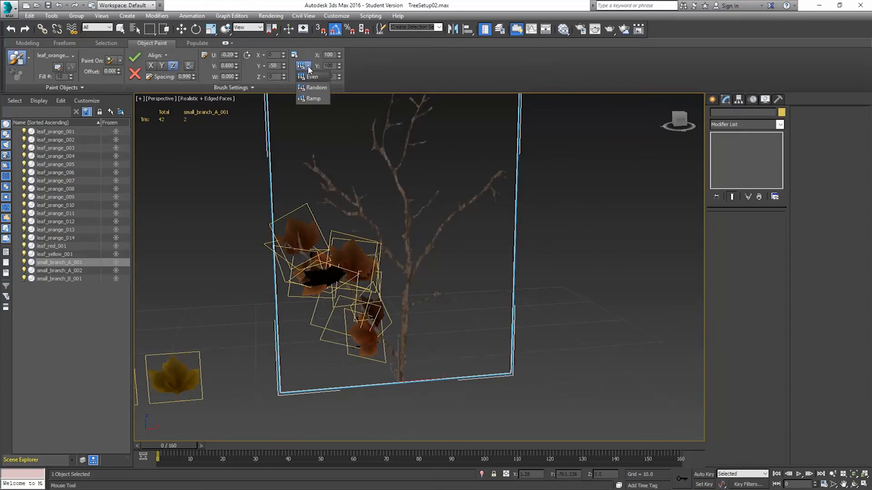
{"action": "left_click", "coordinate": [312, 99]}
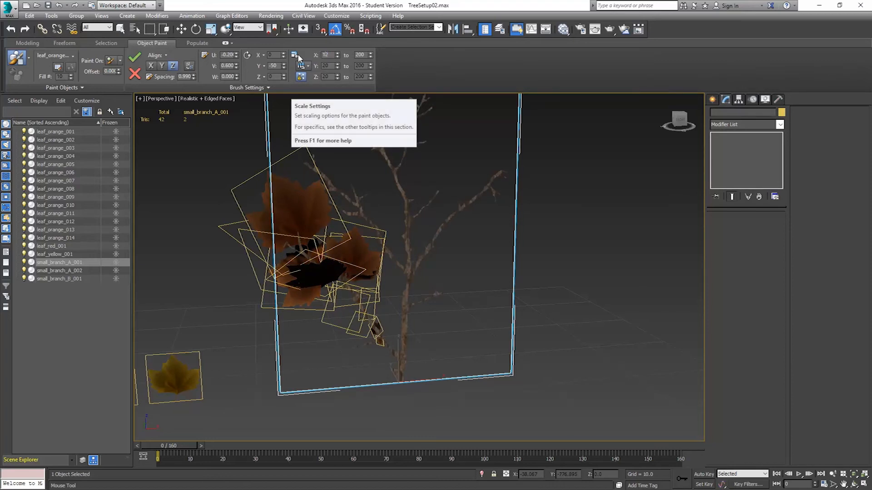
{"action": "type", "text": "0"}
{"action": "key", "text": "Return"}
{"action": "key", "text": "Tab"}
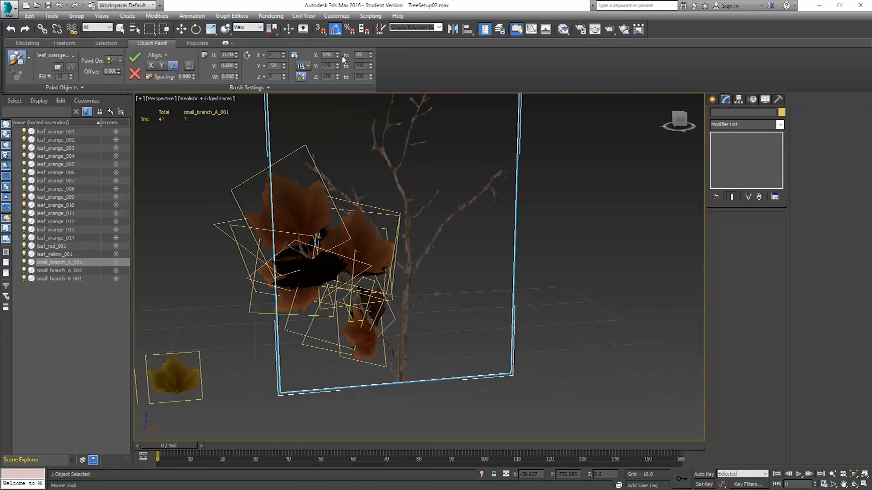
{"action": "key", "text": "Return"}
Paint ramp-scaled orange leaves along the lower branches of the first branch plane.
{"action": "middle_click_drag", "start_coordinate": [384, 295], "coordinate": [408, 276], "text": "alt"}
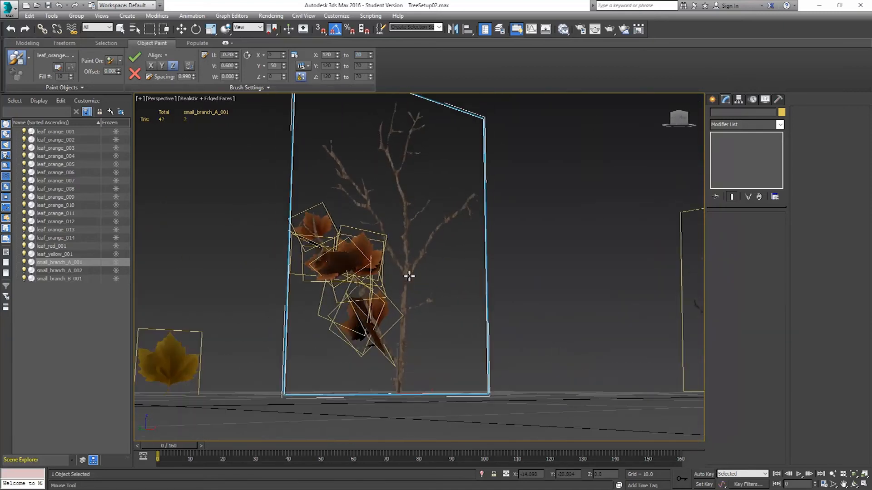
{"action": "scroll", "coordinate": [388, 335], "scroll_direction": "up", "scroll_amount": 5}
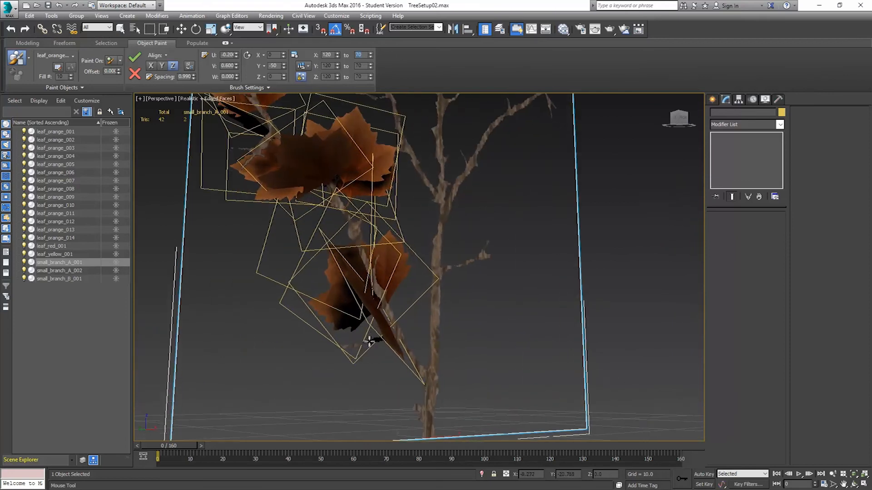
{"action": "left_click", "coordinate": [363, 341]}
{"action": "left_click", "coordinate": [343, 345]}
{"action": "mouse_move", "coordinate": [369, 346]}
{"action": "middle_mouse_down", "text": "alt"}
{"action": "mouse_move", "coordinate": [407, 345]}
{"action": "mouse_move", "coordinate": [329, 365]}
{"action": "middle_mouse_up", "text": "alt"}
{"action": "middle_click_drag", "start_coordinate": [440, 318], "coordinate": [419, 330]}
{"action": "mouse_move", "coordinate": [416, 307]}
{"action": "left_mouse_down"}
{"action": "mouse_move", "coordinate": [452, 281]}
{"action": "mouse_move", "coordinate": [488, 276]}
{"action": "left_mouse_up"}
{"action": "middle_click_drag", "start_coordinate": [471, 223], "coordinate": [491, 299]}
{"action": "scroll", "coordinate": [490, 300], "scroll_direction": "up", "scroll_amount": 2}
{"action": "scroll", "coordinate": [412, 254], "scroll_direction": "down", "scroll_amount": 3}
{"action": "middle_click_drag", "start_coordinate": [412, 254], "coordinate": [494, 296]}
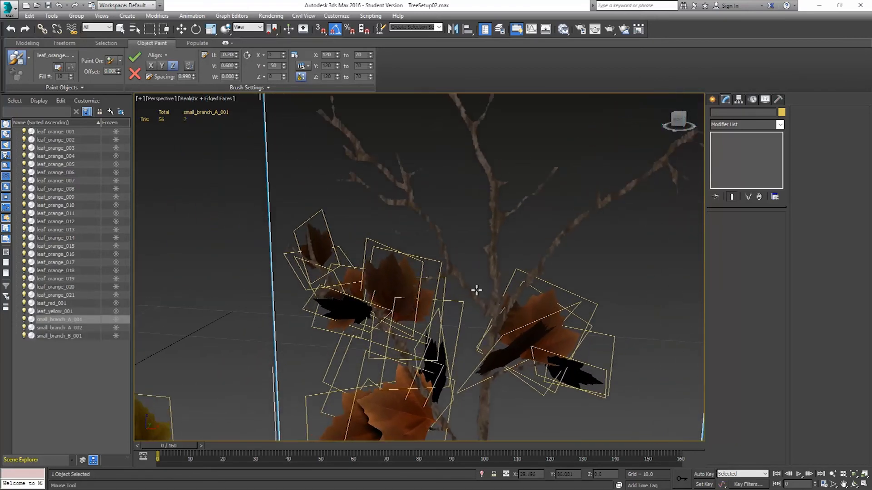
{"action": "mouse_move", "coordinate": [433, 276]}
{"action": "left_mouse_down"}
{"action": "mouse_move", "coordinate": [414, 292]}
{"action": "mouse_move", "coordinate": [418, 238]}
{"action": "mouse_move", "coordinate": [393, 231]}
{"action": "mouse_move", "coordinate": [422, 162]}
{"action": "left_mouse_up"}
{"action": "middle_click_drag", "start_coordinate": [398, 200], "coordinate": [429, 219]}
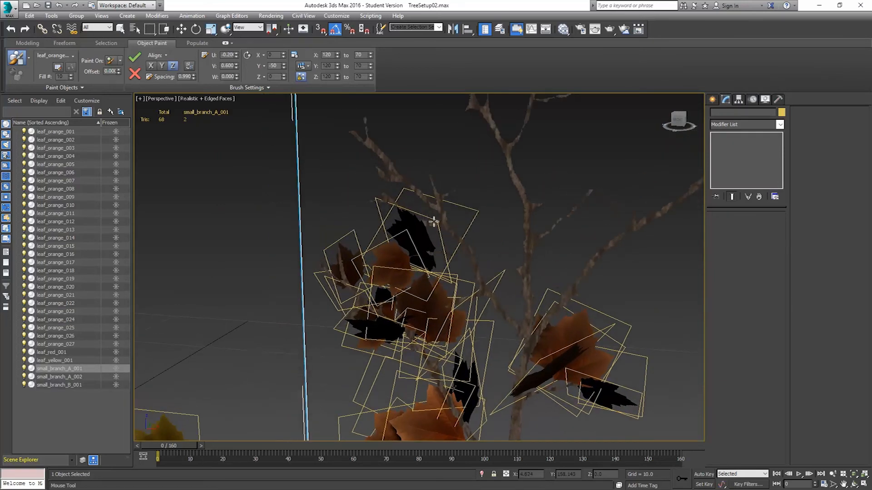
{"action": "mouse_move", "coordinate": [410, 217]}
{"action": "left_mouse_down"}
{"action": "mouse_move", "coordinate": [385, 195]}
{"action": "mouse_move", "coordinate": [418, 205]}
{"action": "left_mouse_up"}
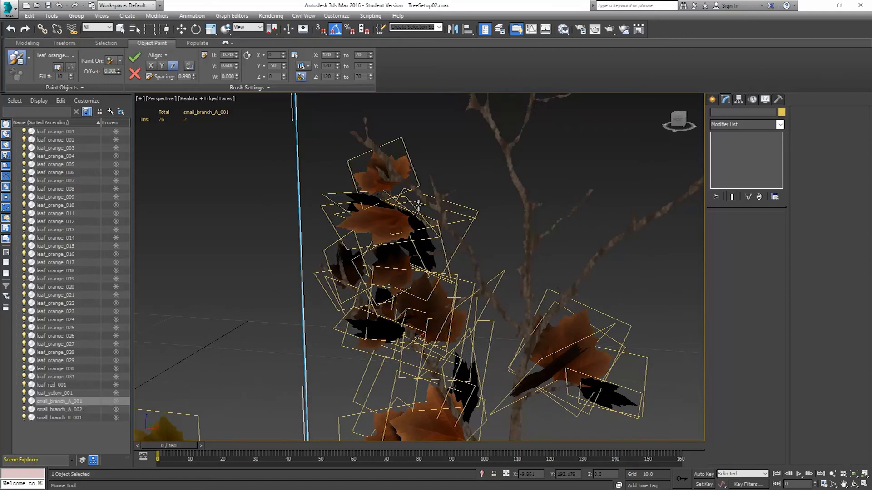
{"action": "left_click", "coordinate": [454, 192]}
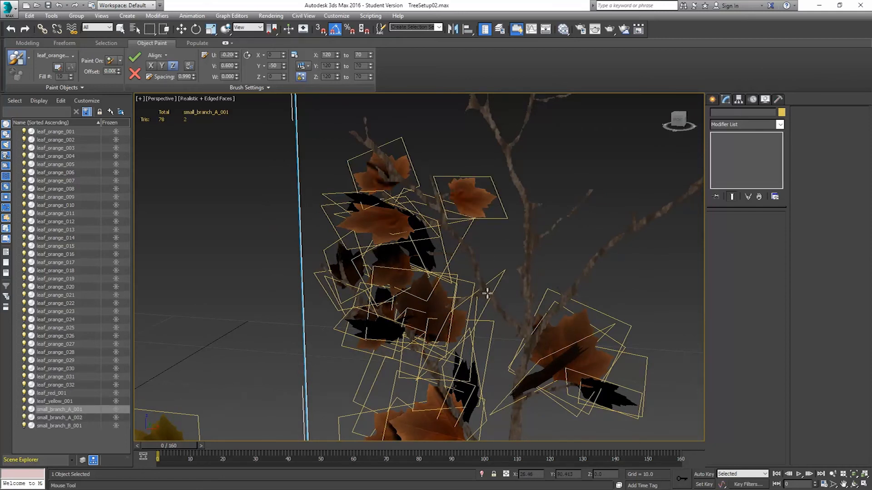
Paint more orange leaves along the upper branches, then discard all painted leaves.
{"action": "mouse_move", "coordinate": [488, 294]}
{"action": "left_mouse_down"}
{"action": "mouse_move", "coordinate": [468, 253]}
{"action": "mouse_move", "coordinate": [418, 214]}
{"action": "mouse_move", "coordinate": [381, 156]}
{"action": "mouse_move", "coordinate": [348, 129]}
{"action": "left_mouse_up"}
{"action": "mouse_move", "coordinate": [486, 249]}
{"action": "middle_mouse_down", "text": "alt"}
{"action": "mouse_move", "coordinate": [525, 229]}
{"action": "mouse_move", "coordinate": [502, 255]}
{"action": "mouse_move", "coordinate": [468, 218]}
{"action": "mouse_move", "coordinate": [539, 237]}
{"action": "mouse_move", "coordinate": [509, 257]}
{"action": "mouse_move", "coordinate": [473, 263]}
{"action": "mouse_move", "coordinate": [480, 263]}
{"action": "middle_mouse_up", "text": "alt"}
{"action": "scroll", "coordinate": [480, 263], "scroll_direction": "up", "scroll_amount": 2}
{"action": "left_click_drag", "start_coordinate": [479, 256], "coordinate": [540, 194]}
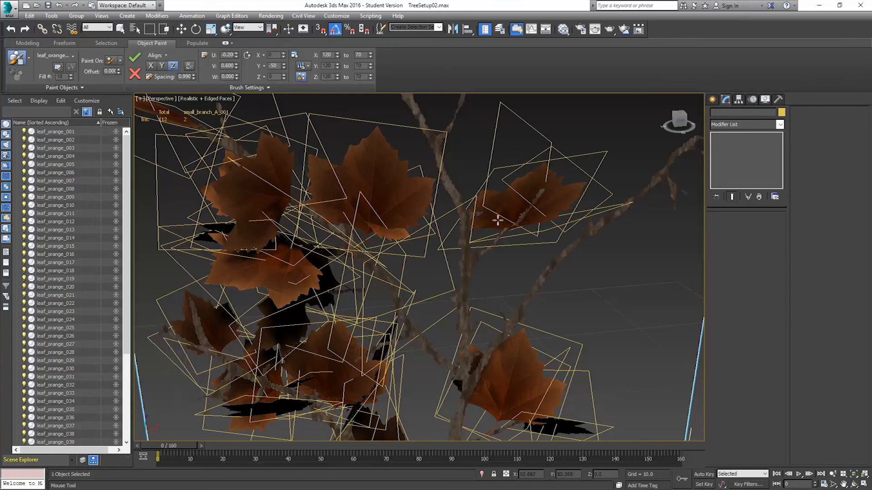
{"action": "scroll", "coordinate": [498, 220], "scroll_direction": "down", "scroll_amount": 4}
{"action": "middle_click_drag", "start_coordinate": [466, 195], "coordinate": [465, 269]}
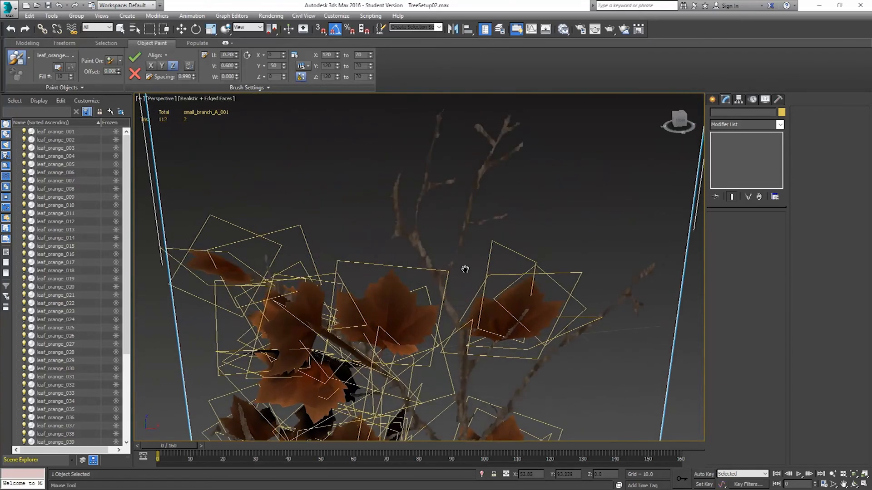
{"action": "left_click_drag", "start_coordinate": [443, 274], "coordinate": [510, 119]}
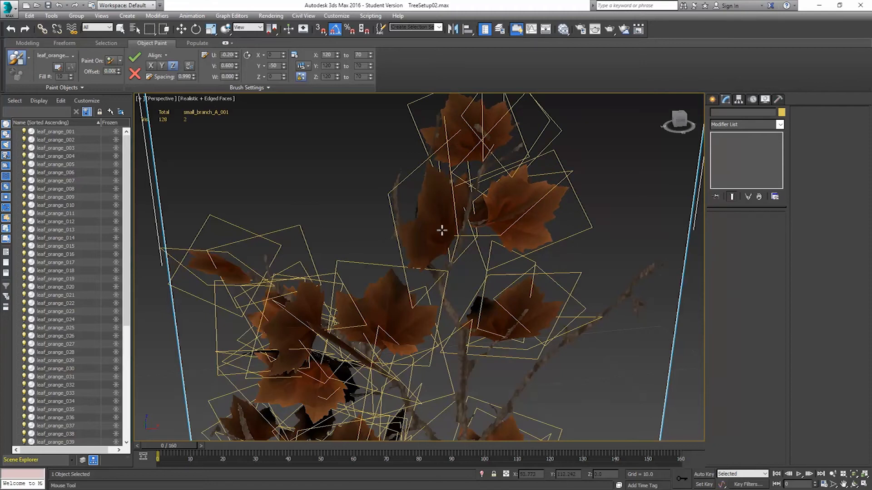
{"action": "left_click_drag", "start_coordinate": [451, 249], "coordinate": [419, 143]}
{"action": "middle_click_drag", "start_coordinate": [584, 336], "coordinate": [458, 336], "text": "alt"}
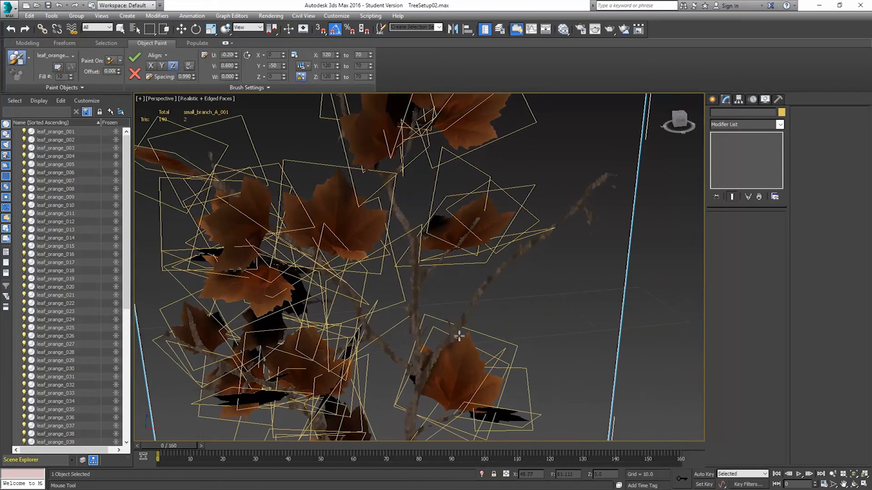
{"action": "mouse_move", "coordinate": [453, 332]}
{"action": "left_mouse_down"}
{"action": "mouse_move", "coordinate": [500, 275]}
{"action": "mouse_move", "coordinate": [593, 183]}
{"action": "mouse_move", "coordinate": [607, 180]}
{"action": "mouse_move", "coordinate": [593, 218]}
{"action": "left_mouse_up"}
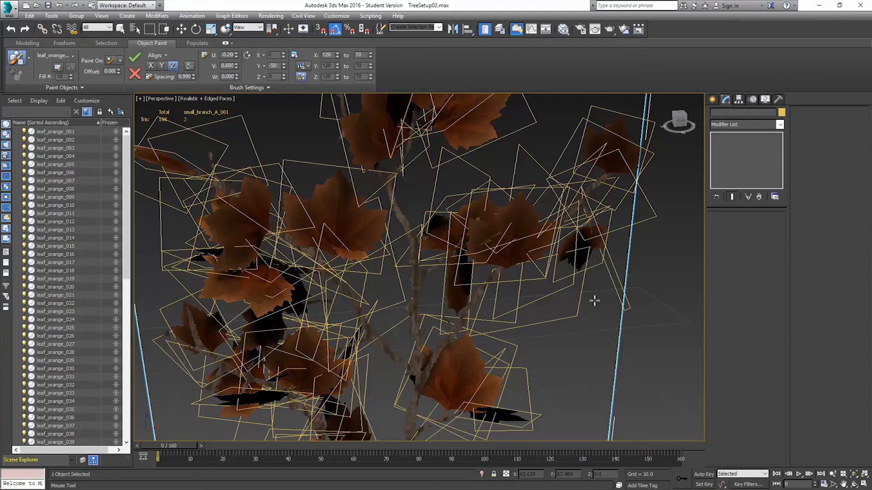
{"action": "scroll", "coordinate": [505, 314], "scroll_direction": "down", "scroll_amount": 8}
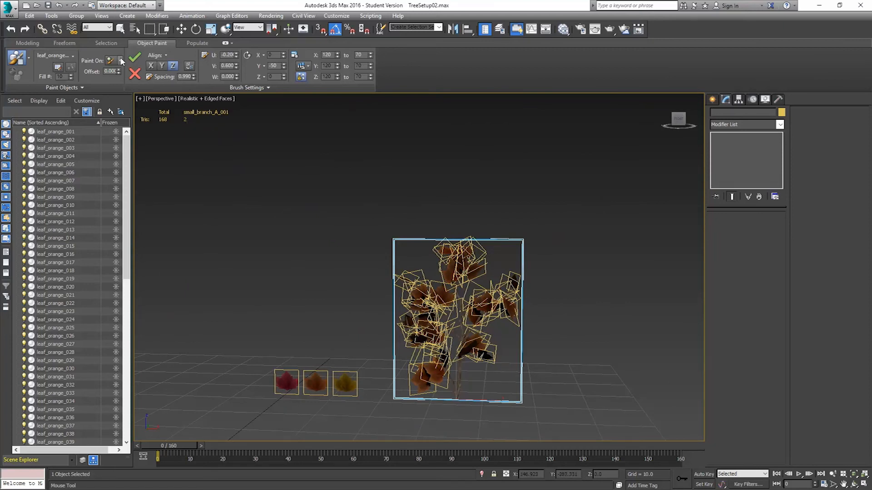
{"action": "left_click", "coordinate": [135, 76]}
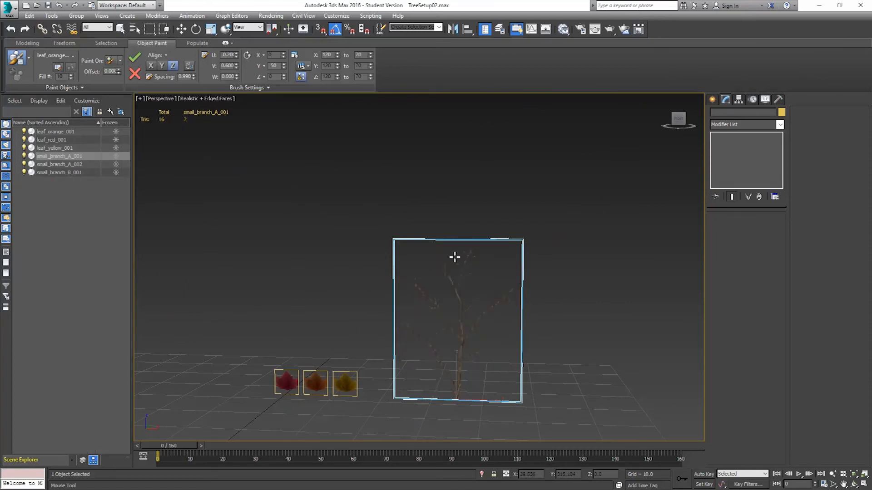
Set the paint objects to be used All, Randomly and paint mixed leaves onto the branch.
{"action": "left_click", "coordinate": [73, 57]}
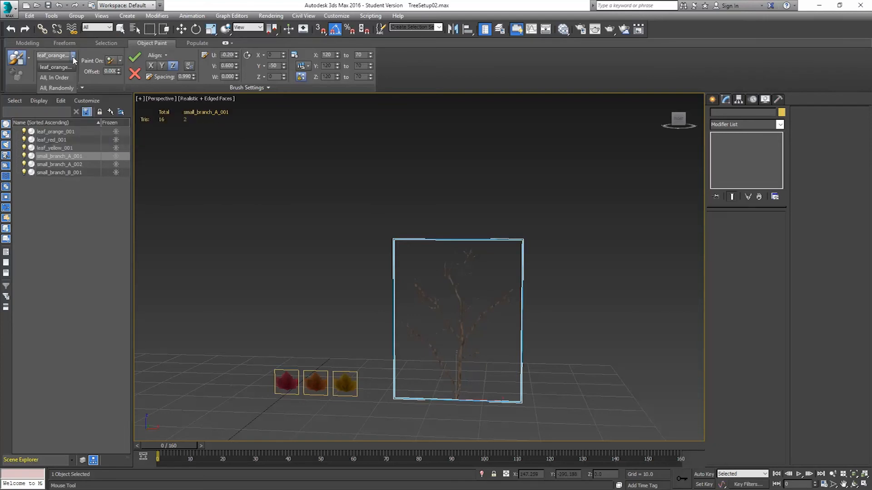
{"action": "left_click", "coordinate": [66, 87]}
{"action": "scroll", "coordinate": [391, 322], "scroll_direction": "up", "scroll_amount": 8}
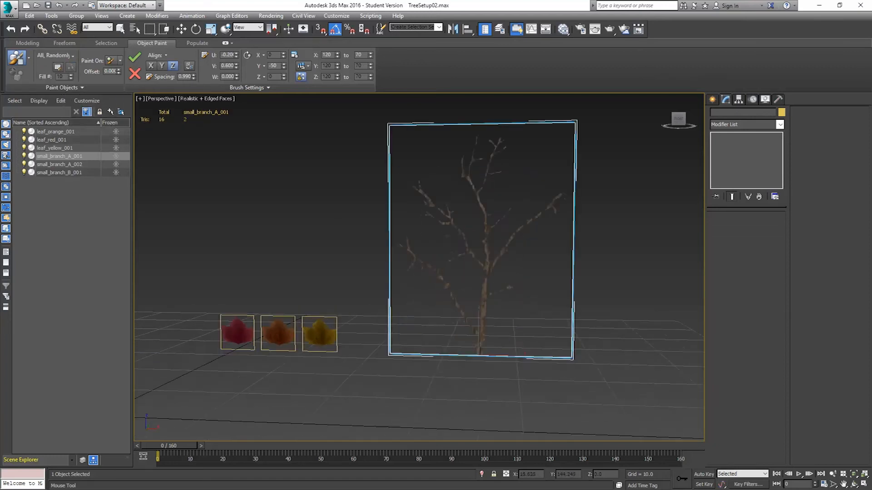
{"action": "left_click_drag", "start_coordinate": [496, 341], "coordinate": [455, 347]}
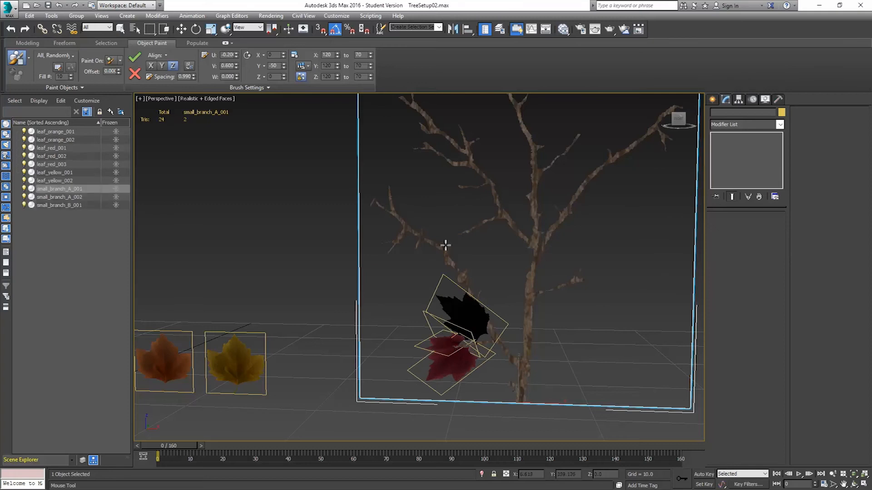
{"action": "left_click_drag", "start_coordinate": [404, 232], "coordinate": [392, 244]}
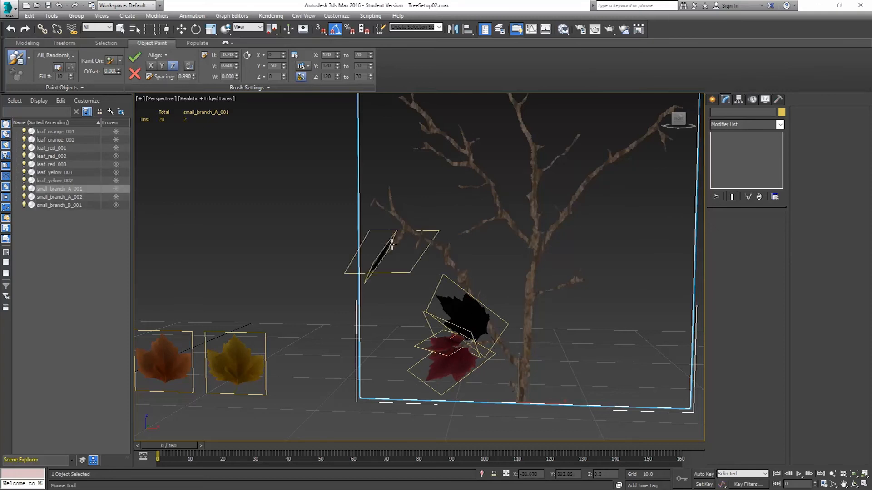
{"action": "left_click_drag", "start_coordinate": [389, 208], "coordinate": [388, 190]}
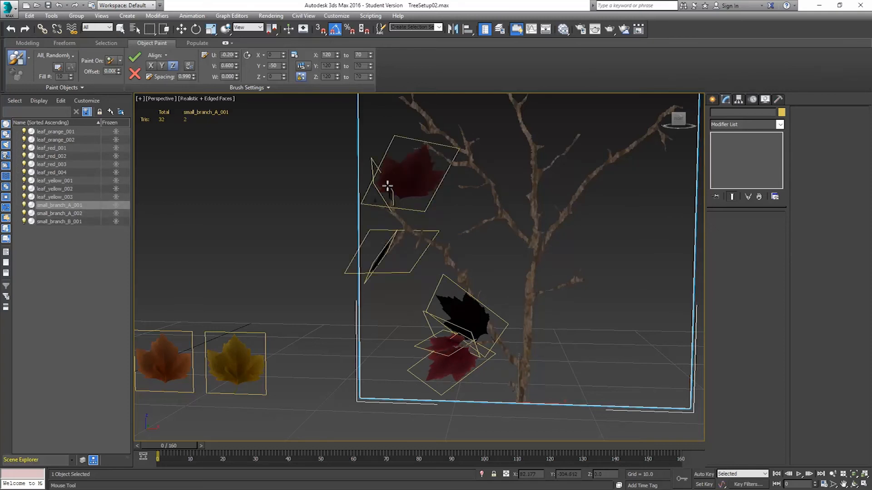
Paint more randomly mixed red, orange and yellow leaves along the branches of the first plane.
{"action": "mouse_move", "coordinate": [488, 321]}
{"action": "left_mouse_down"}
{"action": "mouse_move", "coordinate": [504, 290]}
{"action": "mouse_move", "coordinate": [427, 245]}
{"action": "mouse_move", "coordinate": [376, 178]}
{"action": "left_mouse_up"}
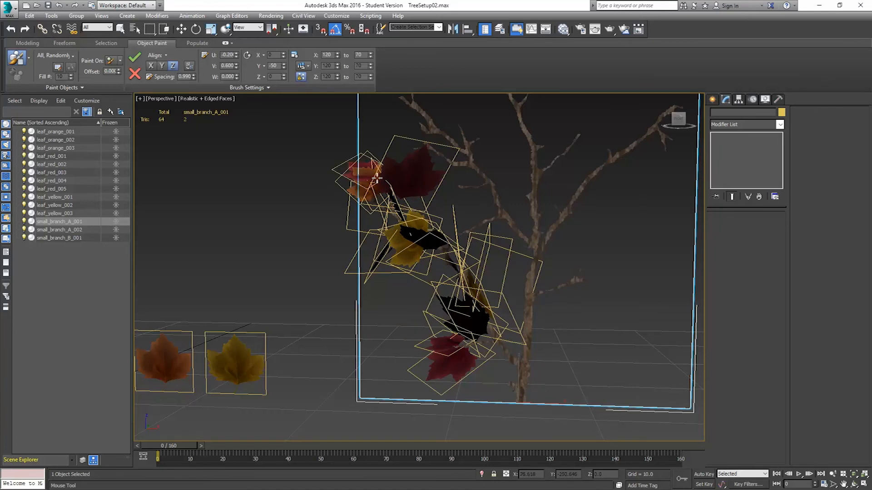
{"action": "mouse_move", "coordinate": [412, 261]}
{"action": "middle_mouse_down", "text": "alt"}
{"action": "mouse_move", "coordinate": [375, 273]}
{"action": "mouse_move", "coordinate": [358, 266]}
{"action": "mouse_move", "coordinate": [524, 282]}
{"action": "middle_mouse_up", "text": "alt"}
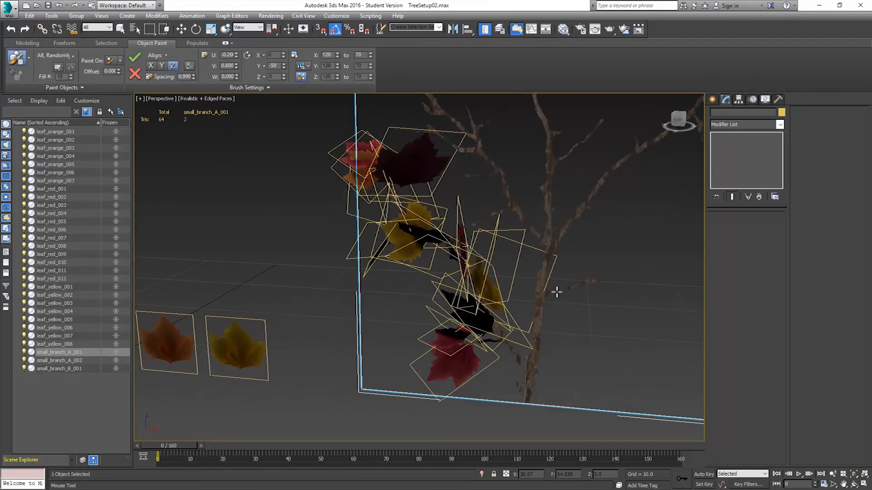
{"action": "left_click_drag", "start_coordinate": [556, 292], "coordinate": [593, 278]}
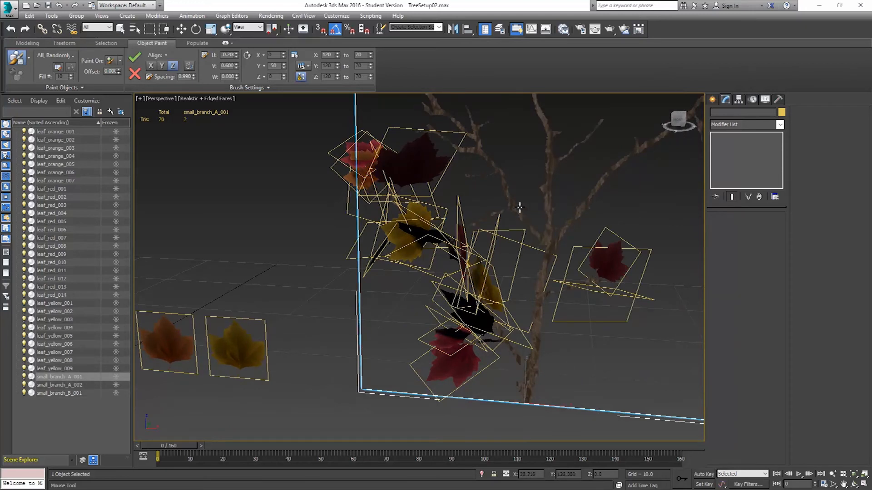
{"action": "left_click_drag", "start_coordinate": [505, 211], "coordinate": [474, 223]}
{"action": "left_click_drag", "start_coordinate": [496, 172], "coordinate": [463, 173]}
{"action": "left_click_drag", "start_coordinate": [455, 142], "coordinate": [425, 129]}
{"action": "middle_click_drag", "start_coordinate": [469, 164], "coordinate": [471, 228]}
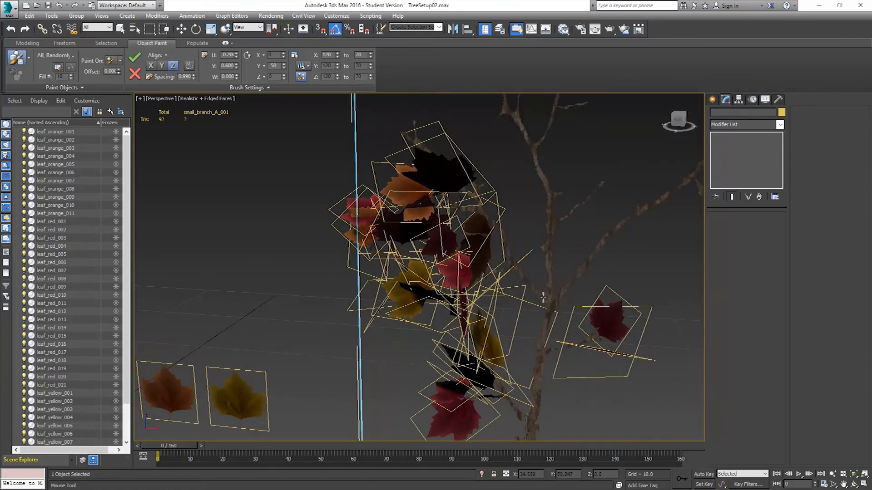
{"action": "mouse_move", "coordinate": [526, 279]}
{"action": "left_mouse_down"}
{"action": "mouse_move", "coordinate": [459, 178]}
{"action": "mouse_move", "coordinate": [399, 130]}
{"action": "left_mouse_up"}
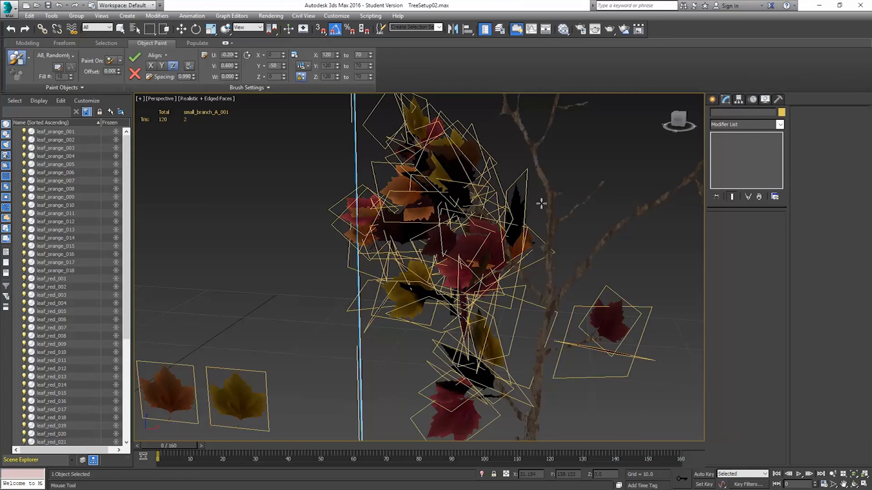
Paint additional randomly mixed leaves onto the upper and outer branches of the first branch plane.
{"action": "middle_click_drag", "start_coordinate": [535, 219], "coordinate": [500, 268]}
{"action": "left_click_drag", "start_coordinate": [542, 254], "coordinate": [567, 232]}
{"action": "middle_click_drag", "start_coordinate": [581, 320], "coordinate": [529, 321]}
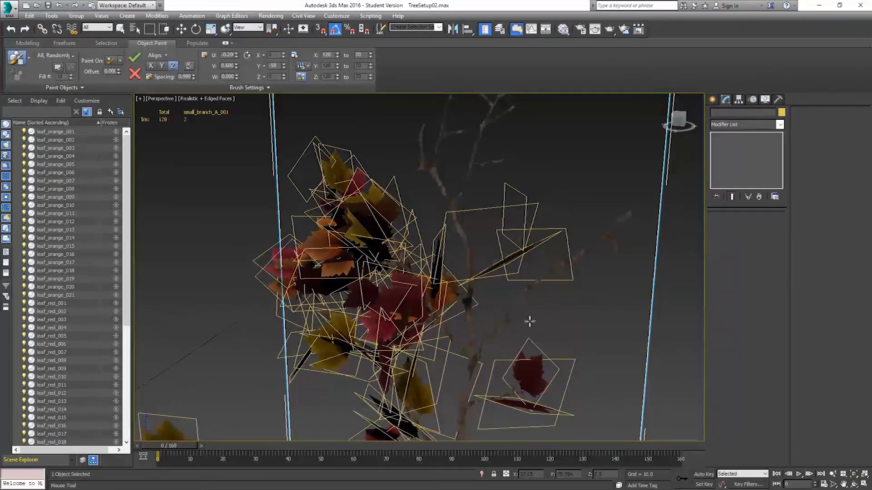
{"action": "left_click_drag", "start_coordinate": [606, 235], "coordinate": [621, 252]}
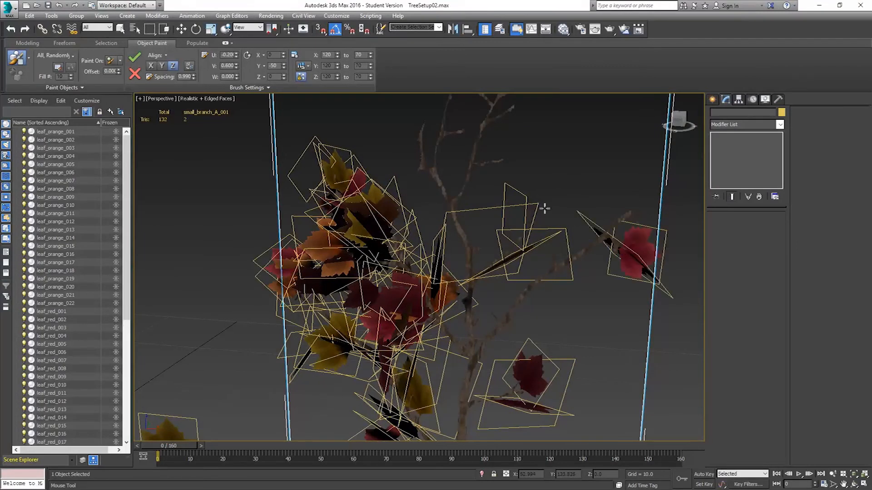
{"action": "left_click_drag", "start_coordinate": [487, 163], "coordinate": [505, 159]}
{"action": "middle_click_drag", "start_coordinate": [491, 148], "coordinate": [489, 198]}
{"action": "left_click_drag", "start_coordinate": [443, 182], "coordinate": [462, 180]}
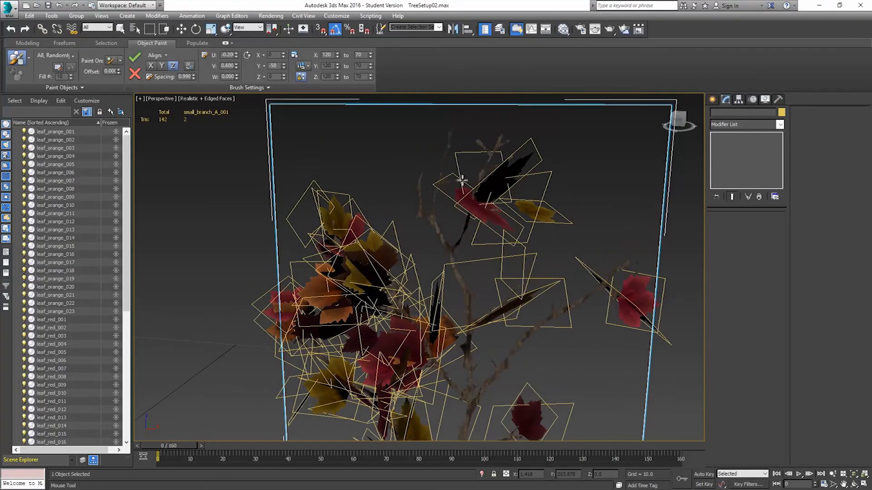
{"action": "left_click_drag", "start_coordinate": [434, 216], "coordinate": [418, 173]}
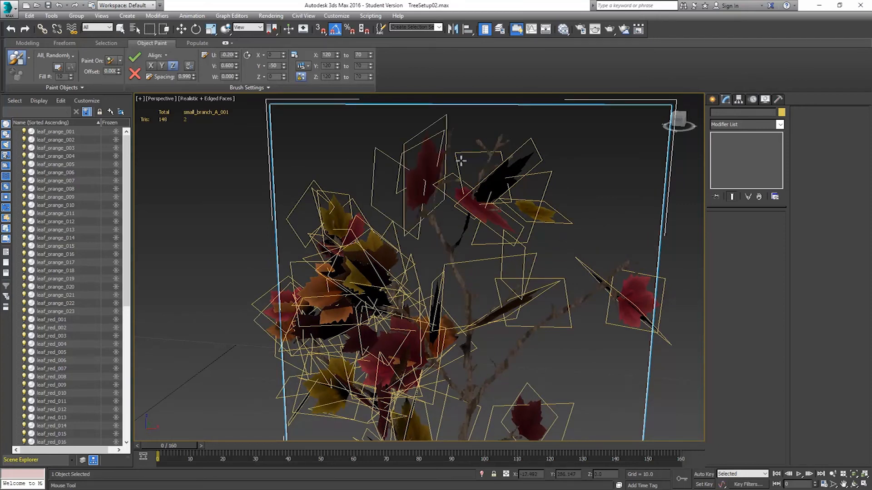
{"action": "mouse_move", "coordinate": [473, 195]}
{"action": "left_mouse_down"}
{"action": "mouse_move", "coordinate": [495, 137]}
{"action": "mouse_move", "coordinate": [454, 195]}
{"action": "mouse_move", "coordinate": [429, 163]}
{"action": "mouse_move", "coordinate": [443, 129]}
{"action": "left_mouse_up"}
{"action": "left_click_drag", "start_coordinate": [448, 264], "coordinate": [420, 210]}
{"action": "left_click_drag", "start_coordinate": [473, 379], "coordinate": [441, 232]}
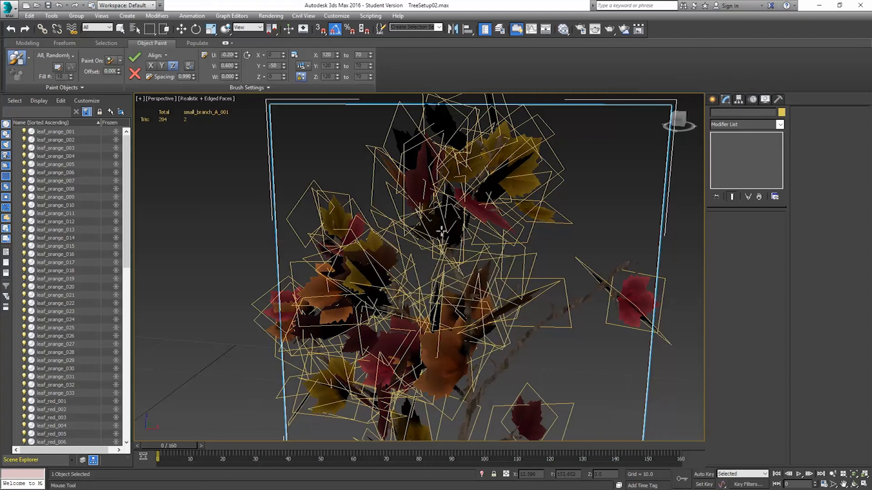
{"action": "mouse_move", "coordinate": [470, 403]}
{"action": "left_mouse_down"}
{"action": "mouse_move", "coordinate": [490, 398]}
{"action": "mouse_move", "coordinate": [538, 320]}
{"action": "mouse_move", "coordinate": [610, 274]}
{"action": "left_mouse_up"}
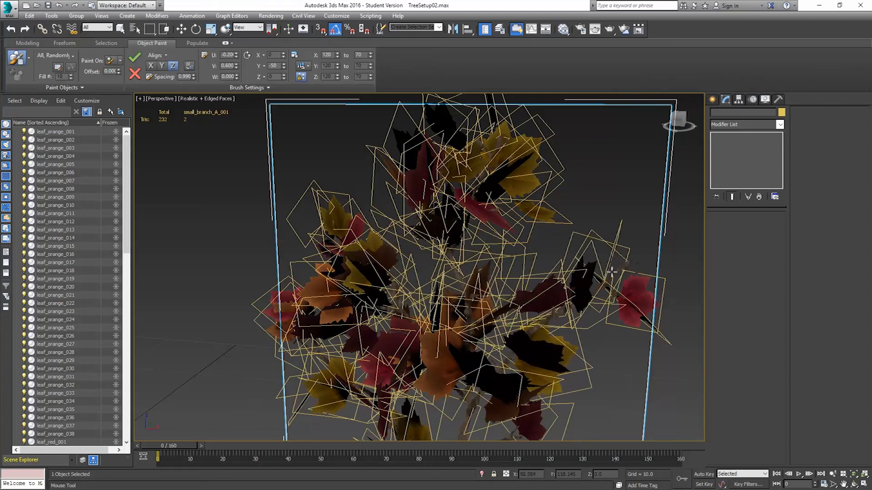
Orbit and zoom around the first branch plane in plain realistic shading to inspect the painted leaves.
{"action": "scroll", "coordinate": [534, 355], "scroll_direction": "down", "scroll_amount": 5}
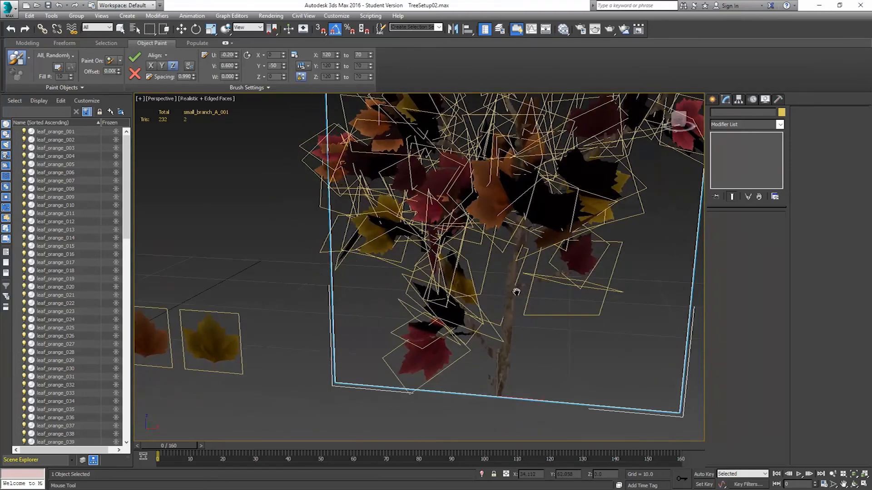
{"action": "middle_click_drag", "start_coordinate": [535, 354], "coordinate": [543, 325], "text": "alt"}
{"action": "key", "text": "F4"}
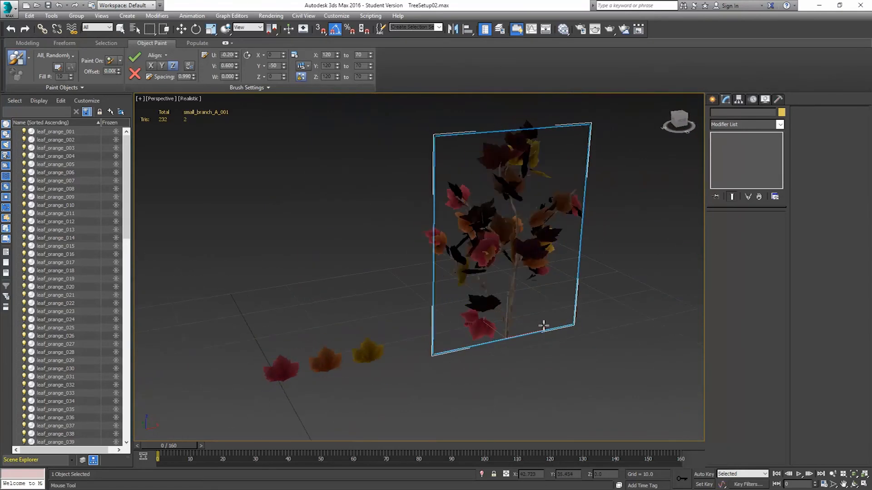
{"action": "mouse_move", "coordinate": [513, 232]}
{"action": "middle_mouse_down", "text": "alt"}
{"action": "mouse_move", "coordinate": [502, 244]}
{"action": "mouse_move", "coordinate": [470, 230]}
{"action": "mouse_move", "coordinate": [509, 199]}
{"action": "mouse_move", "coordinate": [547, 222]}
{"action": "mouse_move", "coordinate": [500, 230]}
{"action": "mouse_move", "coordinate": [464, 258]}
{"action": "mouse_move", "coordinate": [529, 233]}
{"action": "mouse_move", "coordinate": [509, 239]}
{"action": "middle_mouse_up", "text": "alt"}
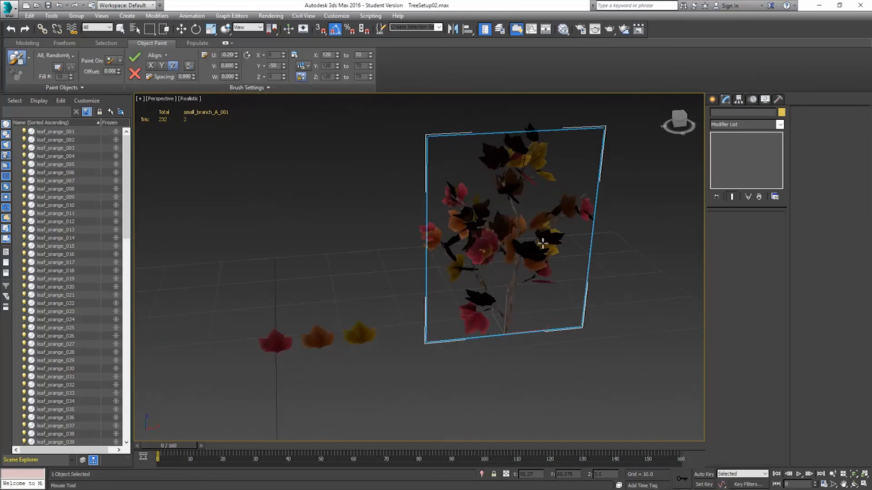
{"action": "middle_click_drag", "start_coordinate": [561, 246], "coordinate": [490, 261]}
{"action": "scroll", "coordinate": [493, 259], "scroll_direction": "up", "scroll_amount": 3}
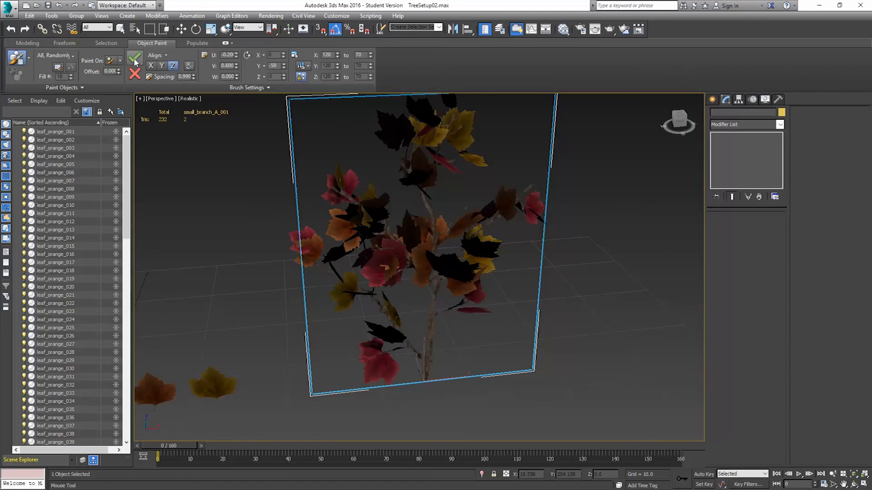
{"action": "middle_click_drag", "start_coordinate": [595, 263], "coordinate": [402, 297]}
{"action": "scroll", "coordinate": [526, 271], "scroll_direction": "down", "scroll_amount": 3}
{"action": "middle_click_drag", "start_coordinate": [581, 295], "coordinate": [386, 314]}
{"action": "middle_click_drag", "start_coordinate": [220, 319], "coordinate": [321, 252]}
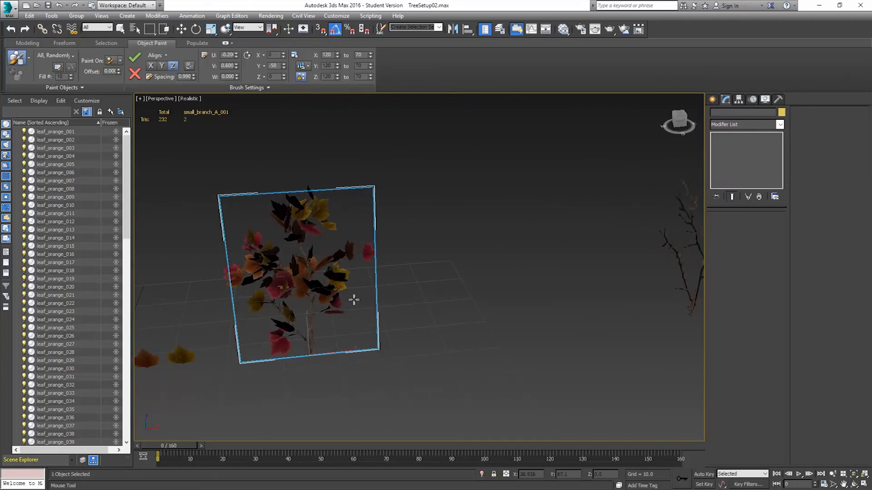
{"action": "middle_click_drag", "start_coordinate": [548, 278], "coordinate": [391, 280]}
{"action": "scroll", "coordinate": [492, 258], "scroll_direction": "up", "scroll_amount": 5}
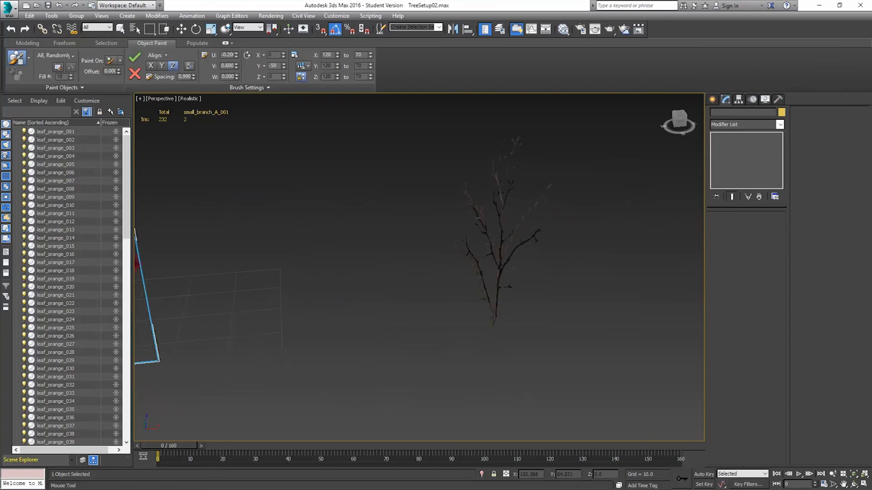
{"action": "scroll", "coordinate": [492, 255], "scroll_direction": "down", "scroll_amount": 2}
{"action": "middle_click_drag", "start_coordinate": [492, 255], "coordinate": [504, 303], "text": "alt"}
{"action": "key", "text": "F4"}
{"action": "middle_click_drag", "start_coordinate": [417, 212], "coordinate": [364, 285], "text": "alt"}
Select the small_branch_B_001 plane and start Object Paint painting on it.
{"action": "key", "text": "w"}
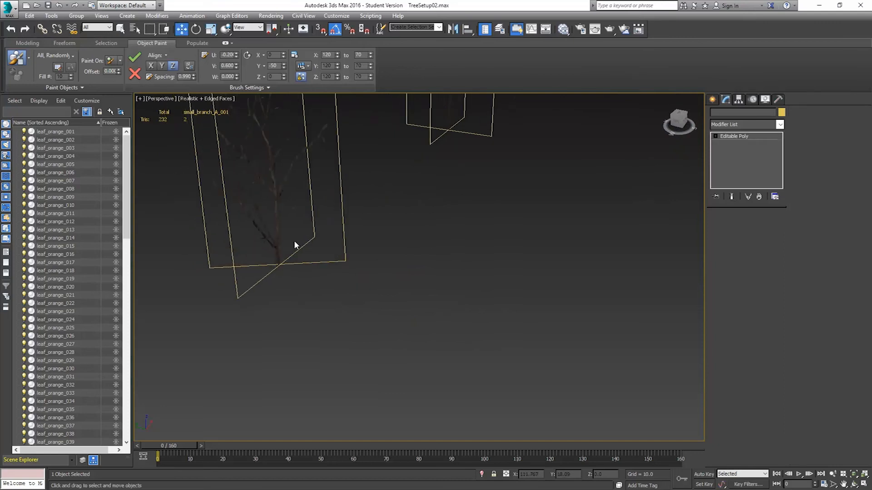
{"action": "left_click", "coordinate": [280, 233]}
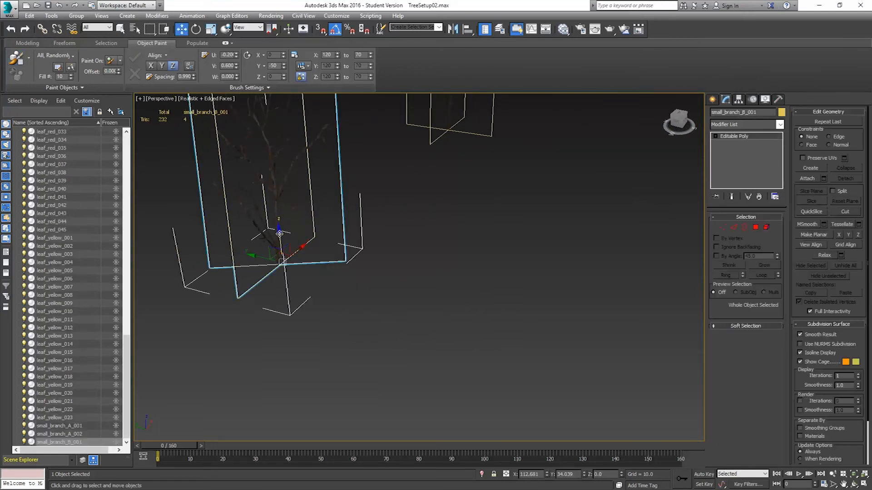
{"action": "key", "text": "z"}
{"action": "middle_click_drag", "start_coordinate": [450, 269], "coordinate": [260, 127], "text": "alt"}
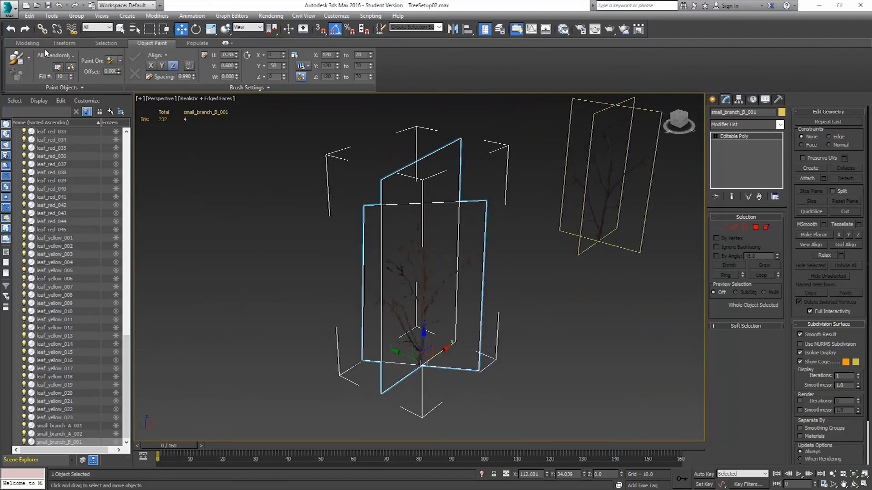
{"action": "left_click", "coordinate": [18, 59]}
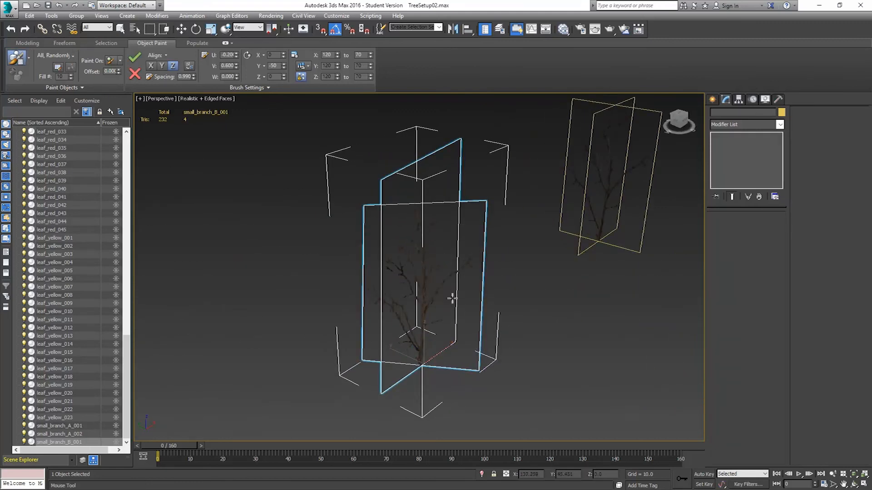
{"action": "middle_click_drag", "start_coordinate": [452, 298], "coordinate": [441, 318], "text": "alt"}
{"action": "scroll", "coordinate": [426, 318], "scroll_direction": "up", "scroll_amount": 6}
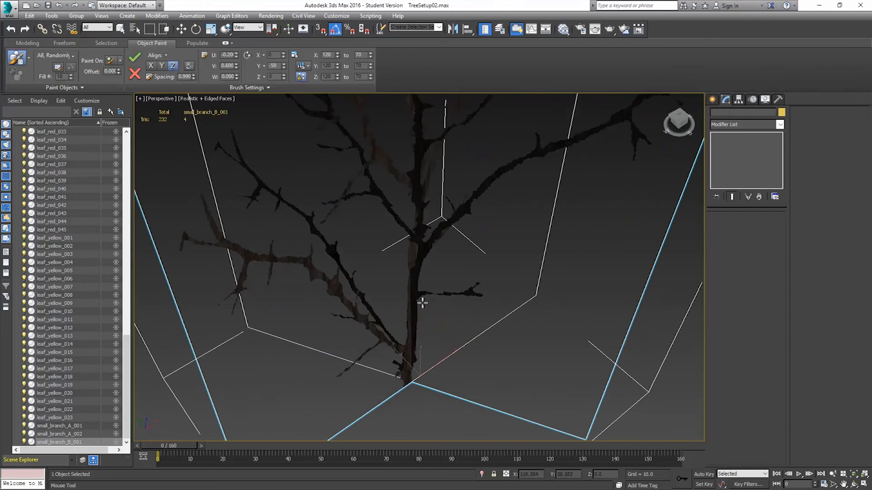
Paint randomly mixed leaves along the lower and middle branches of the small_branch_B_001 plane.
{"action": "left_click_drag", "start_coordinate": [421, 295], "coordinate": [484, 285]}
{"action": "mouse_move", "coordinate": [395, 344]}
{"action": "middle_mouse_down", "text": "alt"}
{"action": "mouse_move", "coordinate": [372, 332]}
{"action": "mouse_move", "coordinate": [370, 351]}
{"action": "mouse_move", "coordinate": [402, 317]}
{"action": "middle_mouse_up", "text": "alt"}
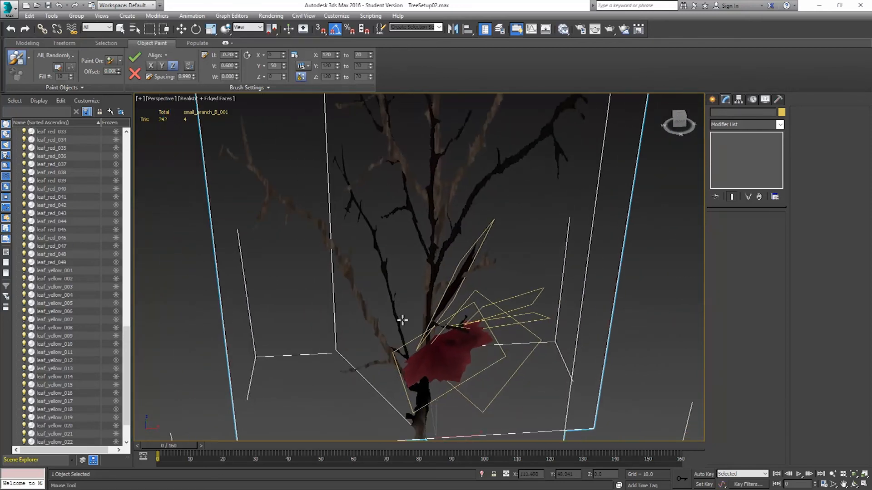
{"action": "left_click", "coordinate": [354, 370]}
{"action": "mouse_move", "coordinate": [398, 369]}
{"action": "left_mouse_down"}
{"action": "mouse_move", "coordinate": [318, 215]}
{"action": "mouse_move", "coordinate": [243, 170]}
{"action": "mouse_move", "coordinate": [246, 186]}
{"action": "mouse_move", "coordinate": [268, 180]}
{"action": "mouse_move", "coordinate": [235, 114]}
{"action": "left_mouse_up"}
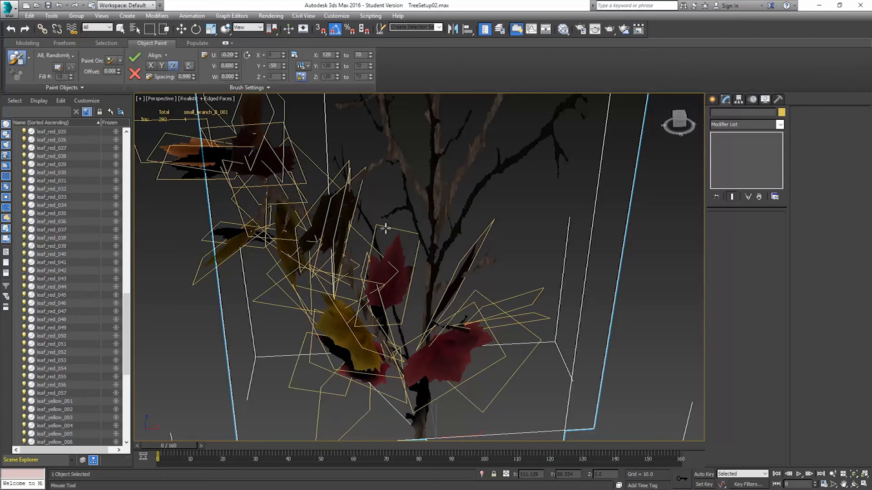
{"action": "mouse_move", "coordinate": [393, 253]}
{"action": "middle_mouse_down", "text": "alt"}
{"action": "mouse_move", "coordinate": [442, 312]}
{"action": "mouse_move", "coordinate": [457, 253]}
{"action": "middle_mouse_up", "text": "alt"}
{"action": "mouse_move", "coordinate": [441, 244]}
{"action": "left_mouse_down"}
{"action": "mouse_move", "coordinate": [416, 210]}
{"action": "mouse_move", "coordinate": [391, 209]}
{"action": "mouse_move", "coordinate": [406, 218]}
{"action": "mouse_move", "coordinate": [389, 127]}
{"action": "mouse_move", "coordinate": [395, 155]}
{"action": "left_mouse_up"}
{"action": "middle_click_drag", "start_coordinate": [394, 156], "coordinate": [404, 272]}
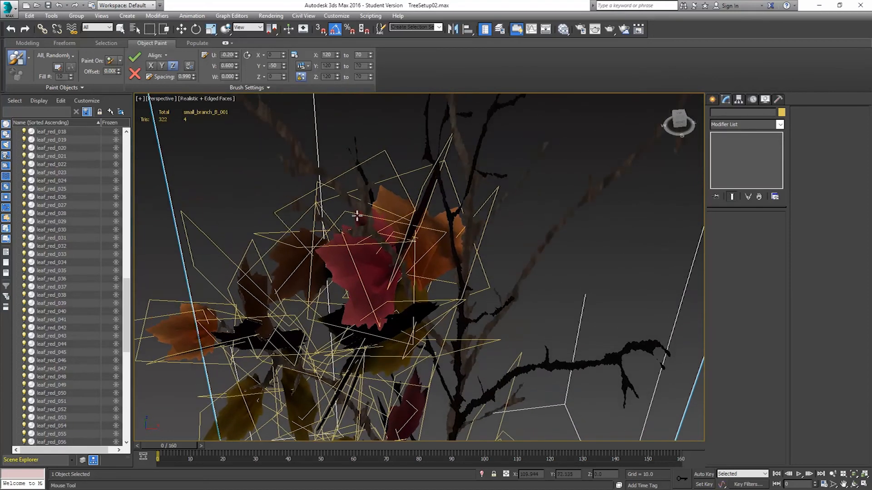
{"action": "left_click_drag", "start_coordinate": [358, 207], "coordinate": [259, 100]}
{"action": "mouse_move", "coordinate": [311, 188]}
{"action": "middle_mouse_down"}
{"action": "mouse_move", "coordinate": [397, 304]}
{"action": "mouse_move", "coordinate": [416, 278]}
{"action": "middle_mouse_up"}
{"action": "scroll", "coordinate": [422, 282], "scroll_direction": "down", "scroll_amount": 3}
{"action": "scroll", "coordinate": [472, 313], "scroll_direction": "up", "scroll_amount": 5}
{"action": "middle_click_drag", "start_coordinate": [475, 318], "coordinate": [446, 271]}
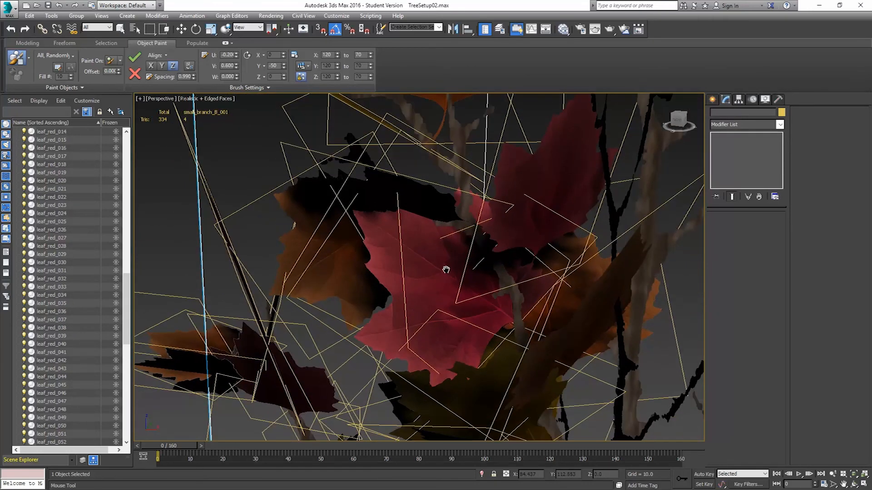
{"action": "scroll", "coordinate": [532, 277], "scroll_direction": "down", "scroll_amount": 4}
{"action": "middle_click_drag", "start_coordinate": [535, 297], "coordinate": [467, 293], "text": "alt"}
{"action": "left_click_drag", "start_coordinate": [474, 398], "coordinate": [465, 109]}
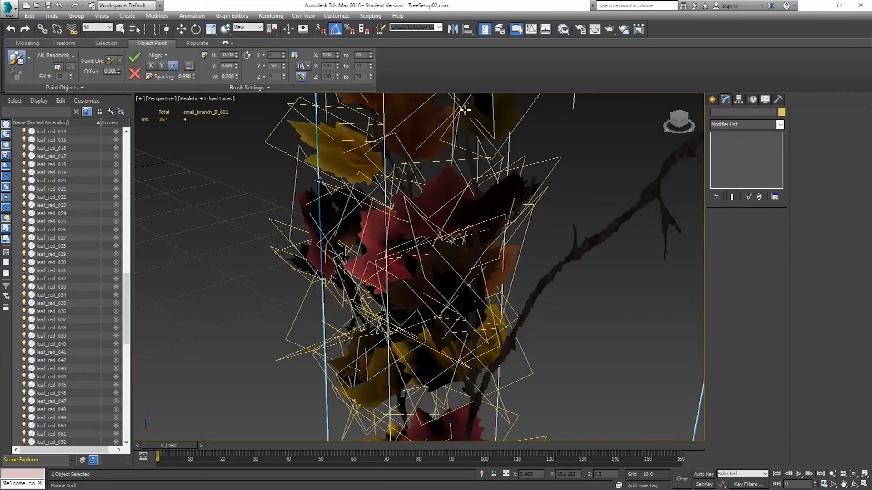
Paint more mixed leaves along the upper and side branches of the small_branch_B_001 plane.
{"action": "scroll", "coordinate": [522, 339], "scroll_direction": "down", "scroll_amount": 3}
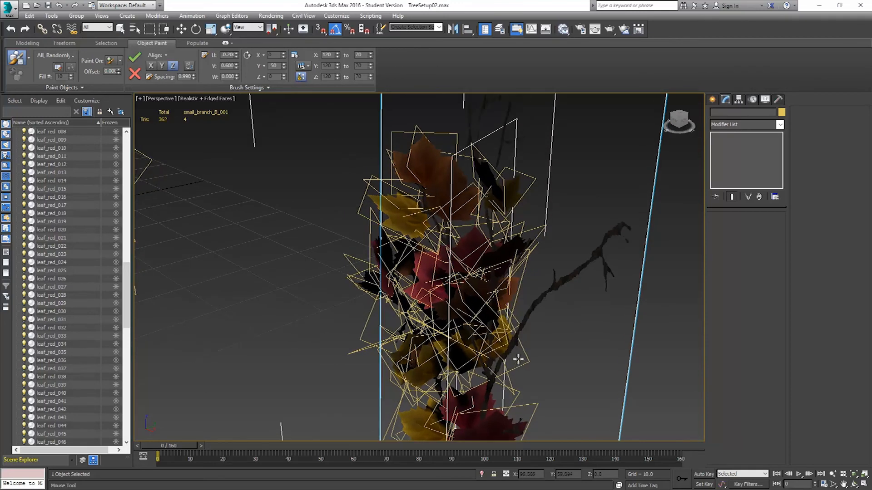
{"action": "mouse_move", "coordinate": [501, 361]}
{"action": "left_mouse_down"}
{"action": "mouse_move", "coordinate": [547, 292]}
{"action": "mouse_move", "coordinate": [617, 224]}
{"action": "left_mouse_up"}
{"action": "left_click_drag", "start_coordinate": [589, 262], "coordinate": [610, 271]}
{"action": "mouse_move", "coordinate": [466, 315]}
{"action": "middle_mouse_down", "text": "alt"}
{"action": "mouse_move", "coordinate": [509, 305]}
{"action": "mouse_move", "coordinate": [479, 333]}
{"action": "middle_mouse_up", "text": "alt"}
{"action": "left_click_drag", "start_coordinate": [490, 305], "coordinate": [500, 198]}
{"action": "middle_click_drag", "start_coordinate": [500, 197], "coordinate": [489, 194], "text": "alt"}
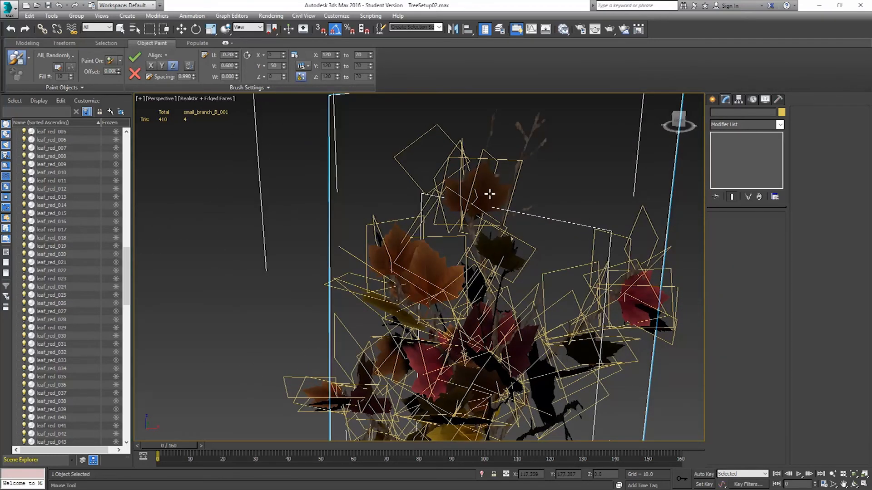
{"action": "left_click_drag", "start_coordinate": [483, 186], "coordinate": [489, 111]}
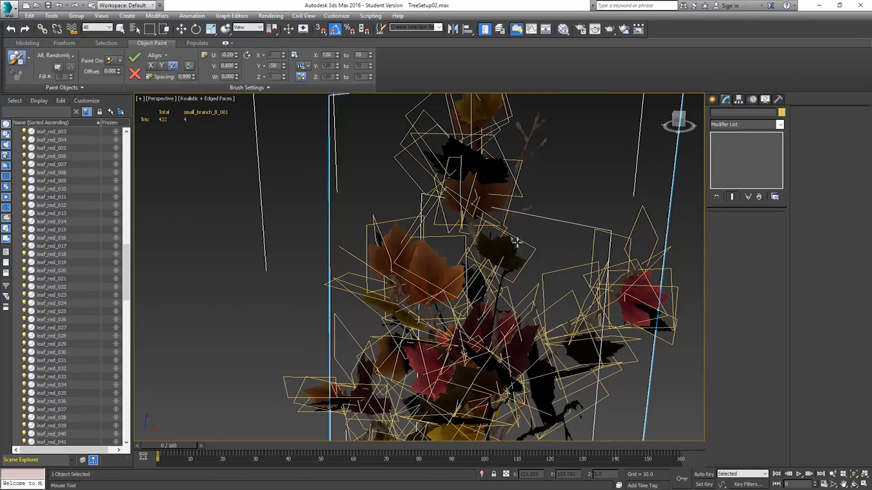
{"action": "mouse_move", "coordinate": [526, 204]}
{"action": "left_mouse_down"}
{"action": "mouse_move", "coordinate": [528, 131]}
{"action": "mouse_move", "coordinate": [538, 158]}
{"action": "left_mouse_up"}
{"action": "mouse_move", "coordinate": [504, 296]}
{"action": "middle_mouse_down"}
{"action": "mouse_move", "coordinate": [531, 262]}
{"action": "mouse_move", "coordinate": [525, 283]}
{"action": "mouse_move", "coordinate": [559, 290]}
{"action": "mouse_move", "coordinate": [587, 277]}
{"action": "mouse_move", "coordinate": [534, 302]}
{"action": "mouse_move", "coordinate": [455, 313]}
{"action": "middle_mouse_up"}
{"action": "scroll", "coordinate": [454, 316], "scroll_direction": "up", "scroll_amount": 3}
{"action": "mouse_move", "coordinate": [396, 403]}
{"action": "left_mouse_down"}
{"action": "mouse_move", "coordinate": [426, 347]}
{"action": "mouse_move", "coordinate": [499, 254]}
{"action": "mouse_move", "coordinate": [572, 209]}
{"action": "mouse_move", "coordinate": [563, 187]}
{"action": "left_mouse_up"}
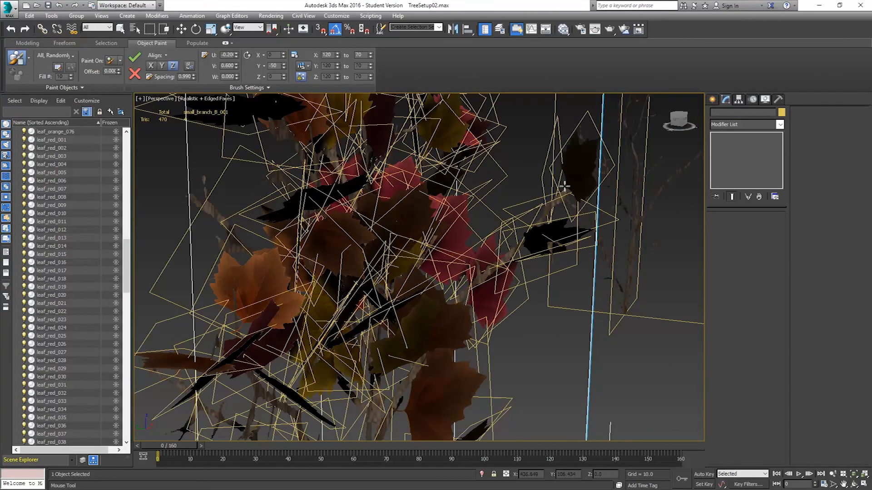
{"action": "left_click_drag", "start_coordinate": [501, 265], "coordinate": [563, 200]}
{"action": "scroll", "coordinate": [396, 315], "scroll_direction": "down", "scroll_amount": 4}
{"action": "mouse_move", "coordinate": [396, 315]}
{"action": "middle_mouse_down", "text": "alt"}
{"action": "mouse_move", "coordinate": [383, 310]}
{"action": "mouse_move", "coordinate": [392, 320]}
{"action": "middle_mouse_up", "text": "alt"}
{"action": "left_click_drag", "start_coordinate": [409, 360], "coordinate": [325, 268]}
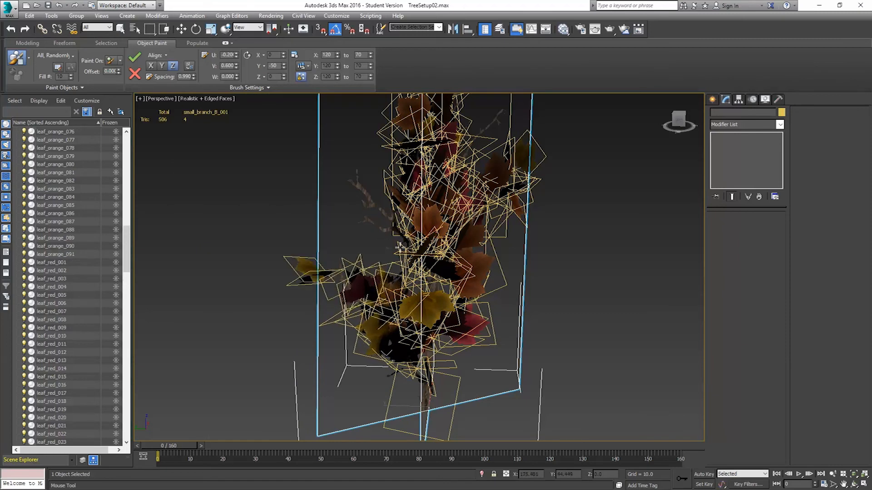
{"action": "mouse_move", "coordinate": [407, 243]}
{"action": "left_mouse_down"}
{"action": "mouse_move", "coordinate": [377, 204]}
{"action": "mouse_move", "coordinate": [343, 184]}
{"action": "left_mouse_up"}
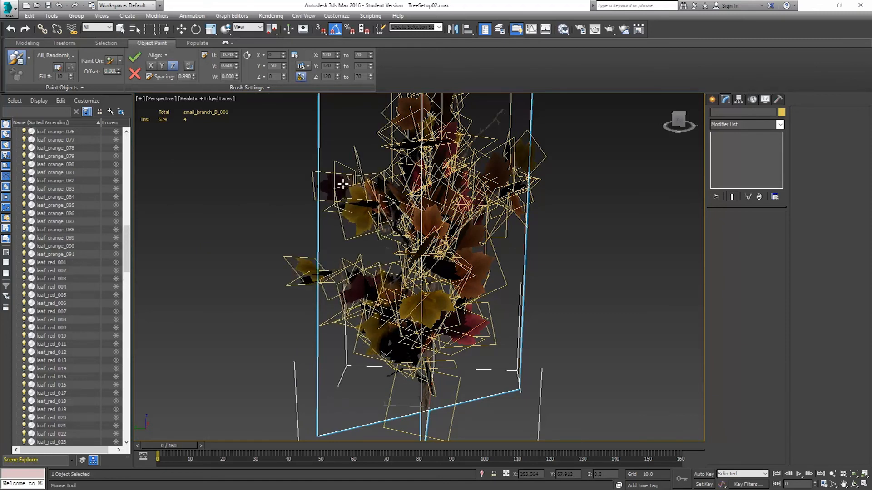
{"action": "left_click_drag", "start_coordinate": [396, 231], "coordinate": [343, 221]}
{"action": "mouse_move", "coordinate": [427, 306]}
{"action": "middle_mouse_down", "text": "alt"}
{"action": "mouse_move", "coordinate": [566, 297]}
{"action": "mouse_move", "coordinate": [456, 309]}
{"action": "mouse_move", "coordinate": [470, 284]}
{"action": "mouse_move", "coordinate": [406, 287]}
{"action": "middle_mouse_up", "text": "alt"}
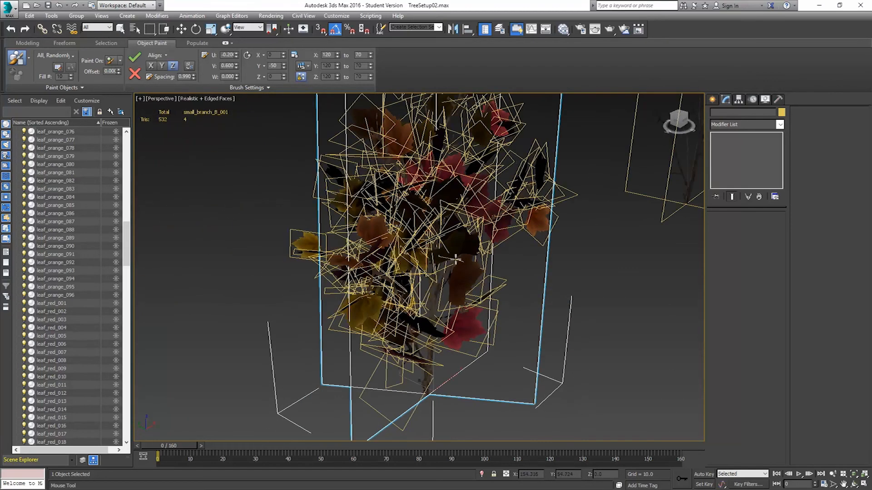
{"action": "middle_click_drag", "start_coordinate": [513, 285], "coordinate": [468, 273], "text": "alt"}
{"action": "scroll", "coordinate": [490, 285], "scroll_direction": "down", "scroll_amount": 5}
{"action": "mouse_move", "coordinate": [512, 298]}
{"action": "middle_mouse_down"}
{"action": "mouse_move", "coordinate": [400, 324]}
{"action": "mouse_move", "coordinate": [346, 325]}
{"action": "middle_mouse_up"}
{"action": "middle_click_drag", "start_coordinate": [466, 326], "coordinate": [341, 299]}
{"action": "middle_click_drag", "start_coordinate": [409, 298], "coordinate": [467, 308], "text": "alt"}
{"action": "scroll", "coordinate": [513, 262], "scroll_direction": "up", "scroll_amount": 1}
{"action": "scroll", "coordinate": [502, 229], "scroll_direction": "up", "scroll_amount": 2}
{"action": "scroll", "coordinate": [496, 238], "scroll_direction": "up", "scroll_amount": 1}
{"action": "scroll", "coordinate": [506, 288], "scroll_direction": "up", "scroll_amount": 2}
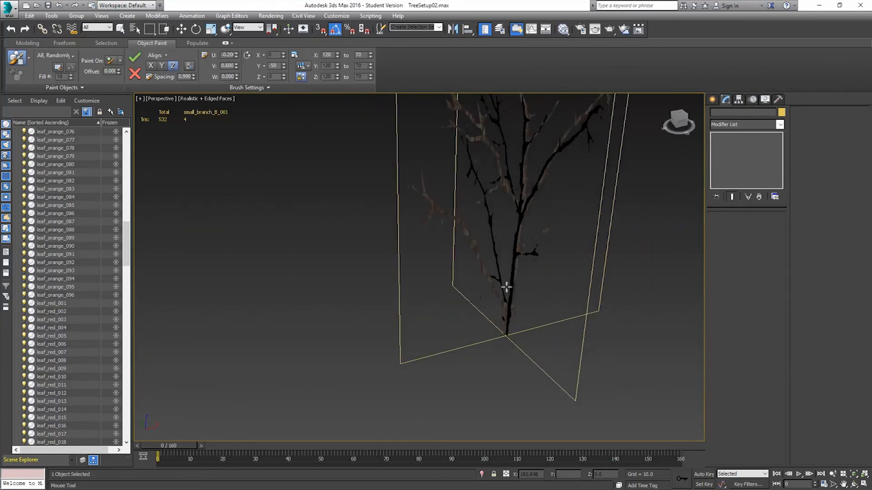
Start painting on the small_branch_A_002 plane, placing a leaf near its base, and set the scale range to 167 to 103.
{"action": "right_click", "coordinate": [481, 235]}
{"action": "left_click", "coordinate": [554, 227]}
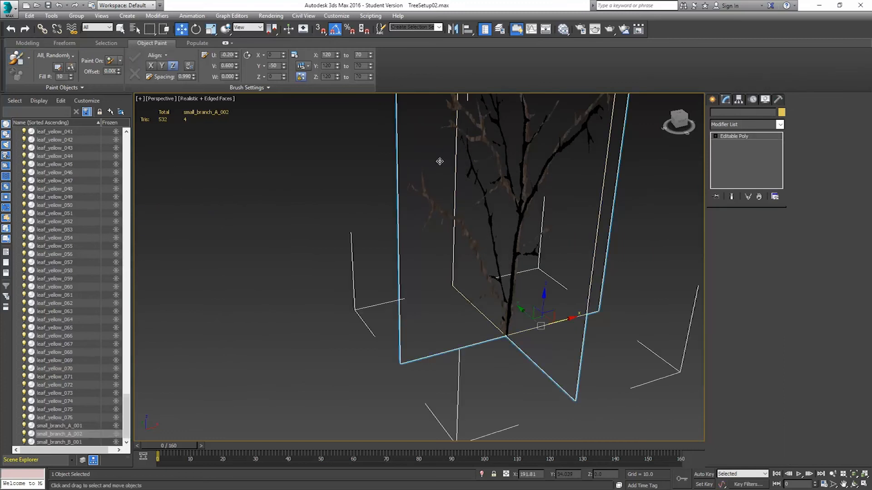
{"action": "left_click", "coordinate": [16, 58]}
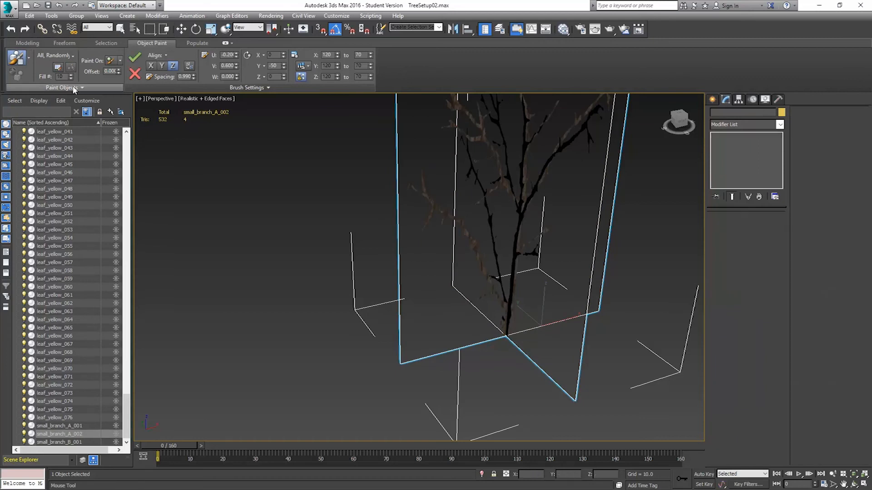
{"action": "mouse_move", "coordinate": [489, 294]}
{"action": "left_mouse_down"}
{"action": "mouse_move", "coordinate": [516, 298]}
{"action": "mouse_move", "coordinate": [504, 302]}
{"action": "left_mouse_up"}
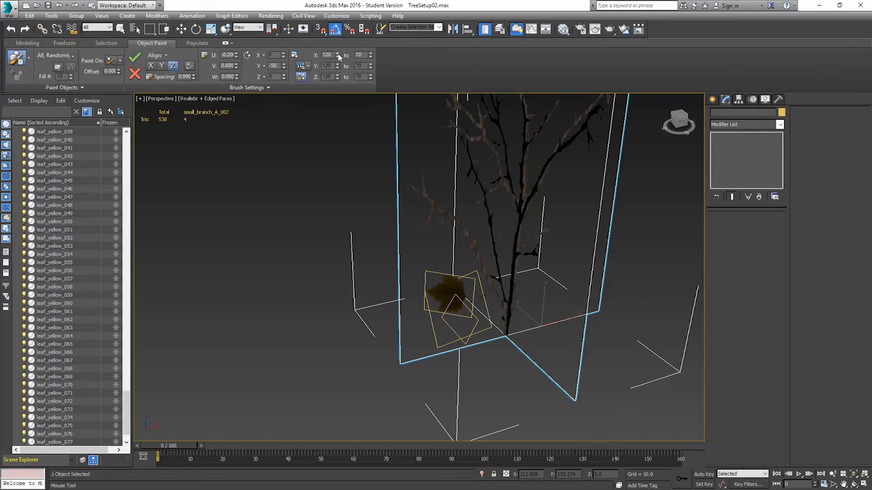
{"action": "left_click_drag", "start_coordinate": [338, 55], "coordinate": [333, 29]}
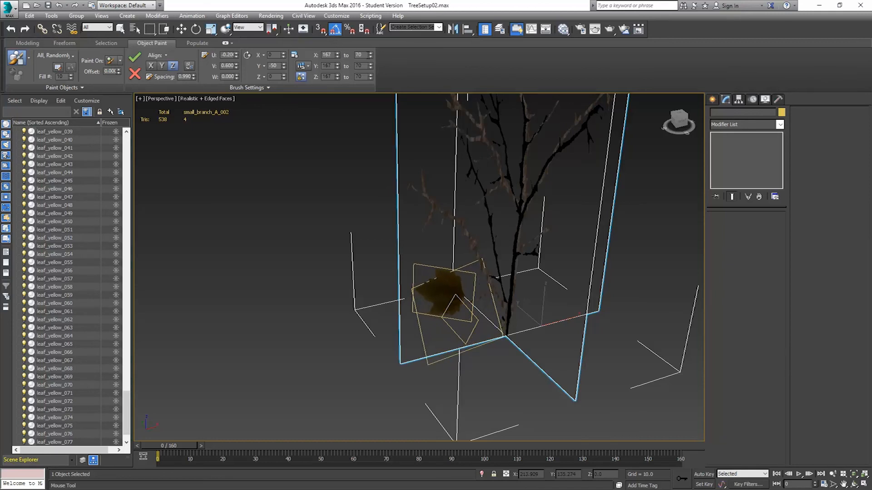
{"action": "left_click_drag", "start_coordinate": [370, 56], "coordinate": [366, 38]}
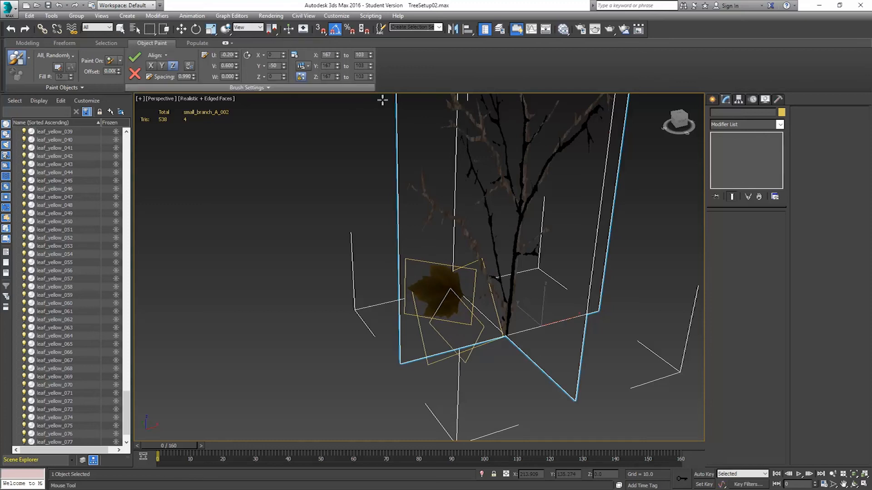
Paint mixed leaves along the lower and middle branches of the small_branch_A_002 plane.
{"action": "mouse_move", "coordinate": [489, 291]}
{"action": "left_mouse_down"}
{"action": "mouse_move", "coordinate": [497, 284]}
{"action": "mouse_move", "coordinate": [472, 236]}
{"action": "mouse_move", "coordinate": [403, 183]}
{"action": "left_mouse_up"}
{"action": "mouse_move", "coordinate": [532, 243]}
{"action": "middle_mouse_down", "text": "alt"}
{"action": "mouse_move", "coordinate": [549, 237]}
{"action": "mouse_move", "coordinate": [536, 243]}
{"action": "mouse_move", "coordinate": [516, 298]}
{"action": "mouse_move", "coordinate": [496, 293]}
{"action": "middle_mouse_up", "text": "alt"}
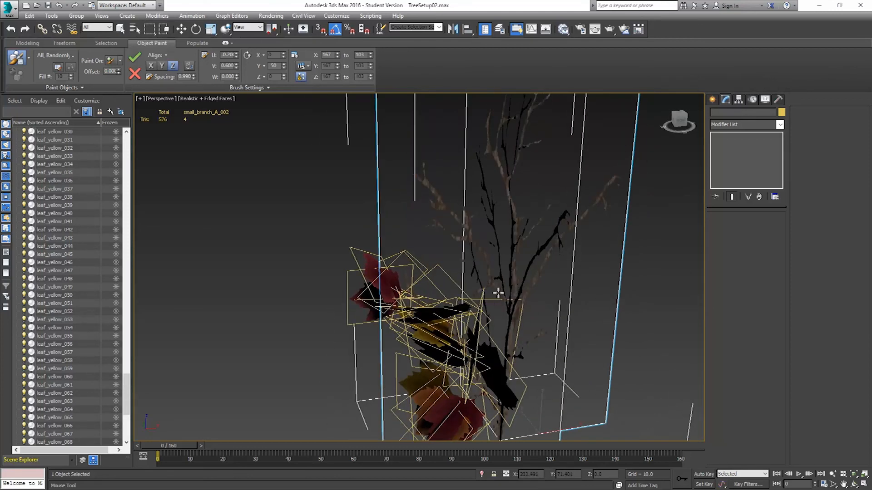
{"action": "mouse_move", "coordinate": [506, 307]}
{"action": "left_mouse_down"}
{"action": "mouse_move", "coordinate": [469, 293]}
{"action": "mouse_move", "coordinate": [510, 286]}
{"action": "mouse_move", "coordinate": [427, 183]}
{"action": "left_mouse_up"}
{"action": "left_click_drag", "start_coordinate": [466, 236], "coordinate": [413, 228]}
{"action": "middle_click_drag", "start_coordinate": [535, 277], "coordinate": [570, 272], "text": "alt"}
{"action": "mouse_move", "coordinate": [496, 292]}
{"action": "left_mouse_down"}
{"action": "mouse_move", "coordinate": [497, 243]}
{"action": "mouse_move", "coordinate": [449, 178]}
{"action": "mouse_move", "coordinate": [463, 224]}
{"action": "mouse_move", "coordinate": [435, 215]}
{"action": "left_mouse_up"}
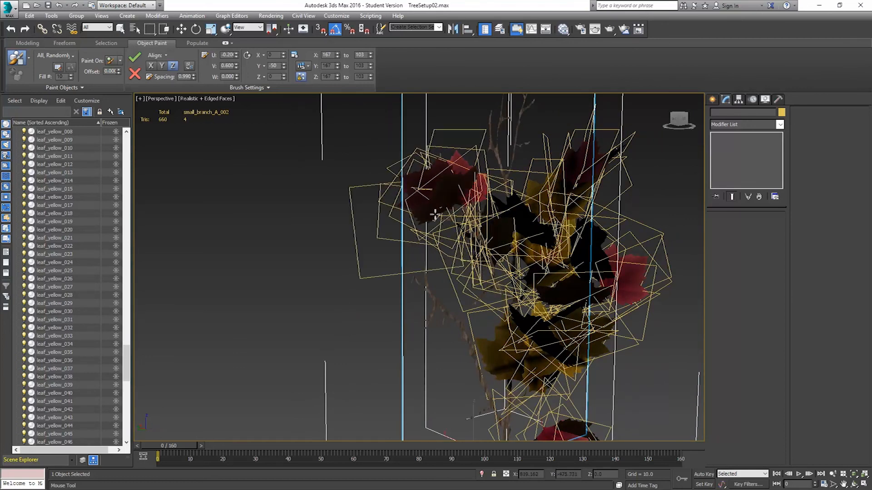
Paint more mixed leaves across the upper and side branches of the small_branch_A_002 plane to fill it out.
{"action": "mouse_move", "coordinate": [493, 411]}
{"action": "left_mouse_down"}
{"action": "mouse_move", "coordinate": [485, 363]}
{"action": "mouse_move", "coordinate": [409, 291]}
{"action": "mouse_move", "coordinate": [416, 285]}
{"action": "left_mouse_up"}
{"action": "mouse_move", "coordinate": [416, 285]}
{"action": "middle_mouse_down", "text": "alt"}
{"action": "mouse_move", "coordinate": [472, 318]}
{"action": "mouse_move", "coordinate": [521, 309]}
{"action": "middle_mouse_up", "text": "alt"}
{"action": "left_click_drag", "start_coordinate": [491, 309], "coordinate": [470, 311]}
{"action": "mouse_move", "coordinate": [474, 311]}
{"action": "middle_mouse_down", "text": "alt"}
{"action": "mouse_move", "coordinate": [563, 304]}
{"action": "mouse_move", "coordinate": [532, 283]}
{"action": "mouse_move", "coordinate": [564, 306]}
{"action": "middle_mouse_up", "text": "alt"}
{"action": "mouse_move", "coordinate": [555, 279]}
{"action": "left_mouse_down"}
{"action": "mouse_move", "coordinate": [613, 207]}
{"action": "mouse_move", "coordinate": [661, 172]}
{"action": "left_mouse_up"}
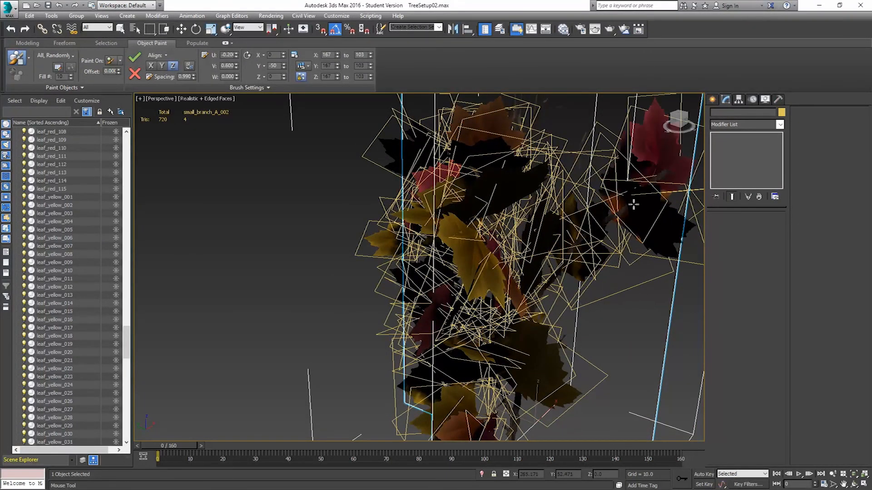
{"action": "left_click_drag", "start_coordinate": [634, 207], "coordinate": [665, 192]}
{"action": "middle_click_drag", "start_coordinate": [639, 244], "coordinate": [567, 250], "text": "alt"}
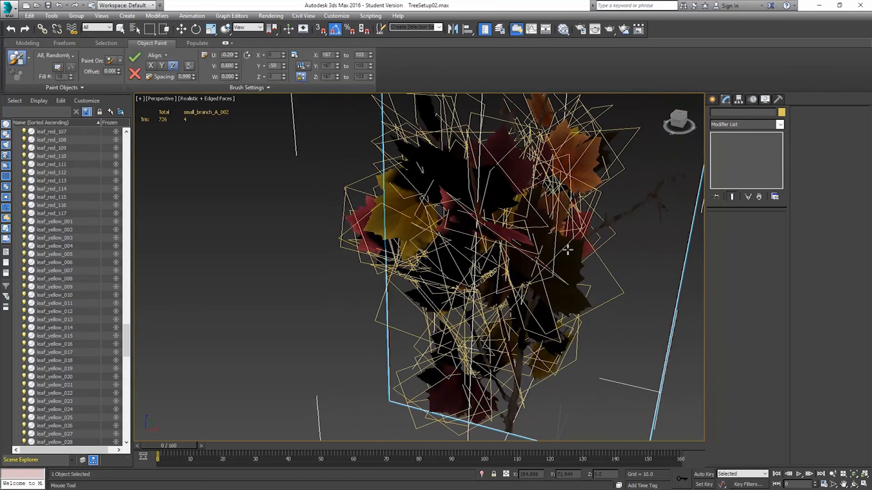
{"action": "middle_click_drag", "start_coordinate": [572, 283], "coordinate": [550, 292], "text": "alt"}
{"action": "mouse_move", "coordinate": [529, 302]}
{"action": "left_mouse_down"}
{"action": "mouse_move", "coordinate": [584, 243]}
{"action": "mouse_move", "coordinate": [655, 206]}
{"action": "left_mouse_up"}
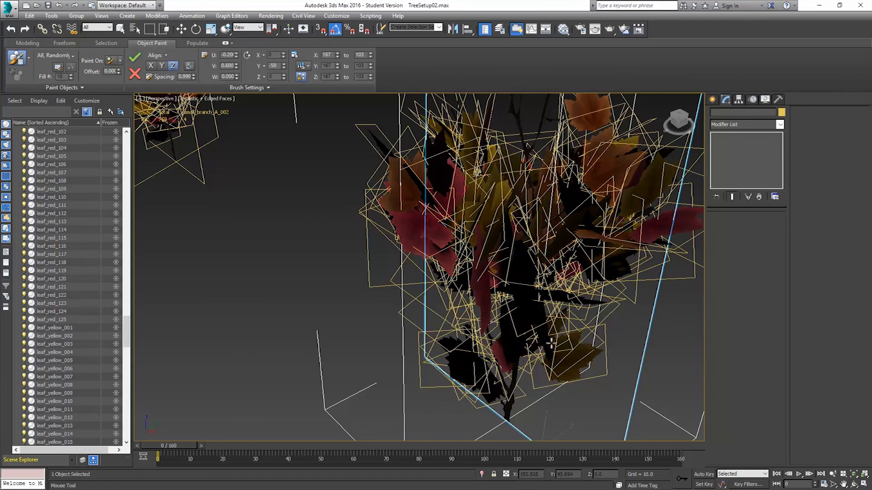
{"action": "mouse_move", "coordinate": [612, 273]}
{"action": "middle_mouse_down", "text": "alt"}
{"action": "mouse_move", "coordinate": [545, 314]}
{"action": "mouse_move", "coordinate": [599, 312]}
{"action": "middle_mouse_up", "text": "alt"}
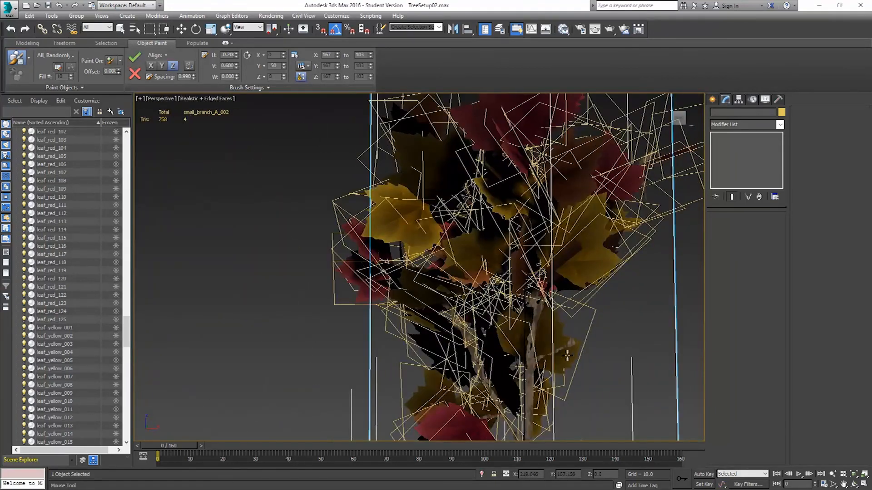
{"action": "left_click_drag", "start_coordinate": [568, 345], "coordinate": [615, 343]}
{"action": "middle_click_drag", "start_coordinate": [614, 342], "coordinate": [501, 327], "text": "alt"}
Exit painting and hide the three source leaf planes beside the grid.
{"action": "scroll", "coordinate": [502, 327], "scroll_direction": "down", "scroll_amount": 10}
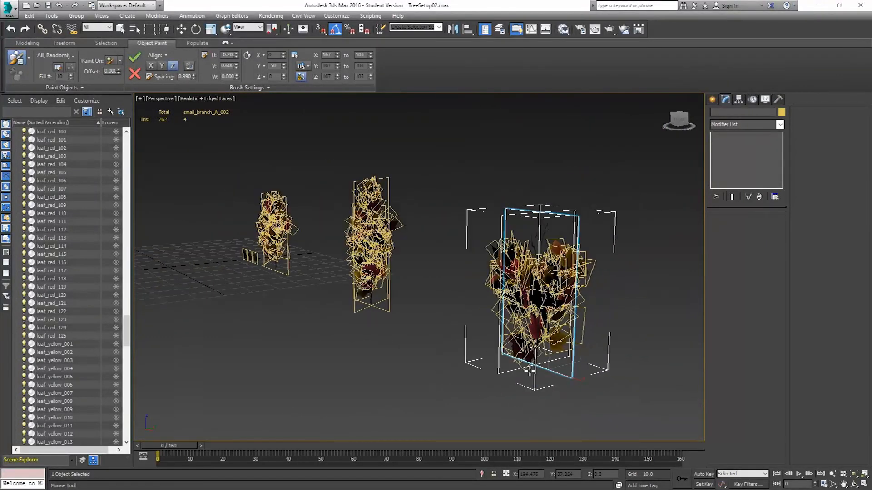
{"action": "key", "text": "w"}
{"action": "left_click", "coordinate": [436, 305]}
{"action": "mouse_move", "coordinate": [435, 305]}
{"action": "middle_mouse_down", "text": "alt"}
{"action": "mouse_move", "coordinate": [465, 297]}
{"action": "mouse_move", "coordinate": [405, 301]}
{"action": "mouse_move", "coordinate": [370, 281]}
{"action": "mouse_move", "coordinate": [562, 276]}
{"action": "mouse_move", "coordinate": [332, 281]}
{"action": "middle_mouse_up", "text": "alt"}
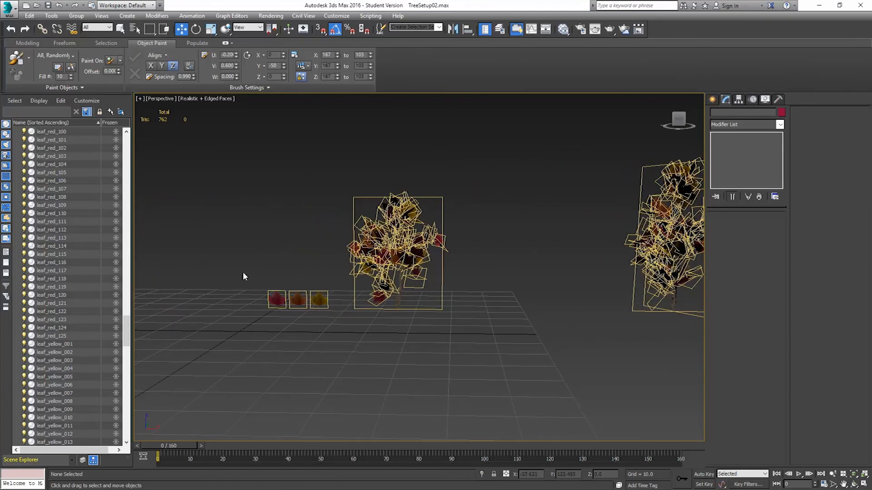
{"action": "left_click_drag", "start_coordinate": [334, 326], "coordinate": [334, 327]}
{"action": "right_click", "coordinate": [318, 343]}
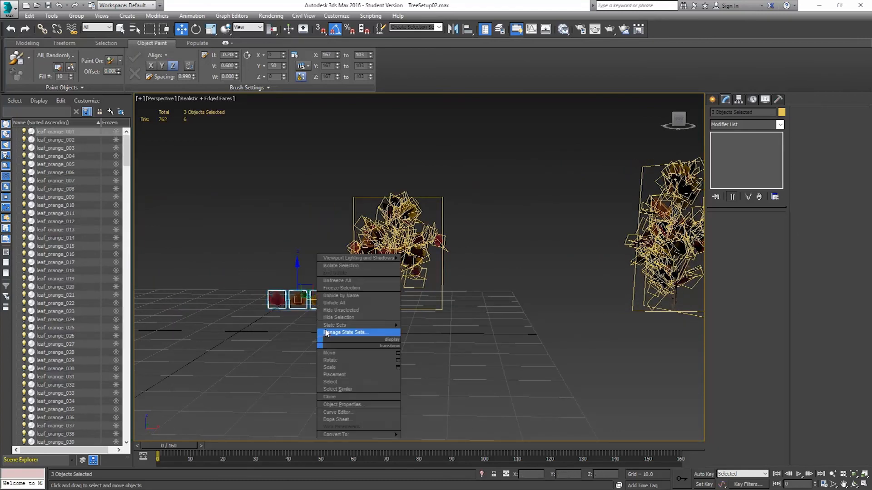
{"action": "left_click", "coordinate": [329, 317]}
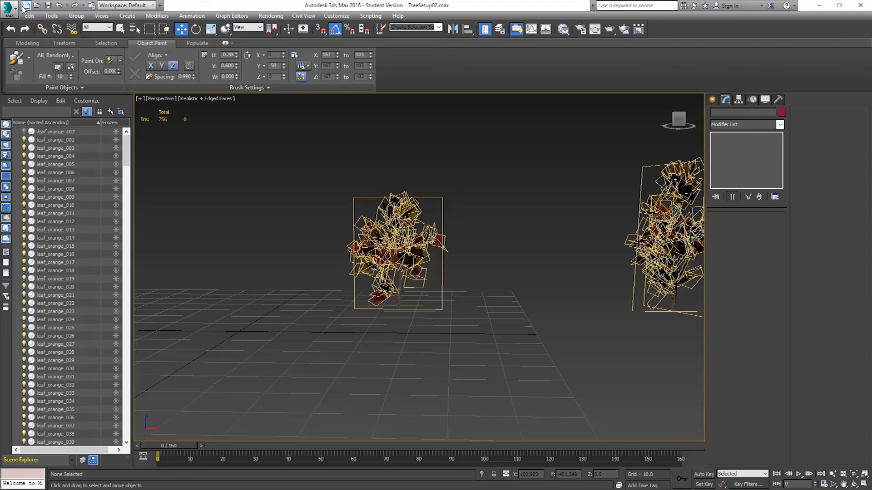
Save the scene as the incremented file TreeSetup03.max.
{"action": "left_click", "coordinate": [6, 15]}
{"action": "left_click", "coordinate": [44, 113]}
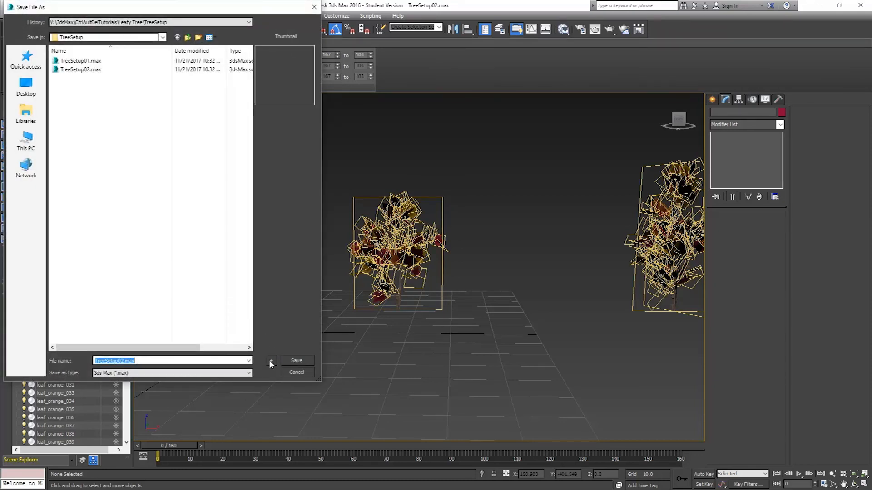
{"action": "left_click", "coordinate": [268, 360]}
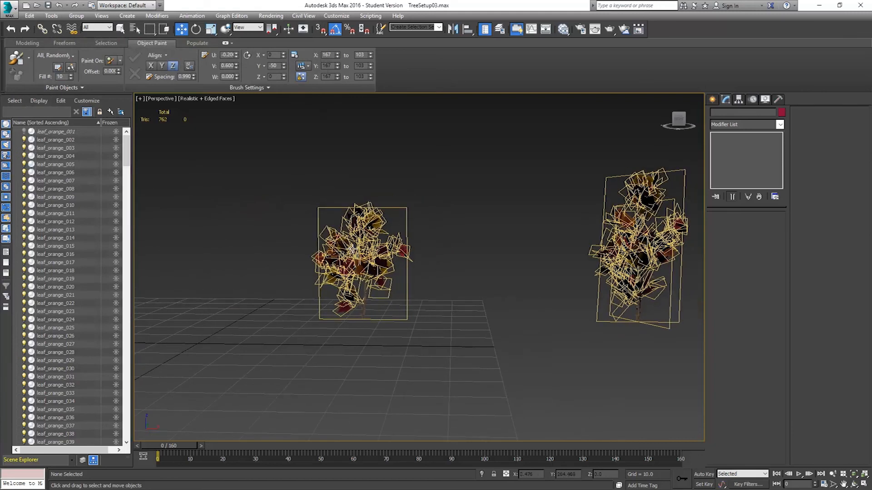
Select all objects of the first leafy branch and store them as the named selection set small branch A.
{"action": "scroll", "coordinate": [353, 250], "scroll_direction": "down", "scroll_amount": 5}
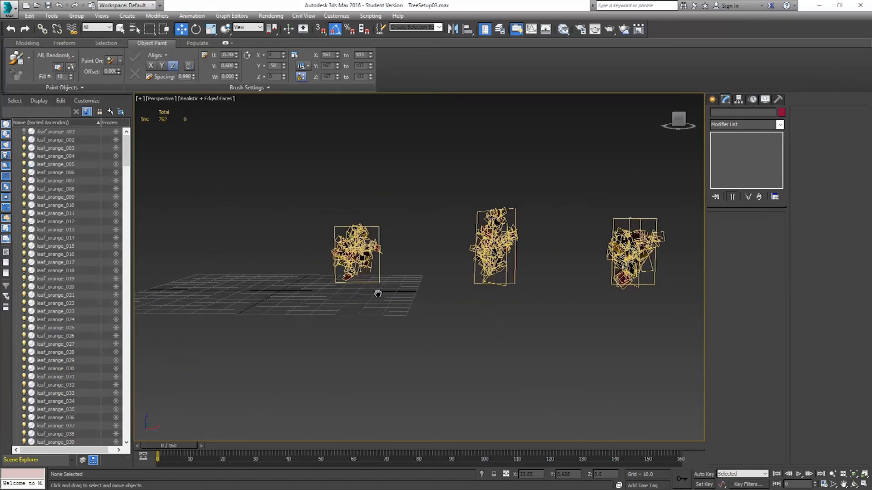
{"action": "middle_click_drag", "start_coordinate": [377, 293], "coordinate": [413, 296]}
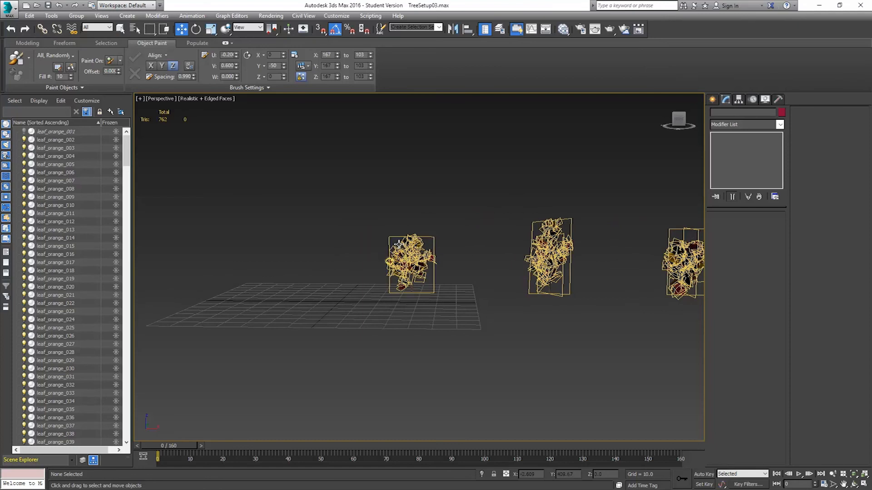
{"action": "left_click_drag", "start_coordinate": [482, 345], "coordinate": [483, 347]}
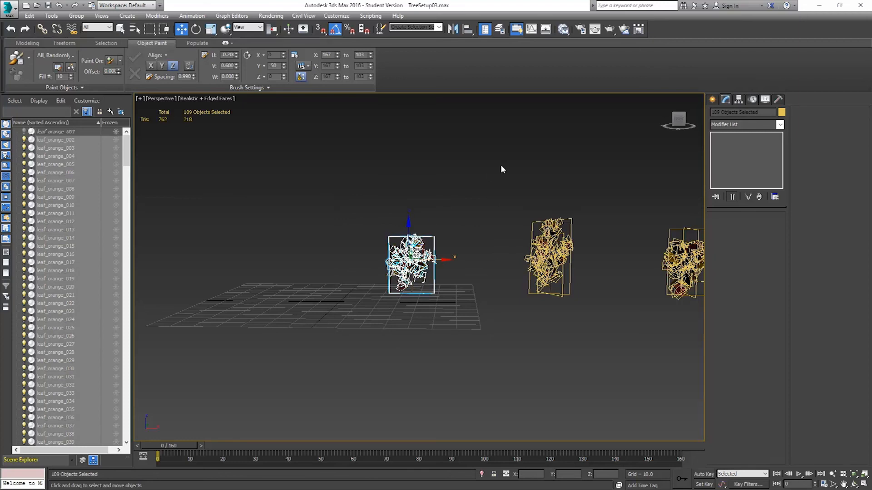
{"action": "left_click", "coordinate": [409, 26]}
{"action": "left_click", "coordinate": [502, 179]}
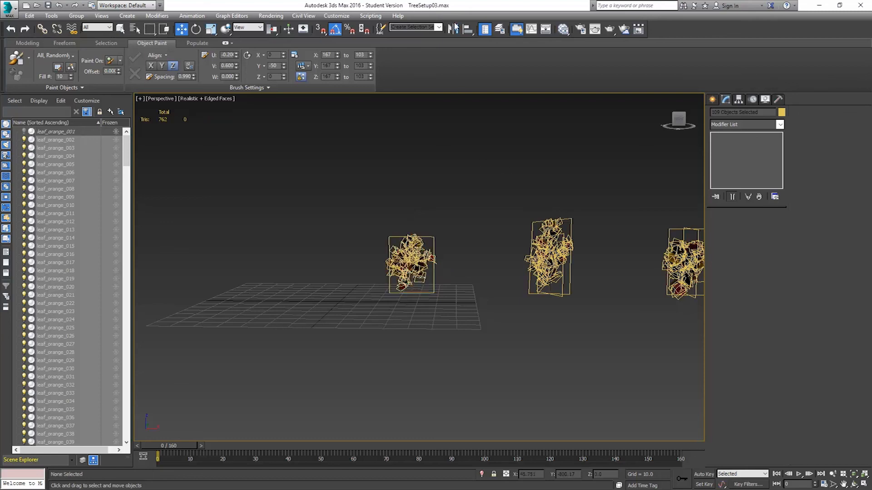
Select all objects of the second leafy branch and store them as the named selection set small branch B.
{"action": "left_click", "coordinate": [435, 27]}
{"action": "left_click", "coordinate": [429, 36]}
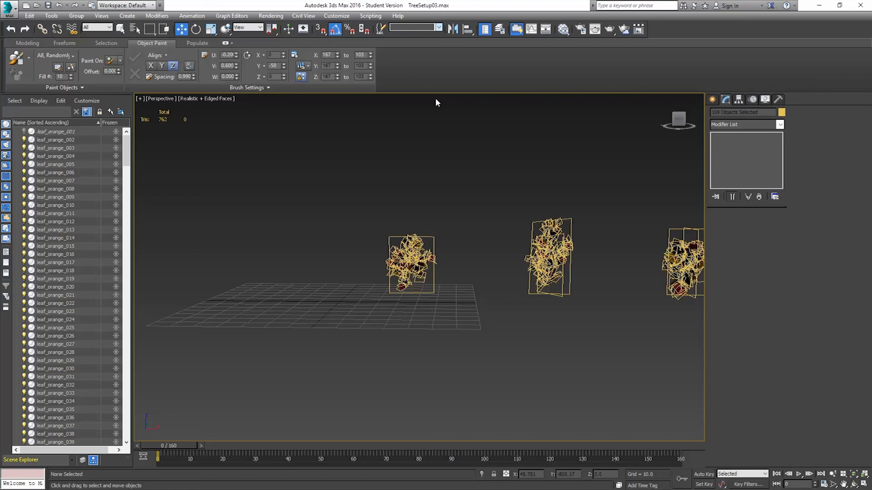
{"action": "left_click_drag", "start_coordinate": [505, 197], "coordinate": [617, 318]}
{"action": "left_click", "coordinate": [416, 27]}
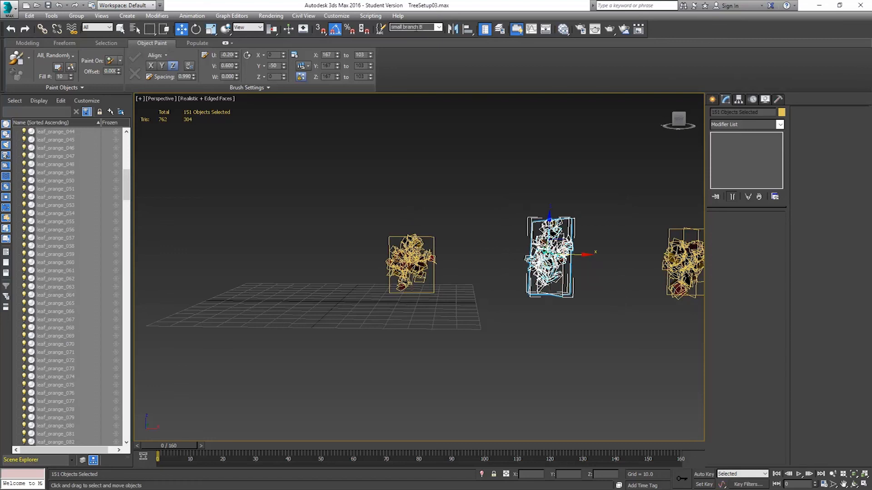
Store the third branch's objects as selection set small branch C, then recall the small branch B set.
{"action": "middle_click_drag", "start_coordinate": [602, 234], "coordinate": [457, 247]}
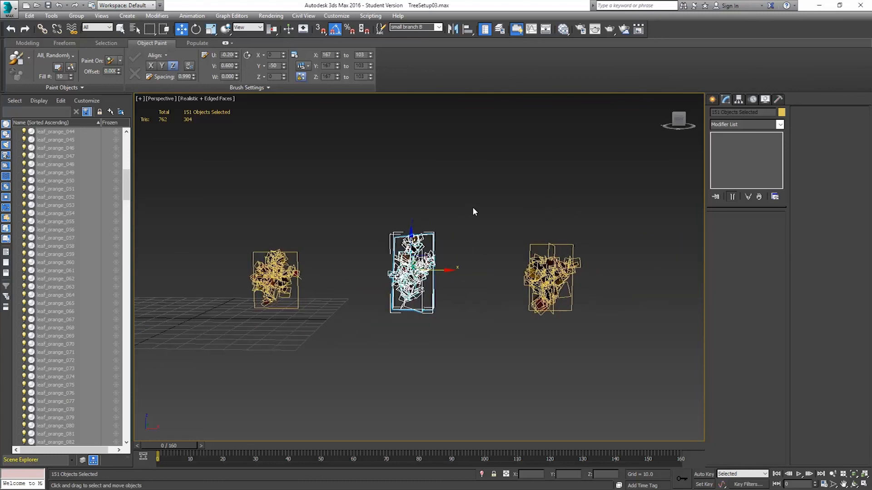
{"action": "left_click_drag", "start_coordinate": [604, 339], "coordinate": [616, 342]}
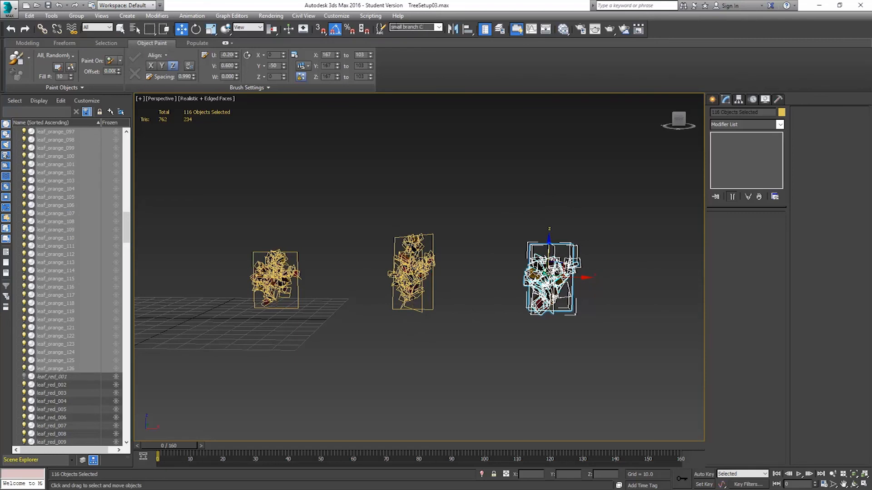
{"action": "left_click", "coordinate": [439, 27]}
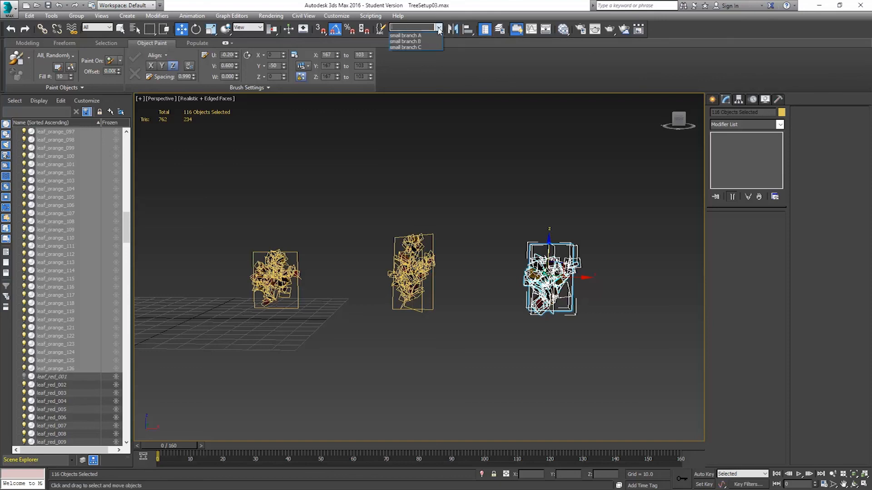
{"action": "left_click", "coordinate": [426, 42]}
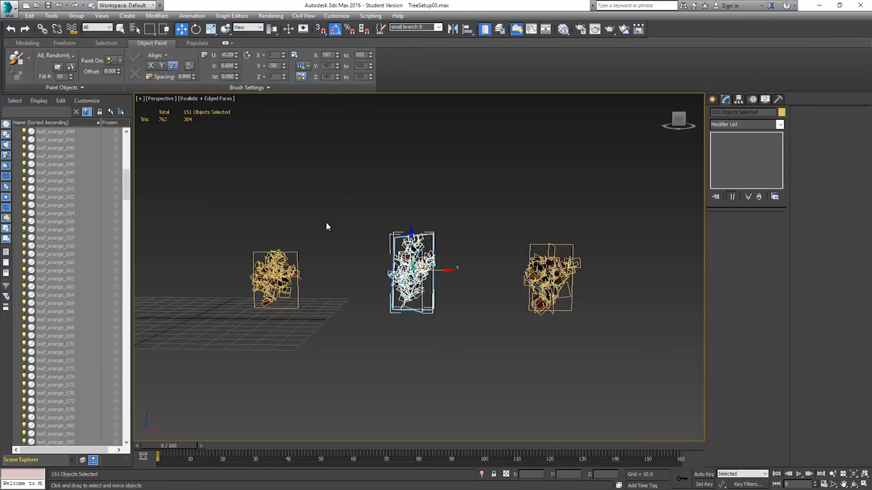
Attach the small branch A selection set's leaves to the small_branch_A_001 plane, matching material IDs to materials.
{"action": "left_click", "coordinate": [291, 264]}
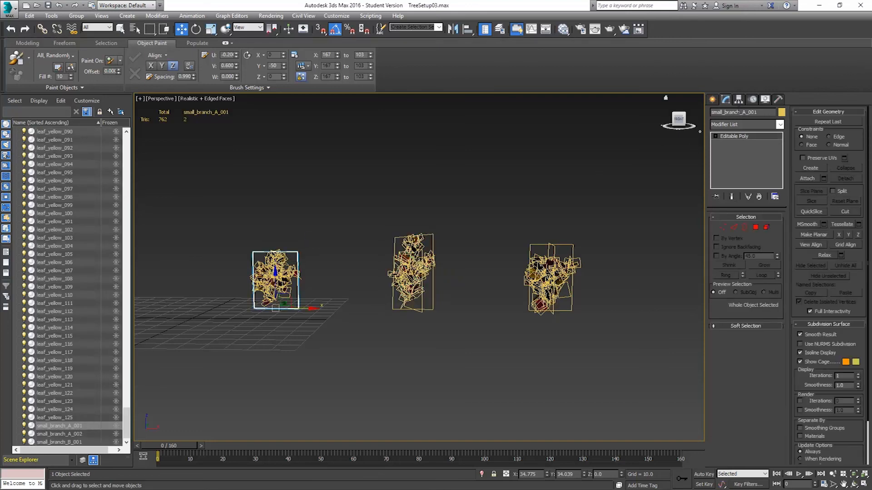
{"action": "middle_click_drag", "start_coordinate": [378, 263], "coordinate": [480, 227]}
{"action": "scroll", "coordinate": [407, 238], "scroll_direction": "up", "scroll_amount": 3}
{"action": "scroll", "coordinate": [406, 238], "scroll_direction": "up", "scroll_amount": 3}
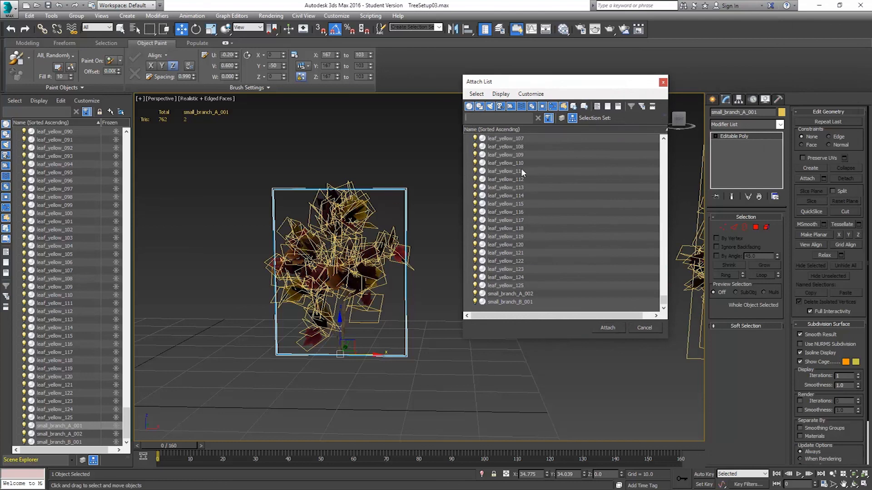
{"action": "left_click", "coordinate": [664, 116]}
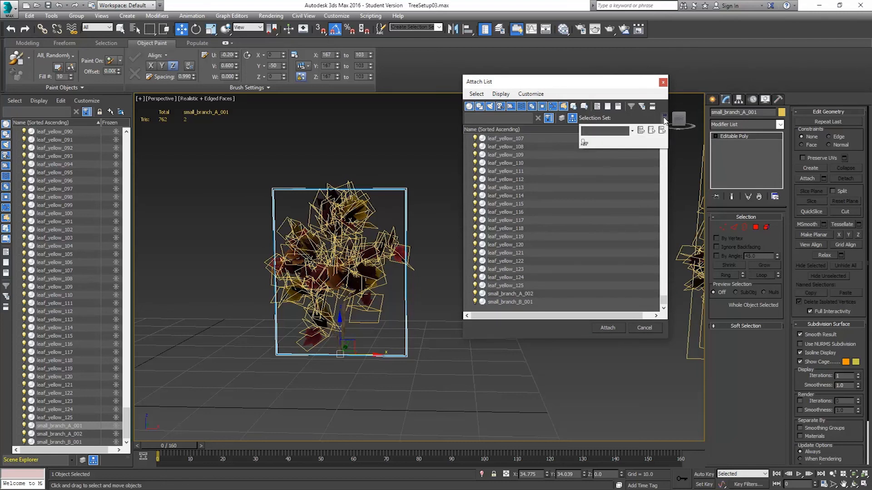
{"action": "left_click", "coordinate": [631, 131]}
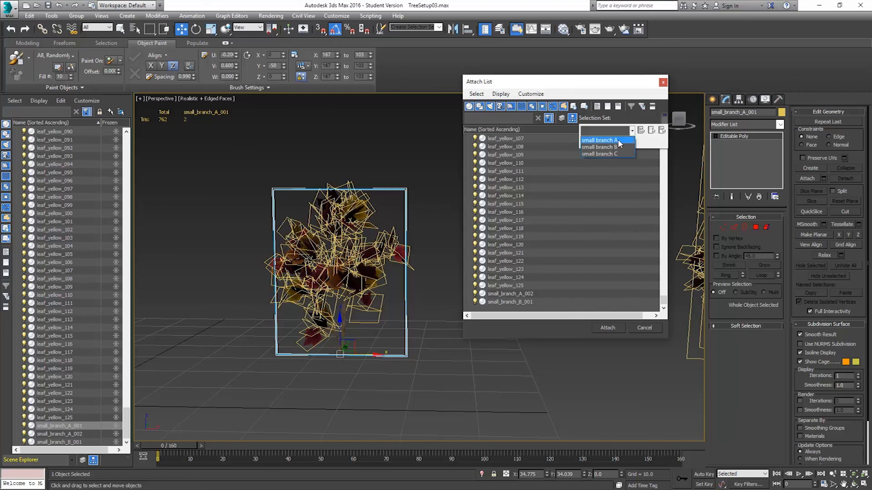
{"action": "left_click", "coordinate": [618, 141]}
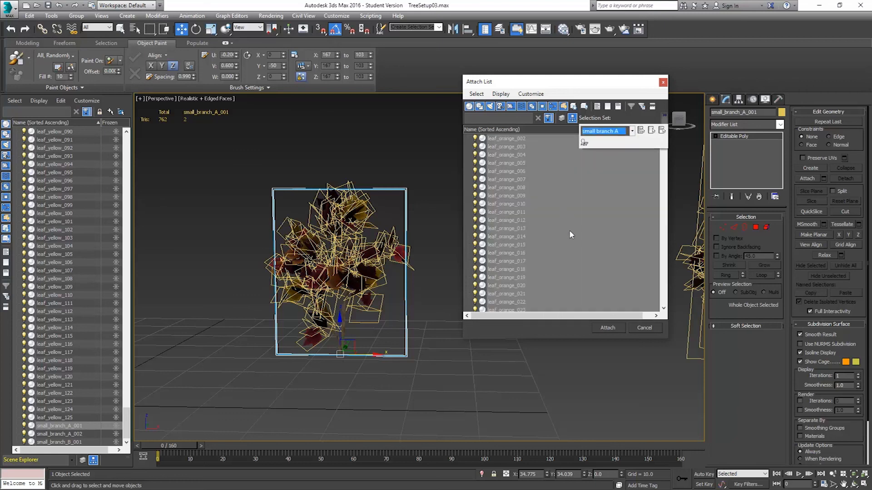
{"action": "scroll", "coordinate": [566, 229], "scroll_direction": "down", "scroll_amount": 8}
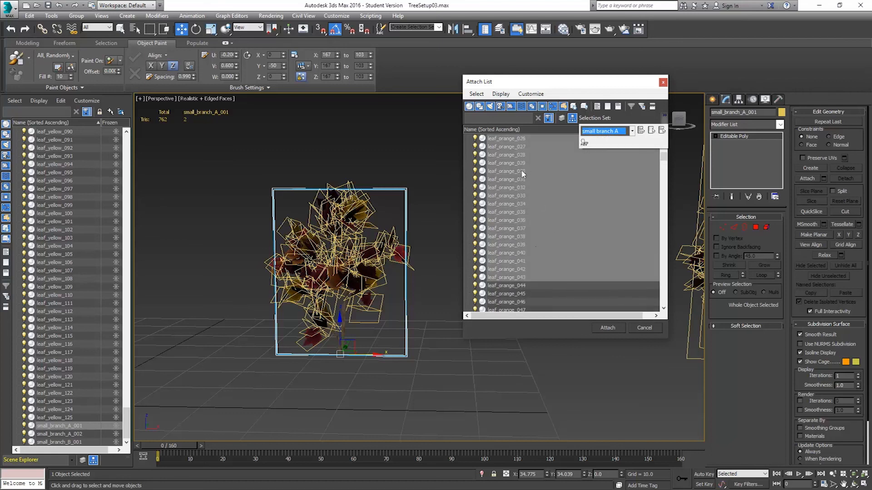
{"action": "scroll", "coordinate": [532, 240], "scroll_direction": "up", "scroll_amount": 8}
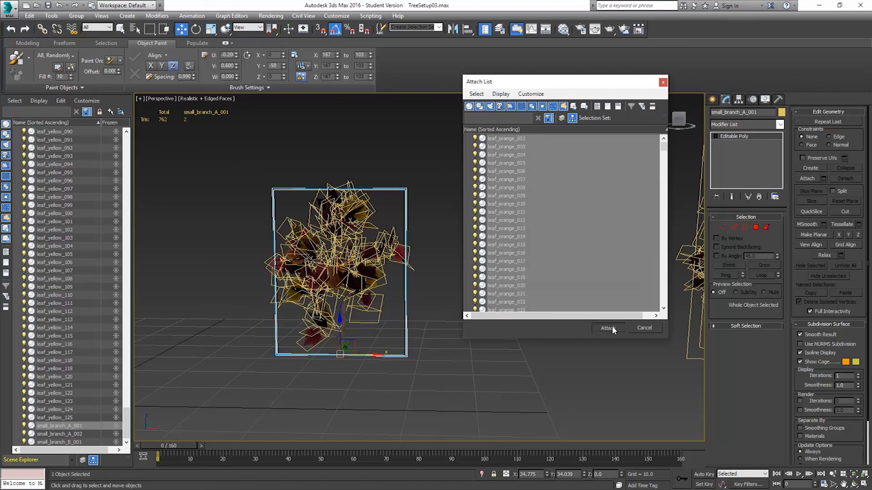
{"action": "left_click", "coordinate": [609, 327]}
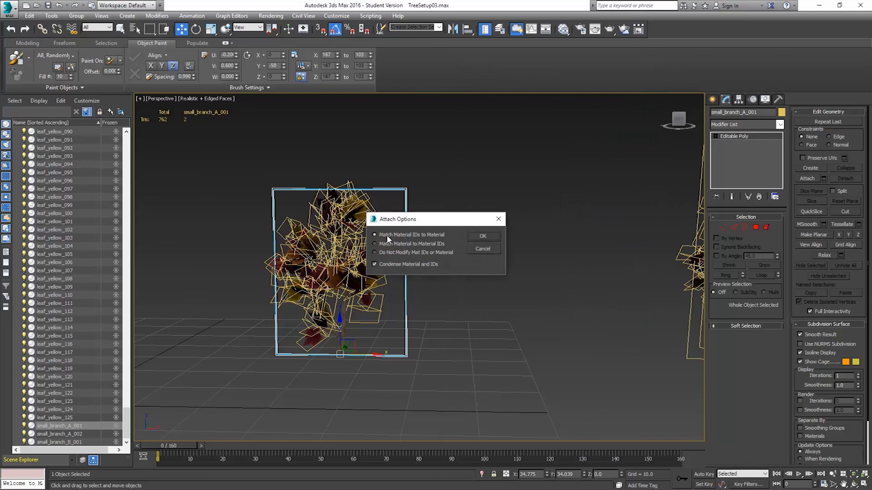
{"action": "left_click", "coordinate": [482, 237]}
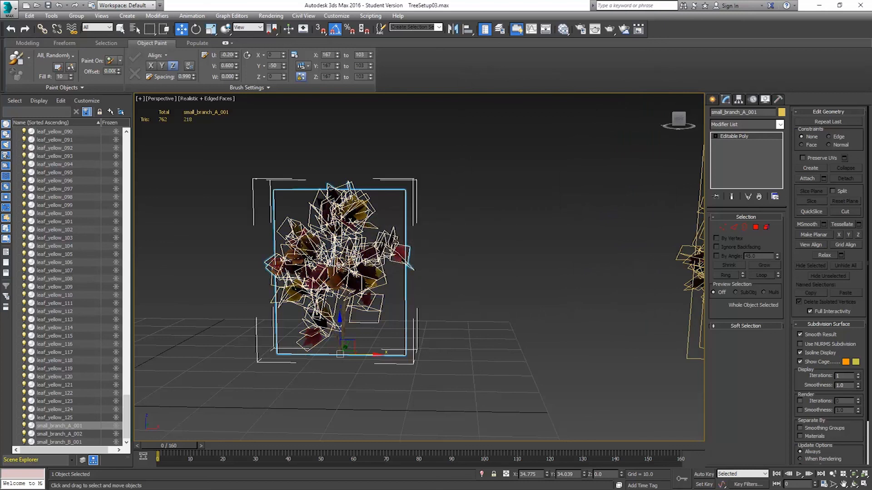
Select the combined small_branch_A_001 object and inspect it and the other branches from around the scene.
{"action": "left_click", "coordinate": [539, 196]}
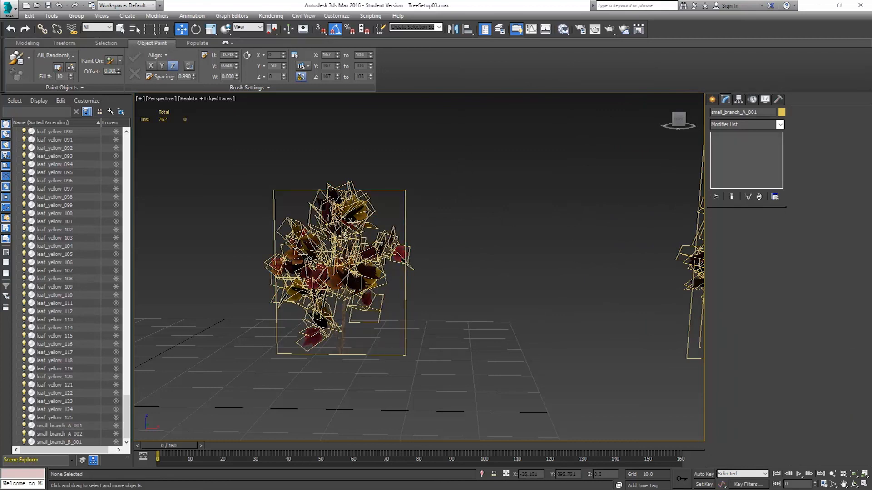
{"action": "left_click", "coordinate": [388, 206]}
{"action": "middle_click_drag", "start_coordinate": [383, 201], "coordinate": [338, 273], "text": "alt"}
{"action": "scroll", "coordinate": [403, 249], "scroll_direction": "down", "scroll_amount": 5}
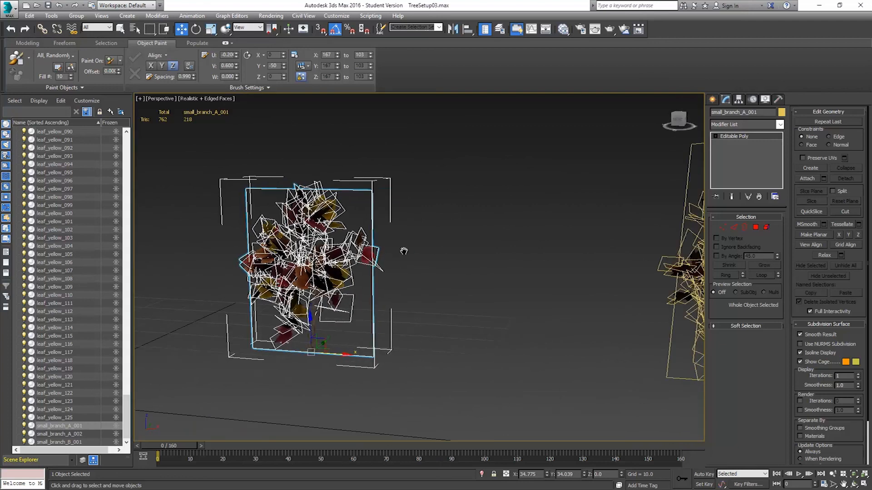
{"action": "middle_click_drag", "start_coordinate": [403, 250], "coordinate": [364, 258]}
{"action": "middle_click_drag", "start_coordinate": [466, 252], "coordinate": [436, 278]}
{"action": "scroll", "coordinate": [451, 272], "scroll_direction": "up", "scroll_amount": 4}
{"action": "scroll", "coordinate": [477, 238], "scroll_direction": "up", "scroll_amount": 1}
{"action": "middle_click_drag", "start_coordinate": [477, 239], "coordinate": [487, 245], "text": "alt"}
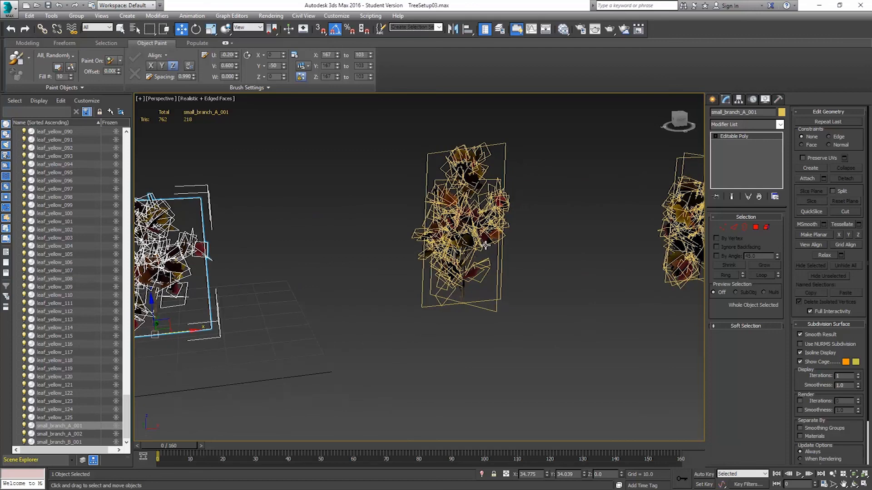
{"action": "left_click", "coordinate": [436, 153]}
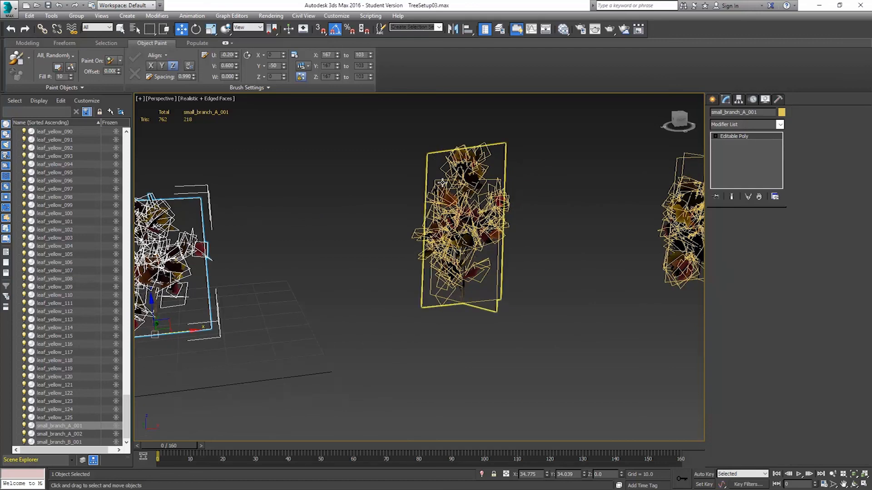
Attach the small branch B selection set's leaves to the small_branch_B_001 plane, matching material IDs to material.
{"action": "mouse_move", "coordinate": [391, 233]}
{"action": "middle_mouse_down", "text": "alt"}
{"action": "mouse_move", "coordinate": [427, 234]}
{"action": "mouse_move", "coordinate": [402, 243]}
{"action": "mouse_move", "coordinate": [407, 213]}
{"action": "mouse_move", "coordinate": [394, 224]}
{"action": "middle_mouse_up", "text": "alt"}
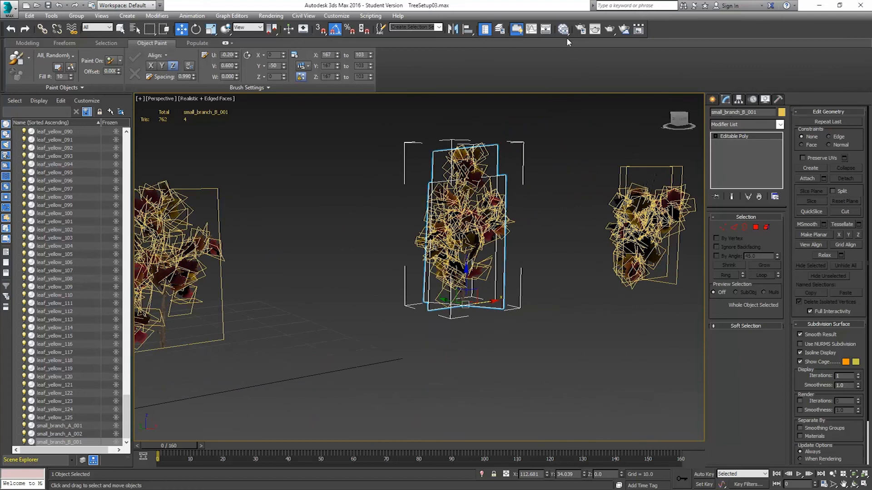
{"action": "left_click", "coordinate": [823, 179]}
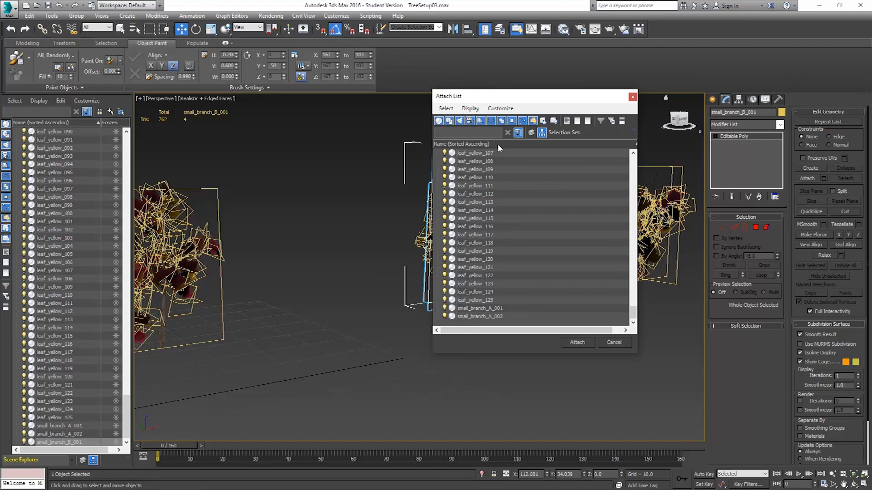
{"action": "left_click", "coordinate": [634, 132]}
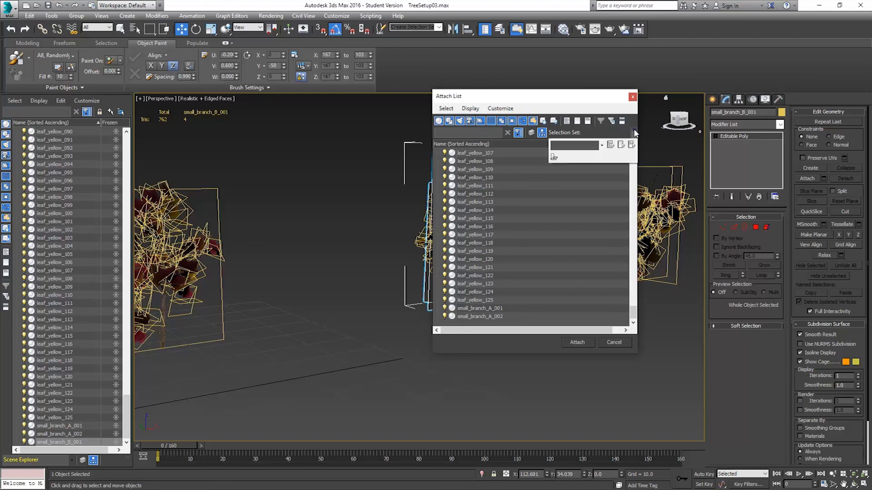
{"action": "left_click", "coordinate": [601, 145]}
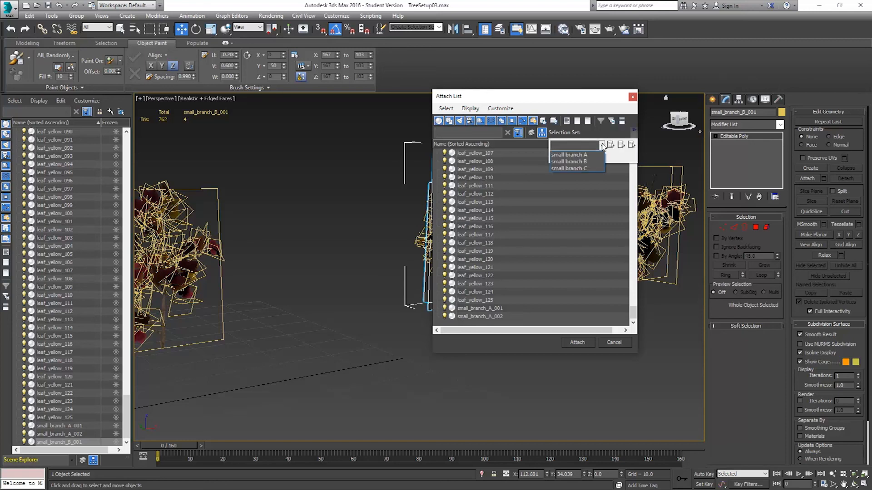
{"action": "left_click", "coordinate": [584, 162]}
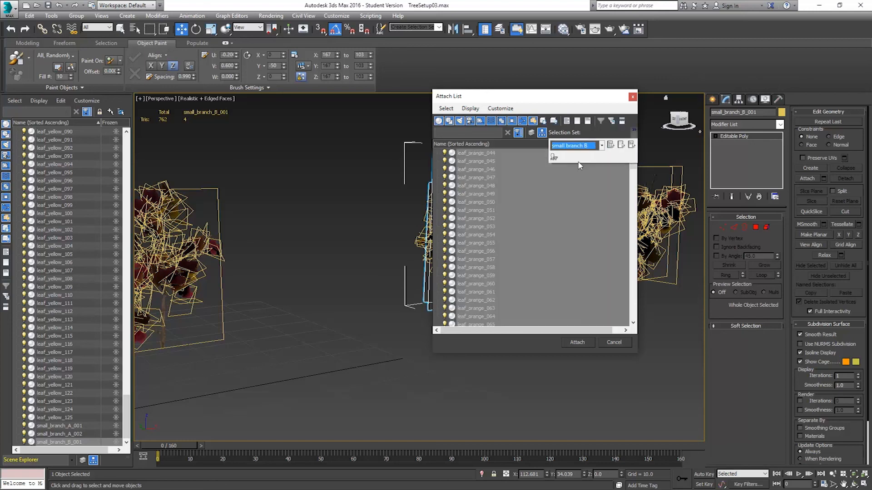
{"action": "left_click", "coordinate": [577, 343]}
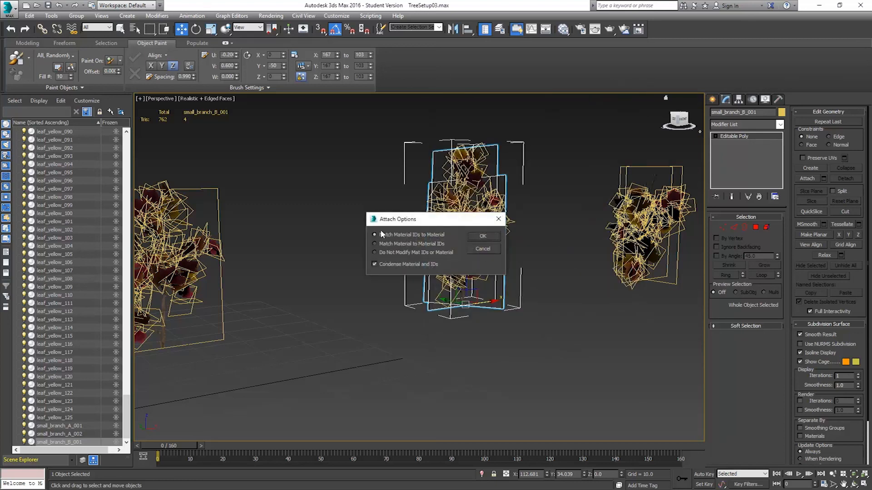
{"action": "left_click", "coordinate": [483, 236]}
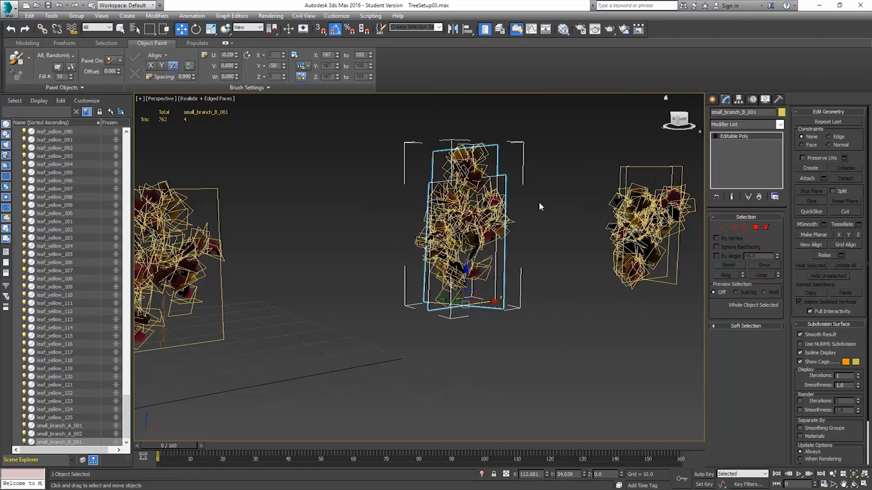
Attach the small branch C selection set's leaves to the small_branch_C_001 plane, matching material IDs to material.
{"action": "middle_click_drag", "start_coordinate": [539, 224], "coordinate": [533, 245], "text": "alt"}
{"action": "left_click", "coordinate": [598, 173]}
{"action": "left_click", "coordinate": [631, 175]}
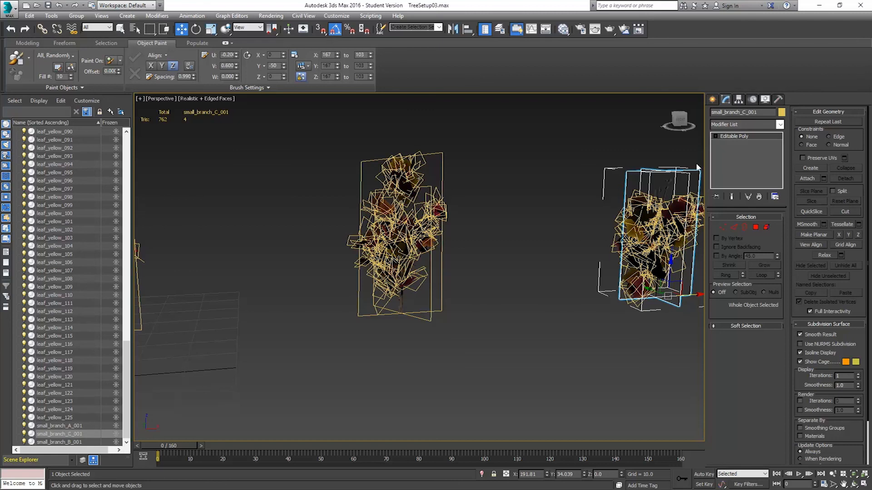
{"action": "middle_click_drag", "start_coordinate": [594, 211], "coordinate": [490, 225]}
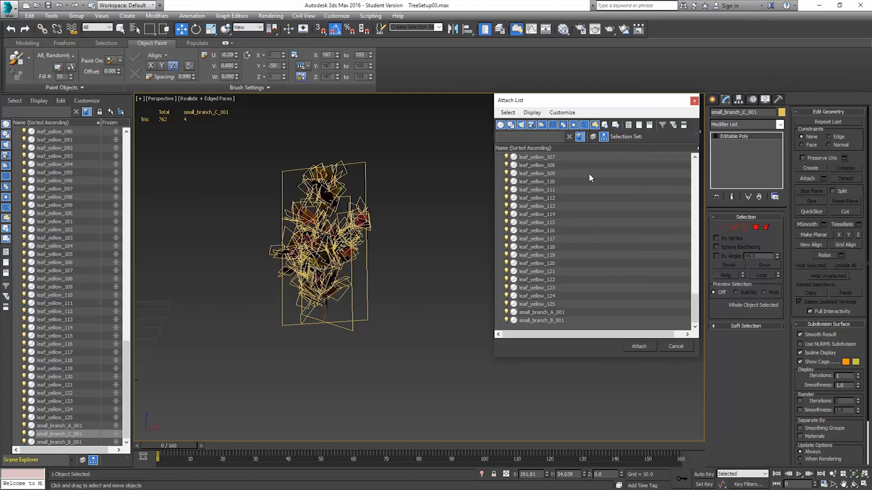
{"action": "left_click", "coordinate": [696, 134]}
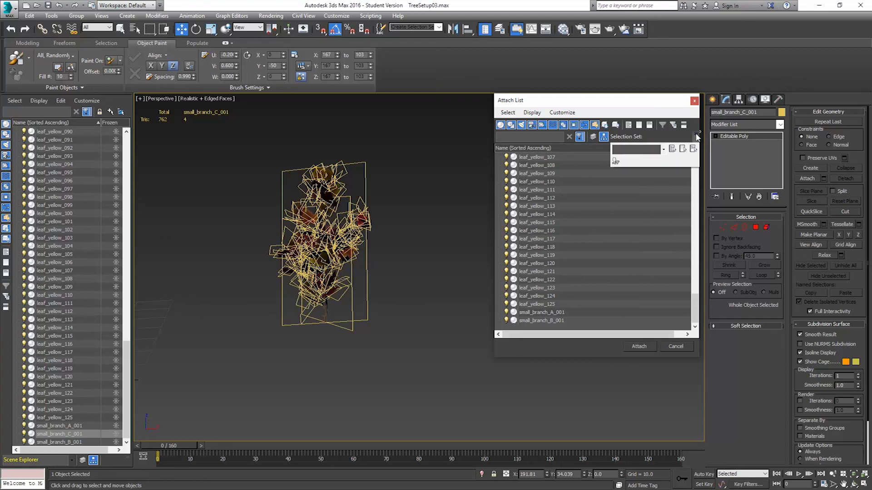
{"action": "left_click", "coordinate": [663, 150]}
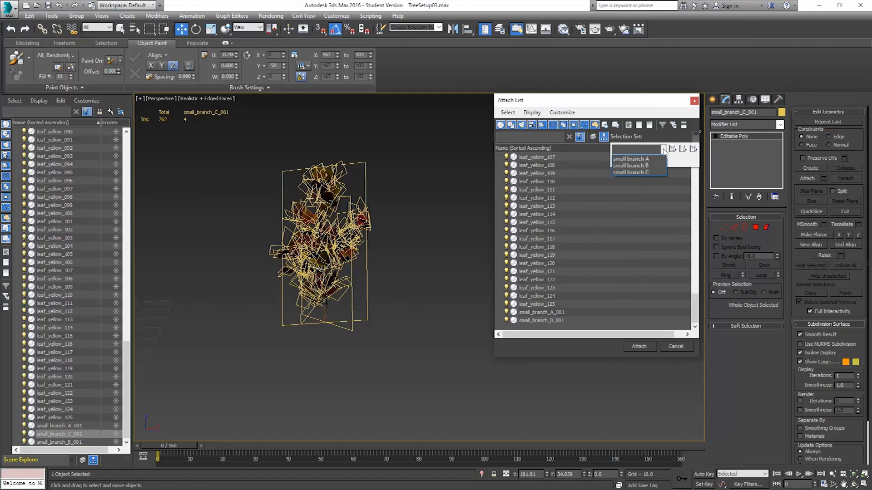
{"action": "left_click", "coordinate": [619, 173]}
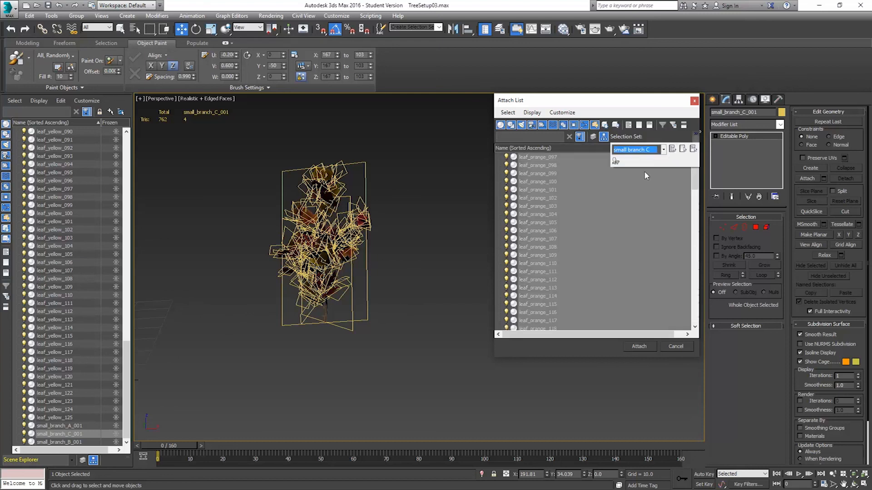
{"action": "left_click", "coordinate": [647, 345]}
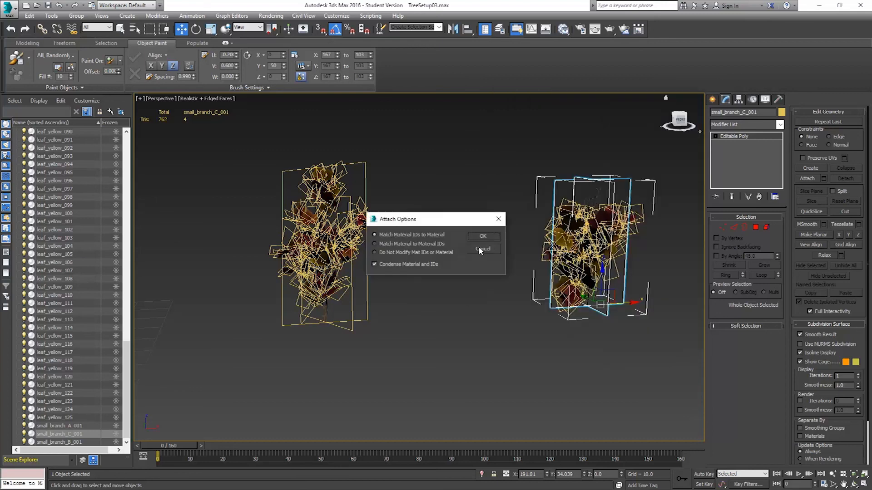
{"action": "left_click", "coordinate": [483, 236]}
Open the Object Paint paint objects list and remove all three leaf objects from it.
{"action": "middle_click_drag", "start_coordinate": [451, 252], "coordinate": [515, 247]}
{"action": "scroll", "coordinate": [515, 247], "scroll_direction": "down", "scroll_amount": 5}
{"action": "scroll", "coordinate": [511, 247], "scroll_direction": "up", "scroll_amount": 3}
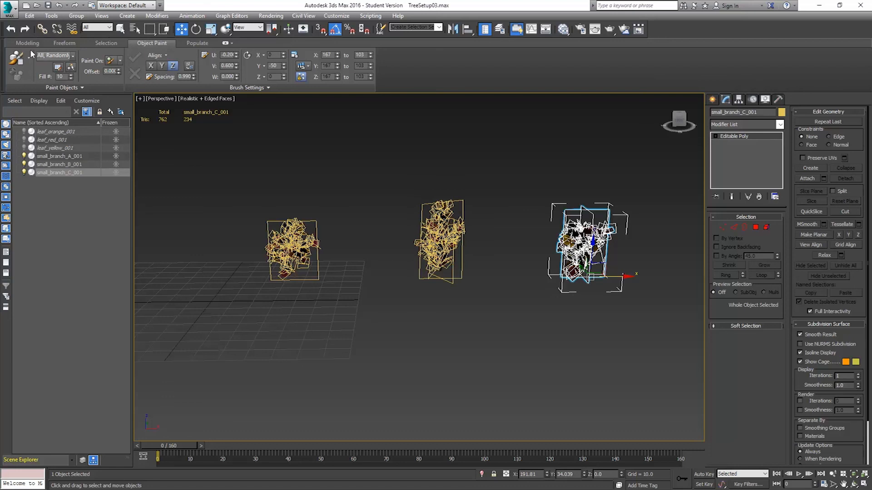
{"action": "left_click", "coordinate": [58, 67]}
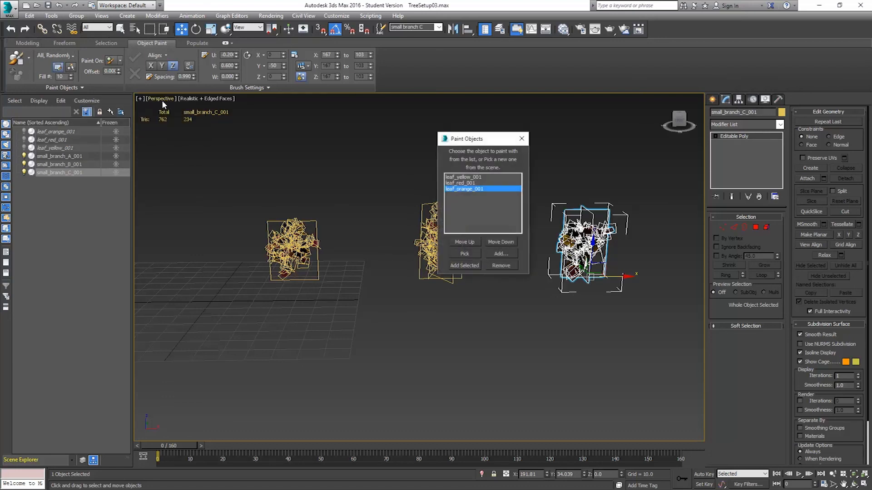
{"action": "left_click", "coordinate": [471, 177]}
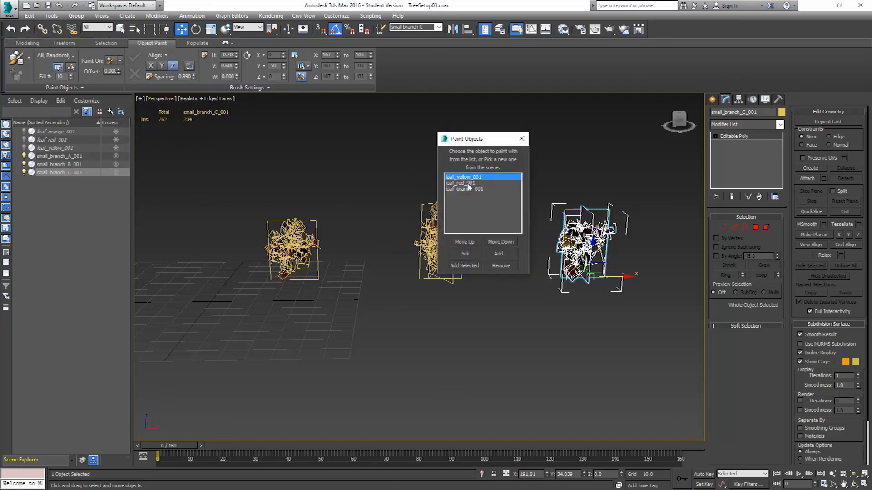
{"action": "left_click", "coordinate": [506, 266]}
{"action": "left_click", "coordinate": [507, 266]}
{"action": "left_click", "coordinate": [507, 266]}
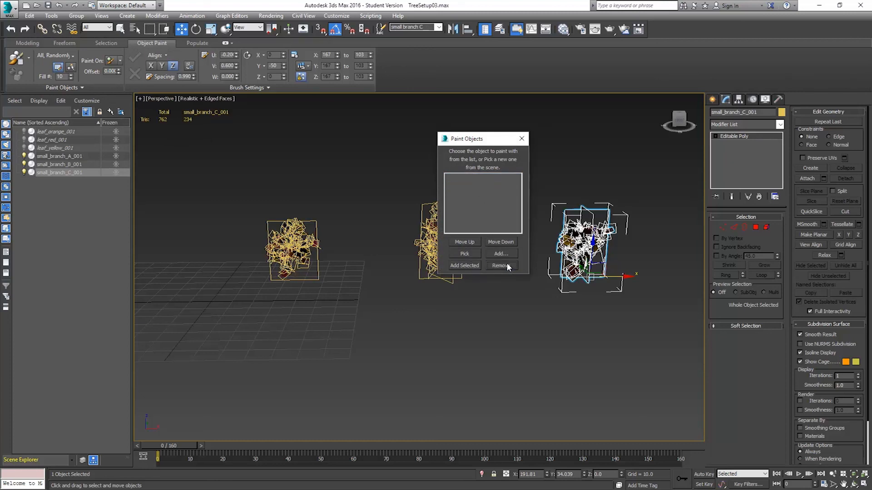
Select the three small branch objects, add them to the paint objects list, and close the list.
{"action": "left_click", "coordinate": [320, 235]}
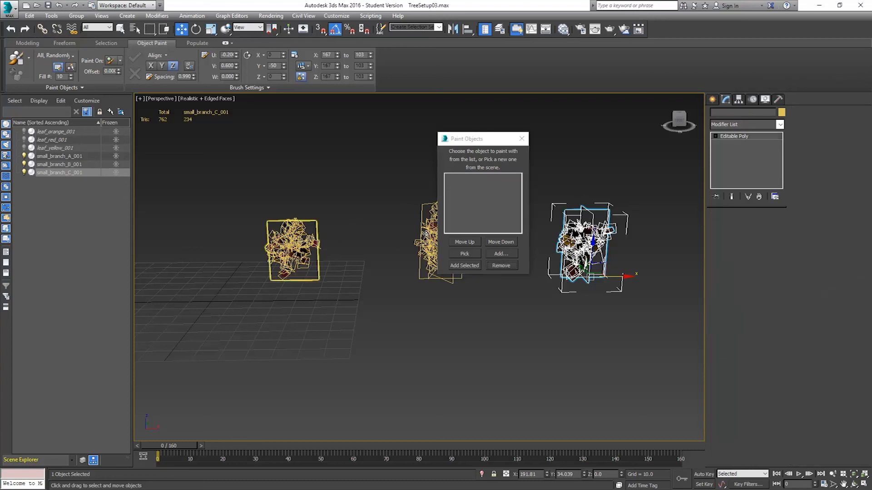
{"action": "left_click", "coordinate": [429, 238], "text": "ctrl"}
{"action": "left_click", "coordinate": [578, 228], "text": "ctrl"}
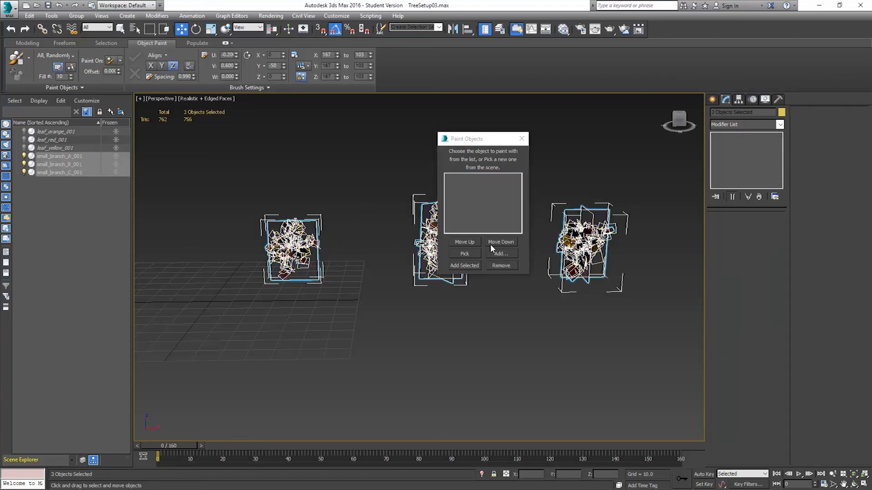
{"action": "left_click", "coordinate": [463, 266]}
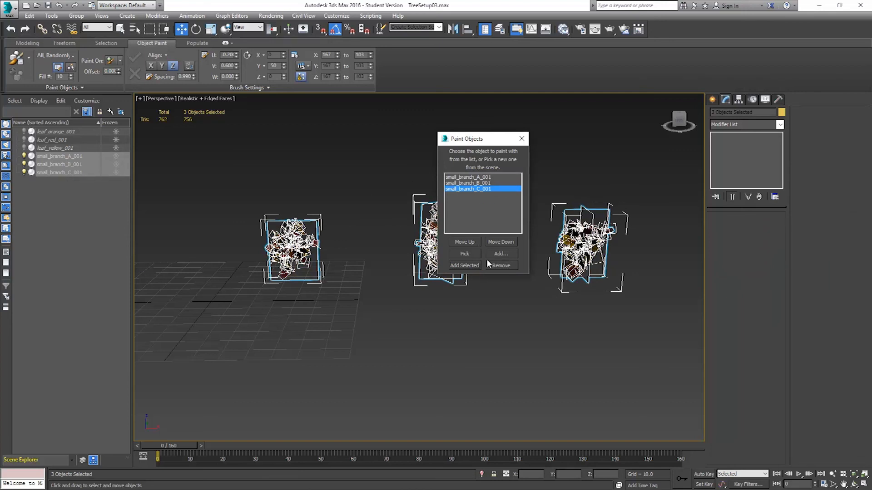
{"action": "left_click", "coordinate": [500, 266]}
{"action": "left_click", "coordinate": [500, 266]}
{"action": "left_click", "coordinate": [520, 139]}
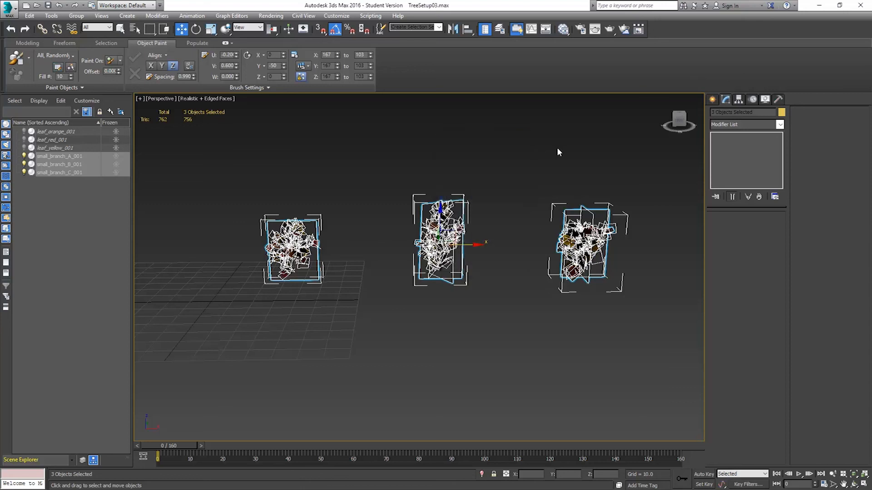